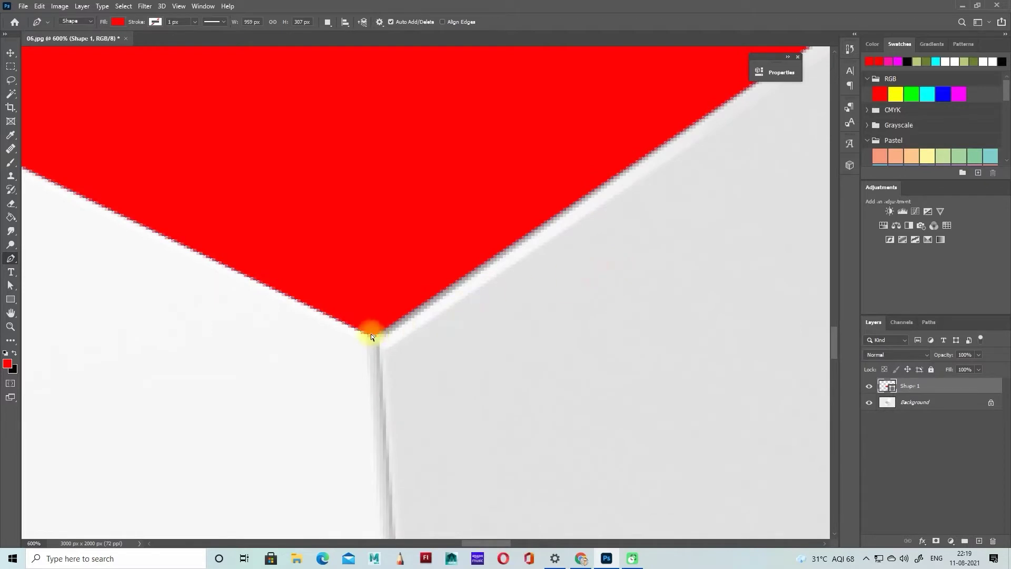
Move the red shape's front anchor onto the box's front top corner
left_click_drag(374, 337, 379, 340)
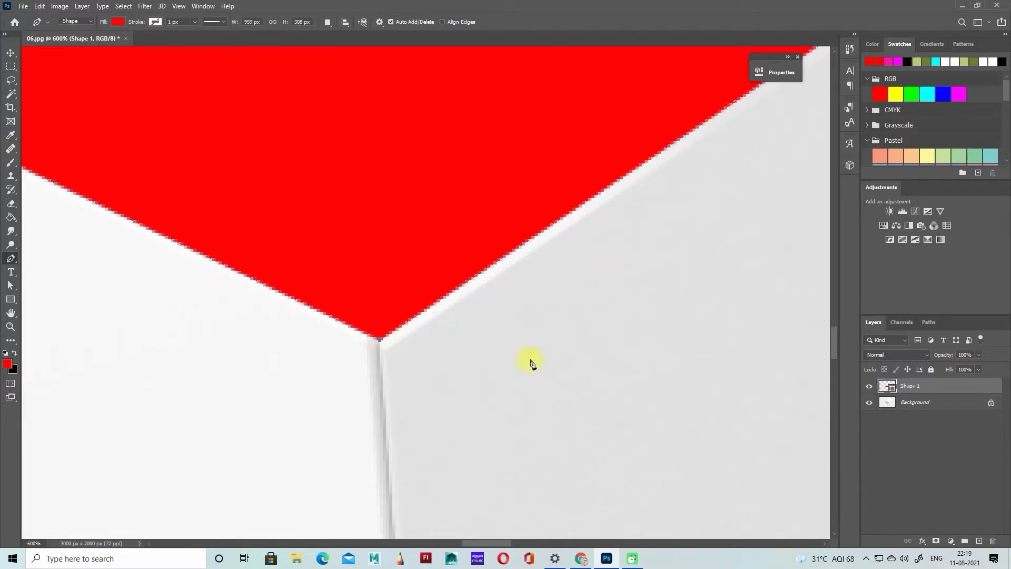
key("ctrl+minus")
key("ctrl+minus")
key("ctrl+minus")
key("ctrl+minus")
key("ctrl+minus")
key("ctrl+minus")
key("ctrl+minus")
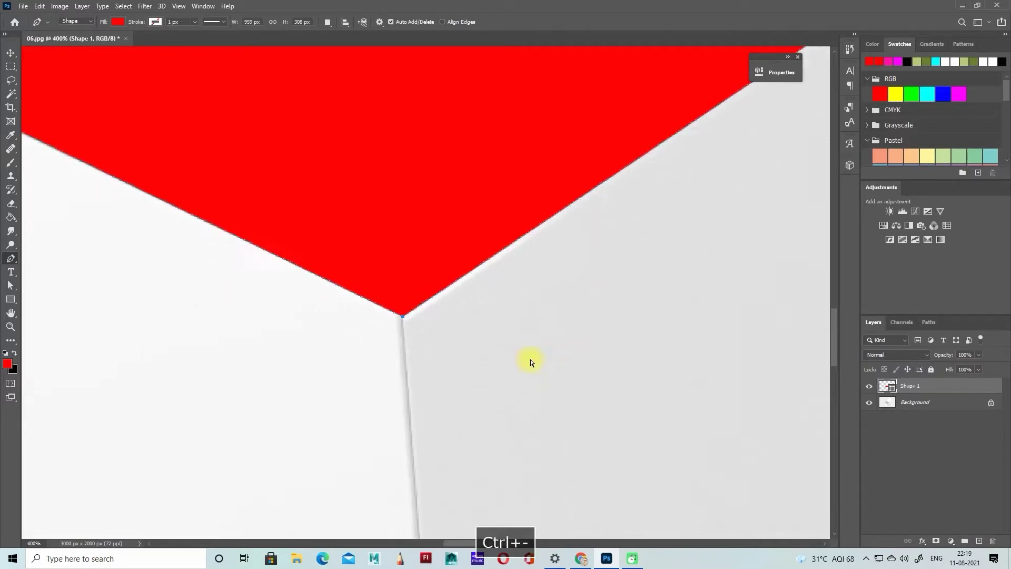
key("ctrl+equal")
key("ctrl+equal")
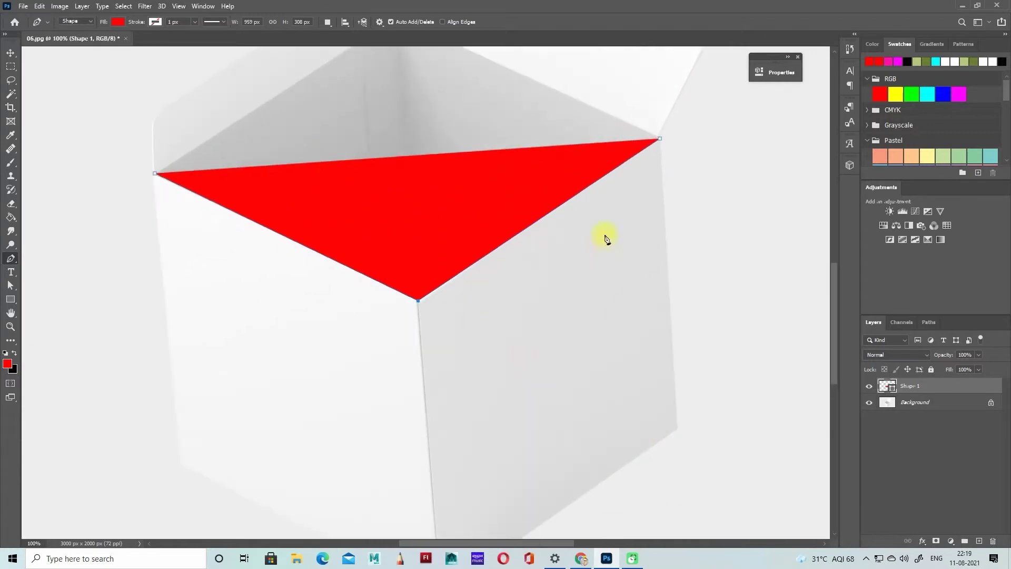
scroll(683, 316, "down", 2)
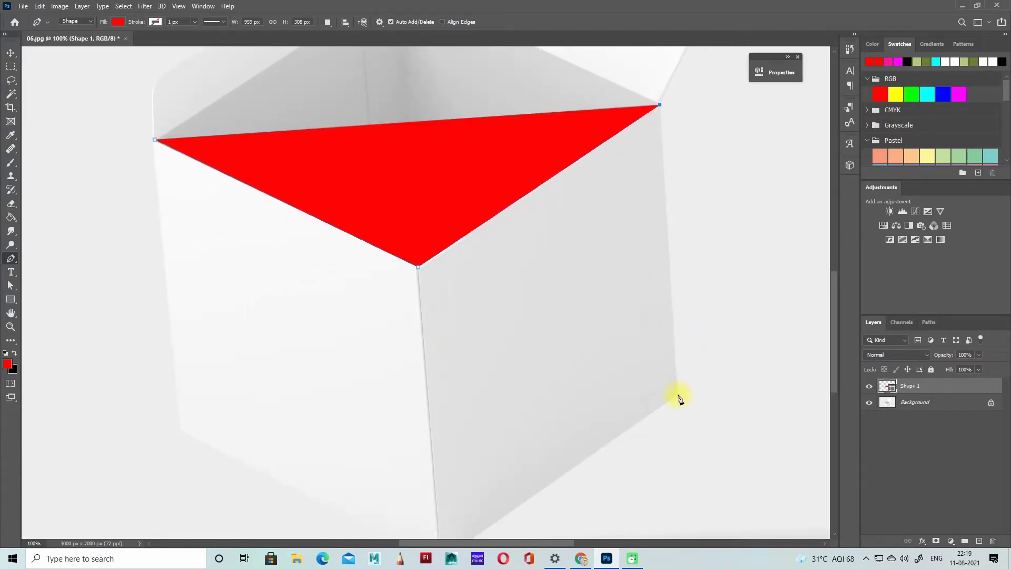
Add an anchor to the red shape at the box's lower right corner and align it precisely with the corner
left_click(678, 397)
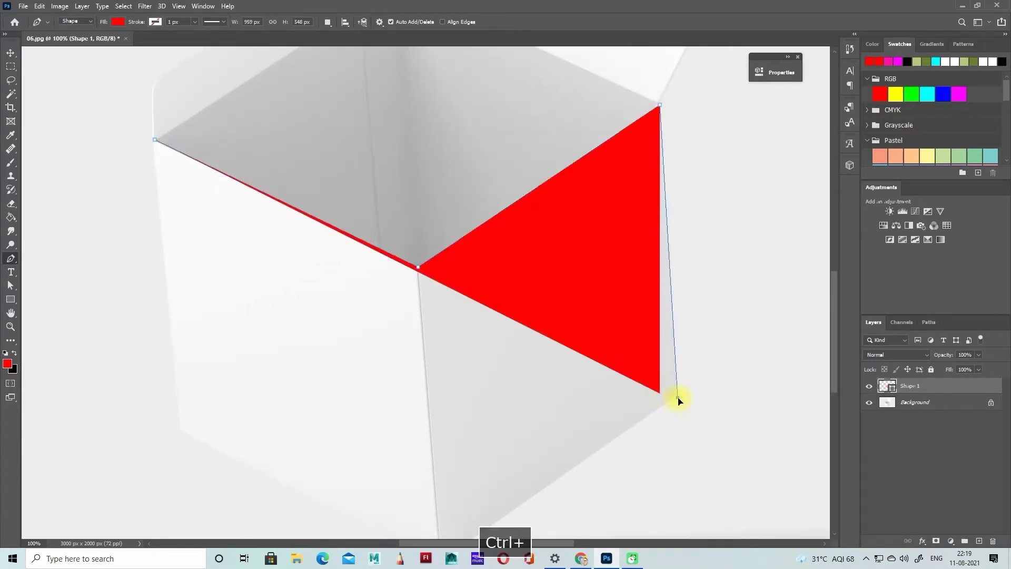
key("ctrl+=")
key("ctrl+=")
key("ctrl+=")
key("ctrl+=")
key("ctrl+=")
key("ctrl+=")
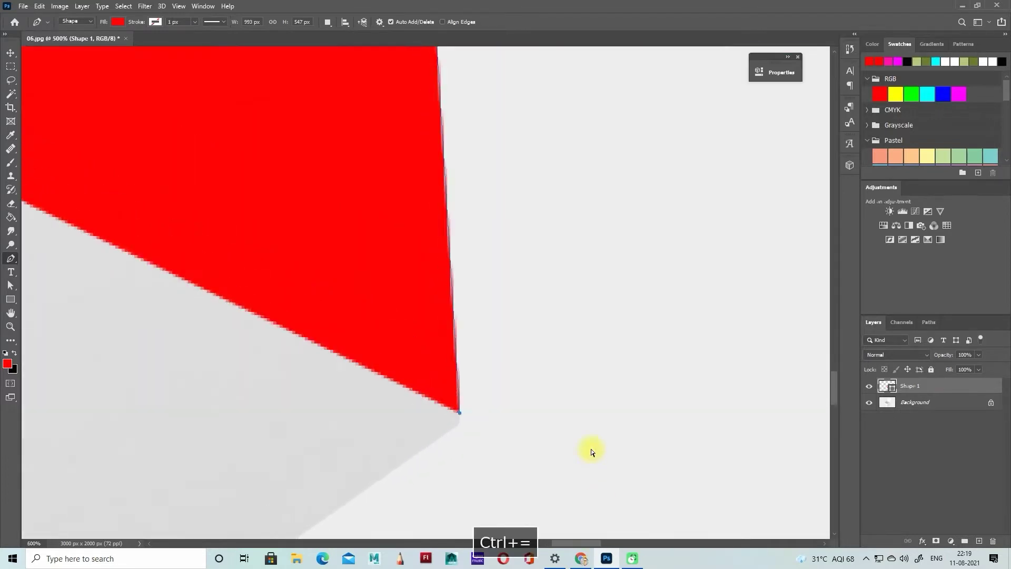
left_click_drag(461, 414, 466, 404)
Complete the red shape around both box sides through the bottom and lower left corners, and lock its layer
scroll(459, 316, "up", 8)
scroll(443, 124, "up", 10)
left_click_drag(834, 326, 834, 343)
left_click_drag(595, 543, 507, 543)
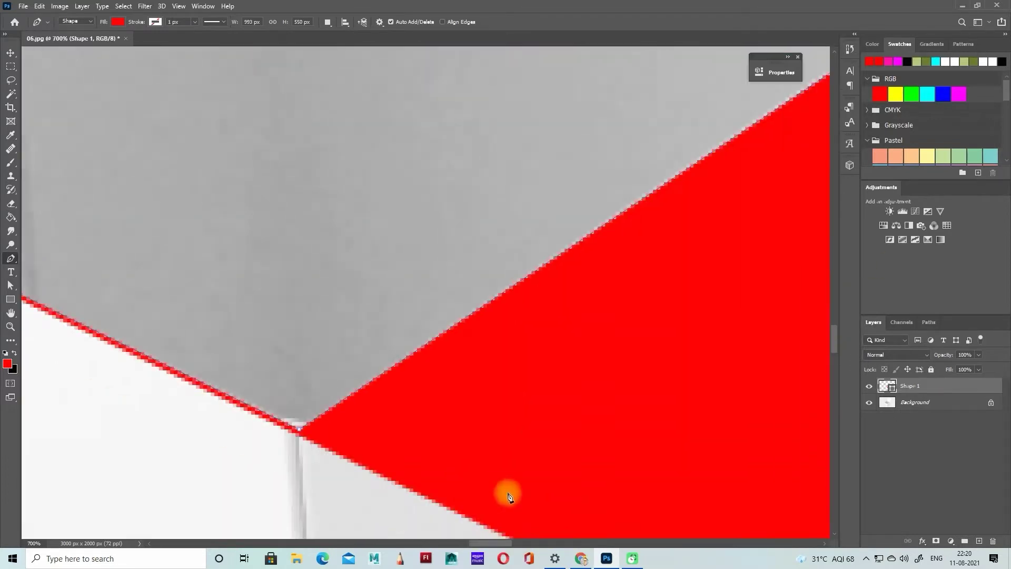
key("ctrl+minus")
key("ctrl+minus")
key("ctrl+minus")
key("ctrl+minus")
key("ctrl+minus")
key("ctrl+minus")
key("ctrl+minus")
scroll(508, 486, "down", 1)
left_click(430, 451)
left_click(255, 364)
left_click(239, 170)
scroll(314, 325, "down", 4)
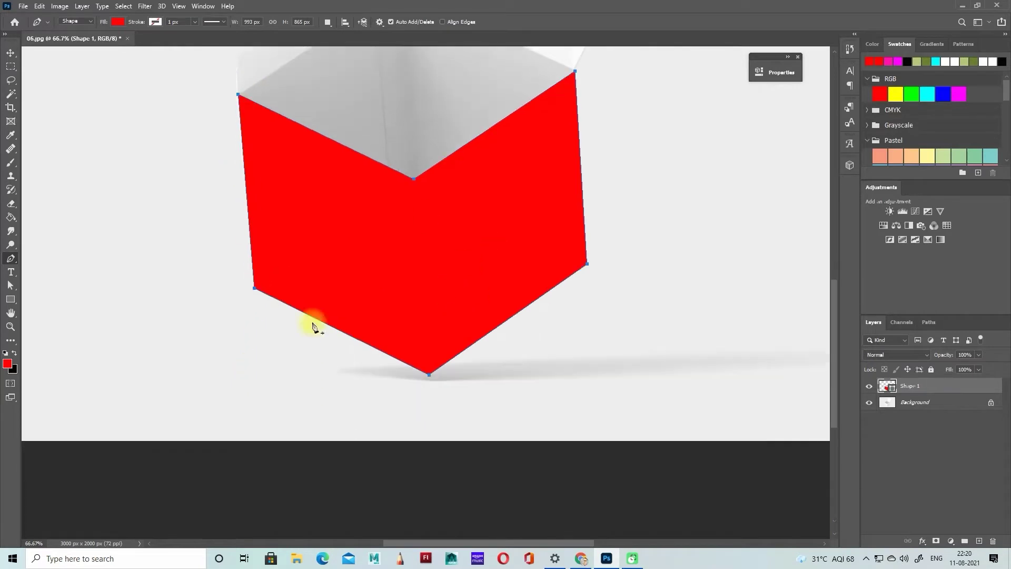
scroll(313, 325, "up", 5)
left_click(932, 369)
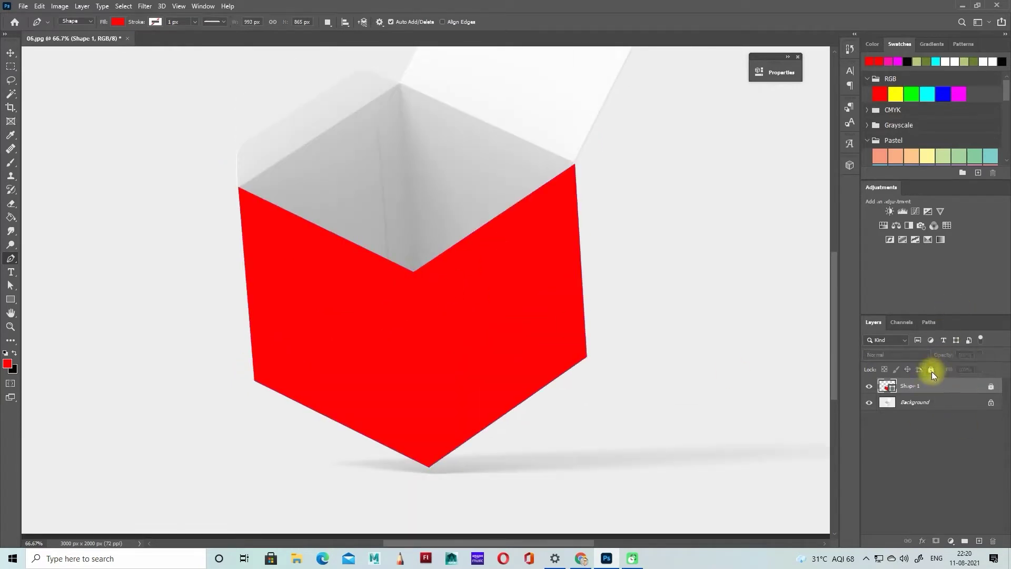
Start a second Pen shape from the opening's left corner through its back corner to the lid's upper left corner
scroll(474, 276, "up", 3)
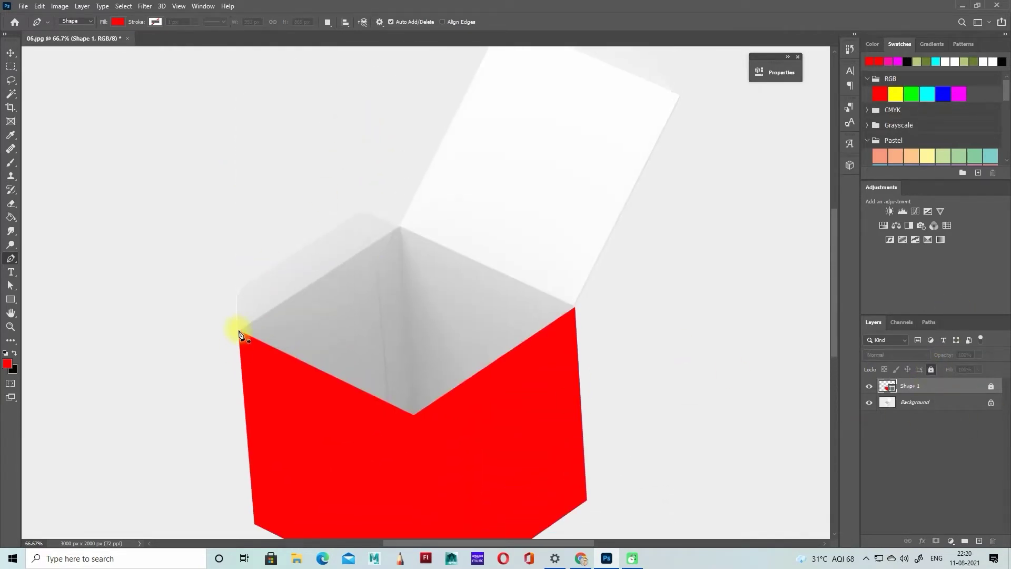
left_click(239, 331)
left_click(402, 228)
scroll(411, 226, "up", 2)
left_click(502, 103)
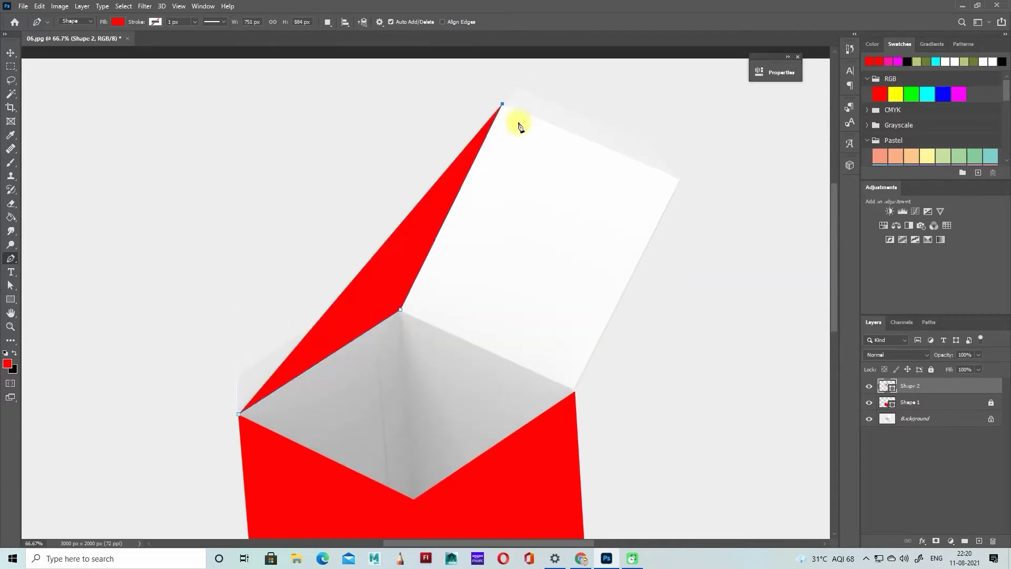
key("ctrl+plus")
key("ctrl+plus")
key("ctrl+plus")
scroll(523, 440, "up", 7)
left_click_drag(501, 543, 553, 547)
scroll(500, 368, "up", 10)
mouse_move(443, 292)
left_mouse_down()
mouse_move(445, 301)
mouse_move(444, 291)
left_mouse_up()
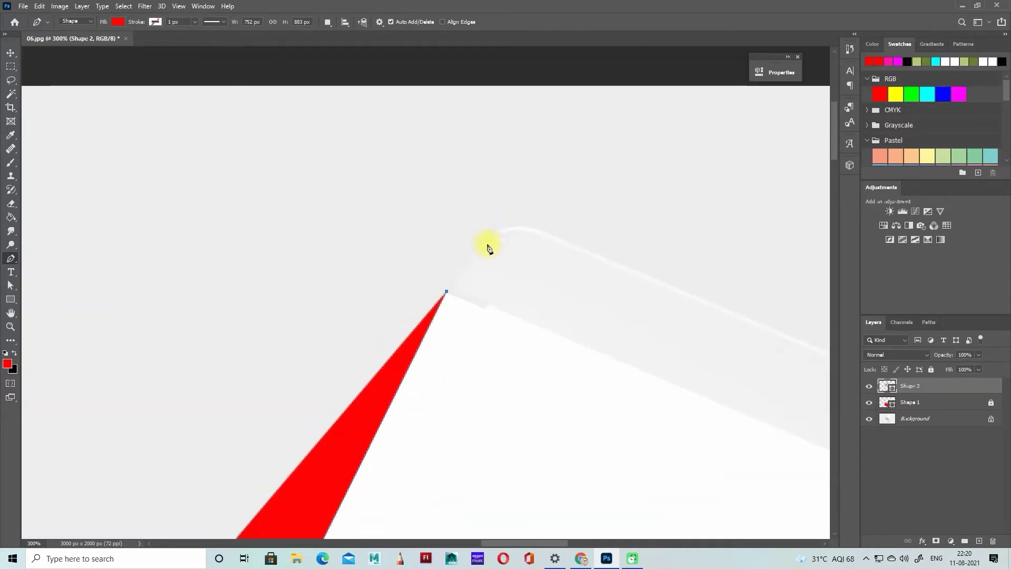
Trace the lid tab's left rounded corner and straight upper edge with the Pen tool
left_click(483, 245)
left_click_drag(533, 230, 565, 241)
left_click(533, 230, "alt")
scroll(532, 231, "down", 1)
left_click_drag(495, 543, 553, 548)
scroll(558, 368, "down", 4)
left_click(555, 309)
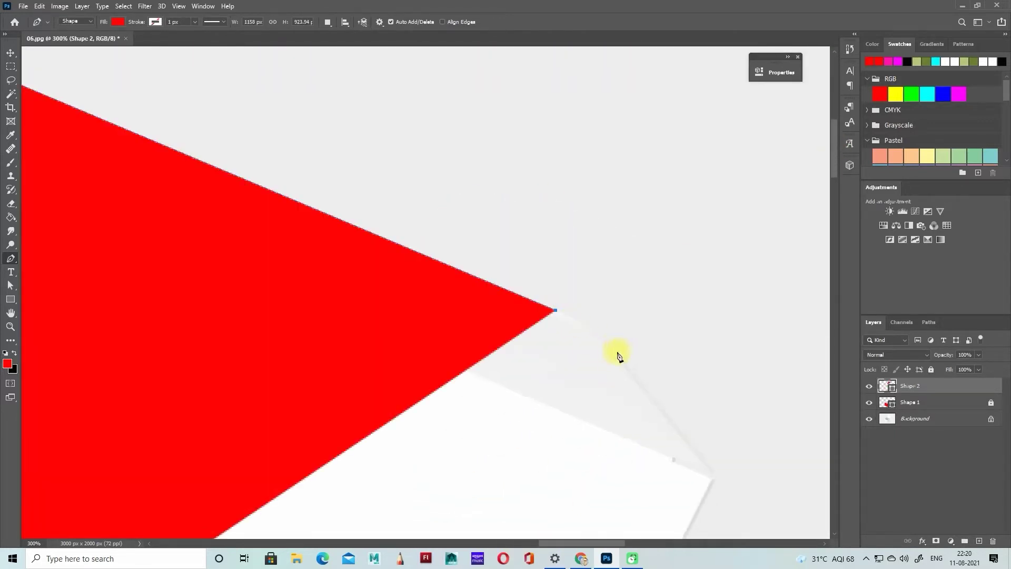
Trace the tab's right rounded corner and the lid's right edge down to the opening's right corner
left_click_drag(616, 352, 641, 385)
left_click(616, 352, "alt")
scroll(728, 407, "down", 4)
left_click(714, 363)
scroll(632, 395, "down", 20)
left_click(507, 304)
Continue the outline to the opening's front corner to complete the lid-and-opening shape
left_click_drag(601, 543, 485, 545)
scroll(517, 505, "down", 9)
left_click(156, 503)
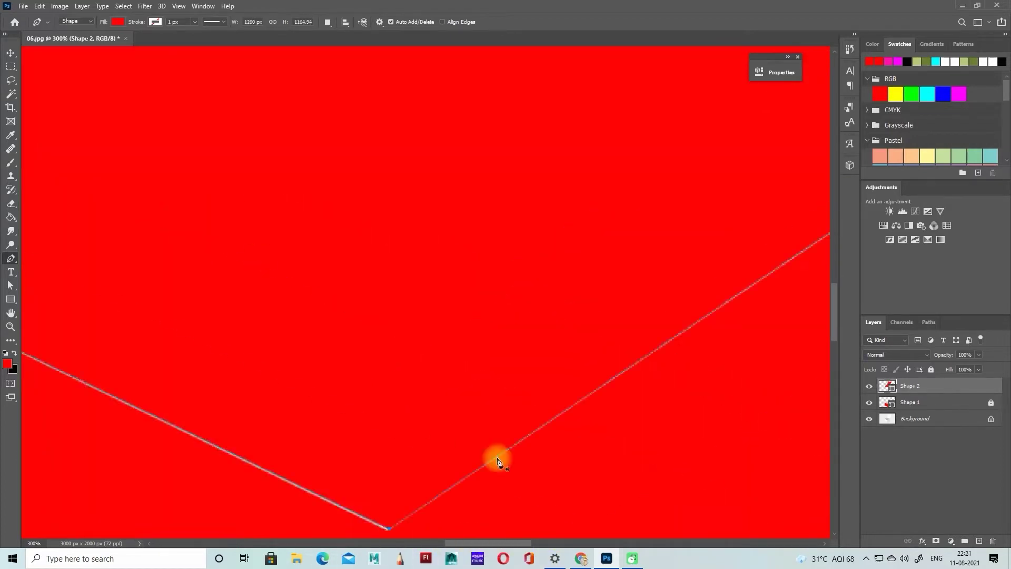
scroll(499, 460, "down", 3)
left_click(387, 454)
Fill the lid-and-opening shape with the pink swatch and lock its layer
key("ctrl+minus")
key("ctrl+minus")
key("ctrl+minus")
key("ctrl+minus")
key("ctrl+minus")
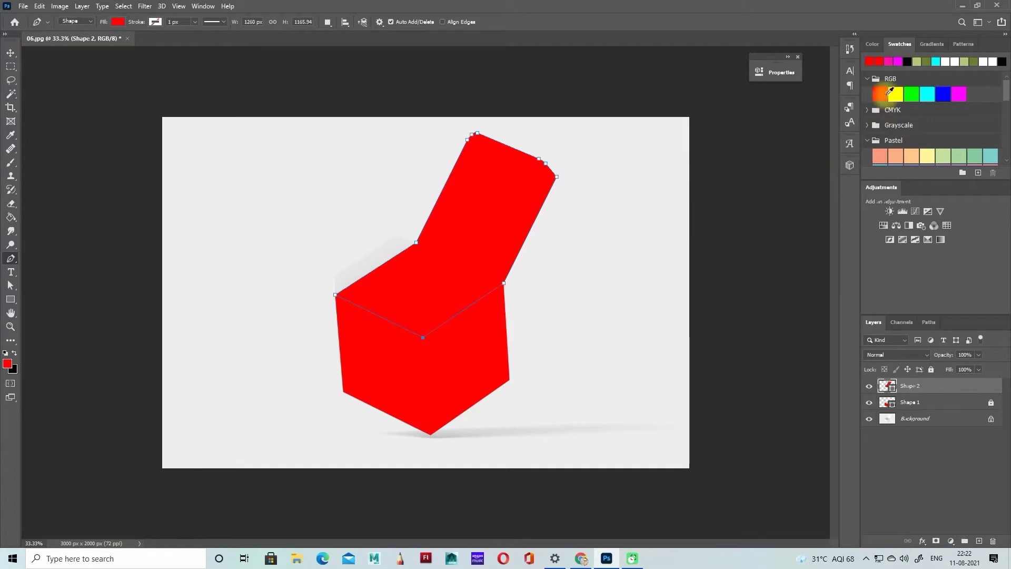
left_click(888, 62)
key("ctrl+equal")
key("ctrl+equal")
key("ctrl+equal")
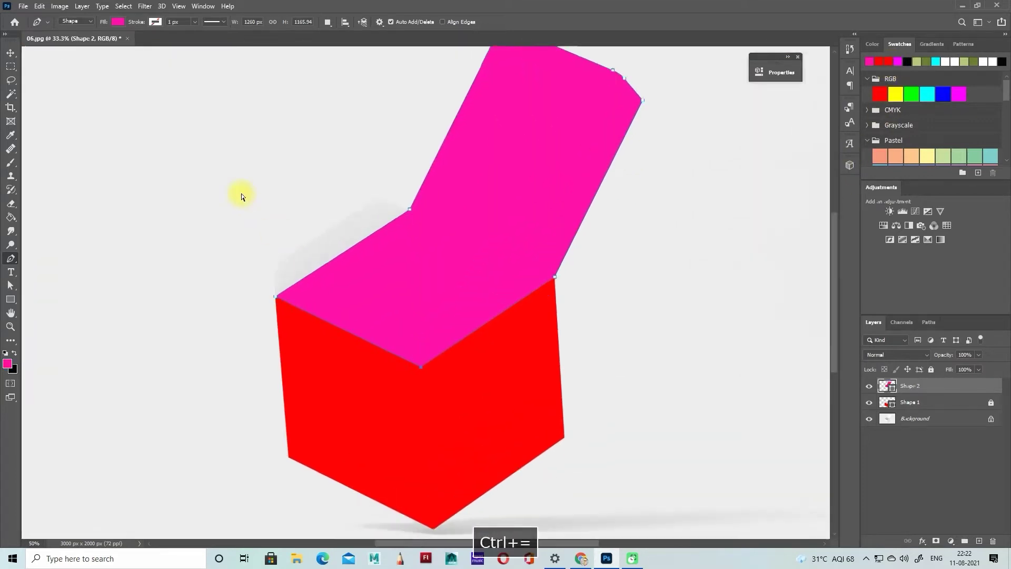
left_click(931, 369)
Unlock the red Shape 1 layer and move its upper left anchor outward onto the box's edge
scroll(241, 259, "up", 3)
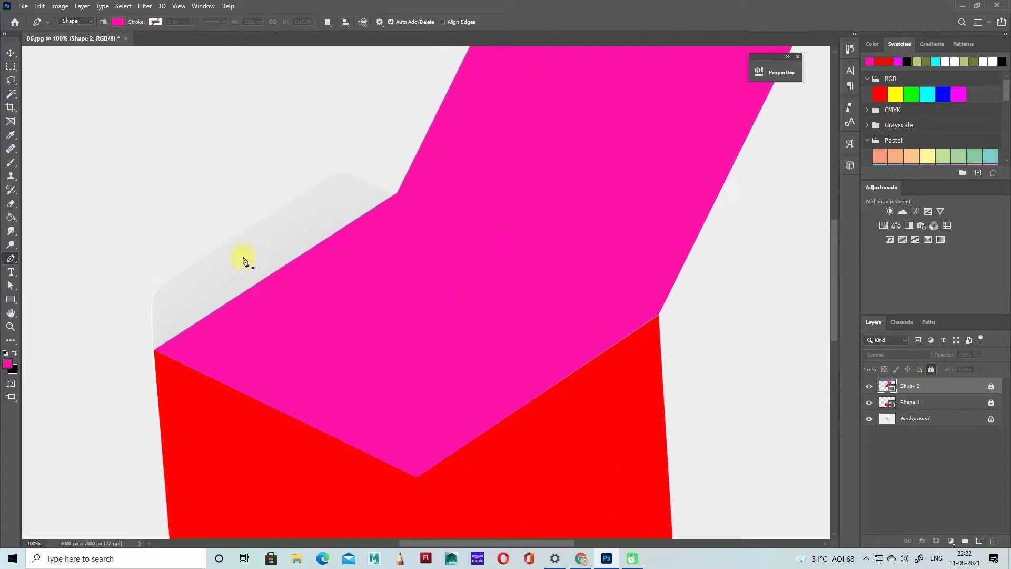
left_click_drag(585, 545, 467, 543)
scroll(448, 380, "down", 1)
key("ctrl+equal")
key("ctrl+equal")
key("ctrl+equal")
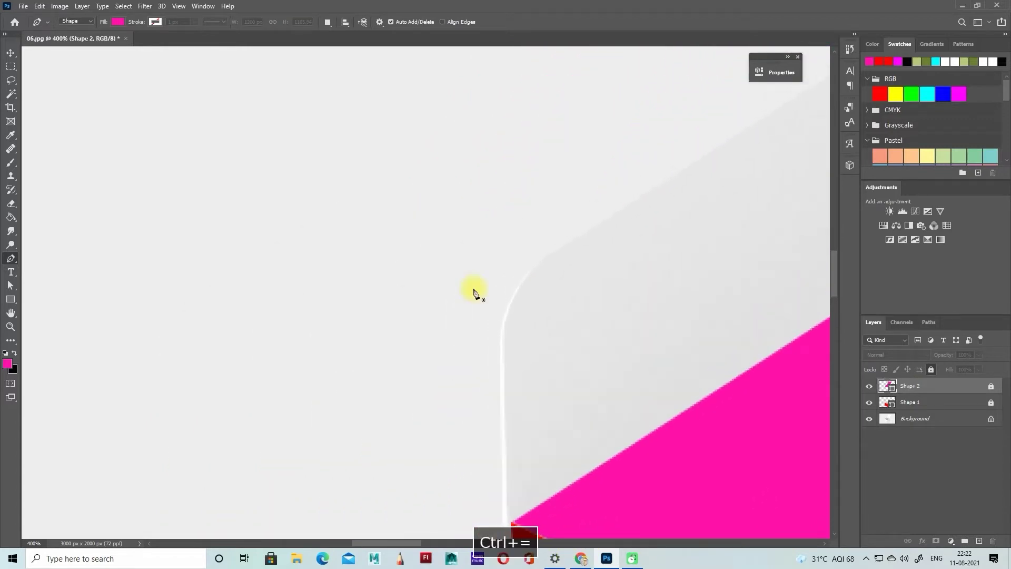
scroll(500, 279, "down", 6)
left_click(990, 402)
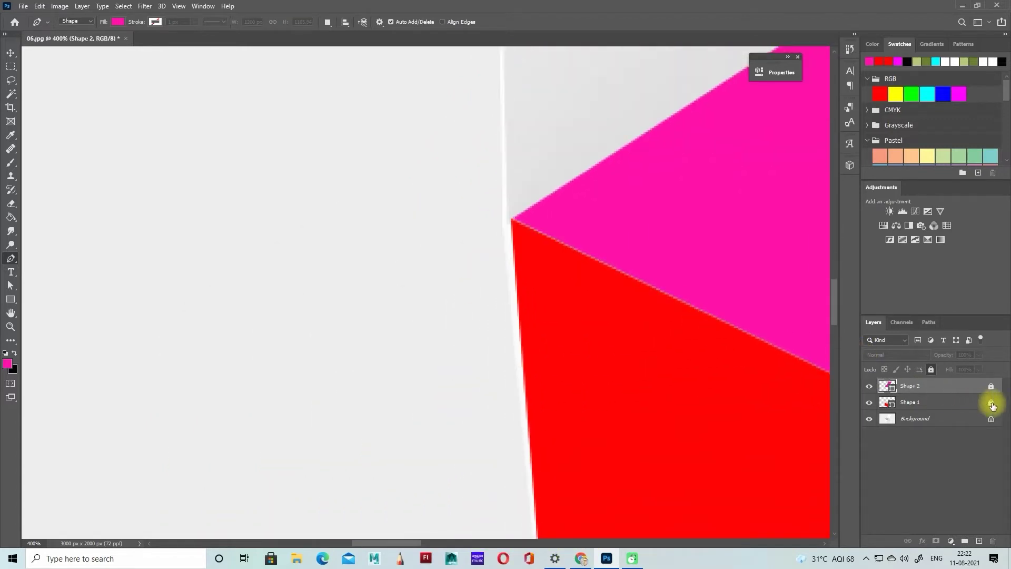
left_click(11, 285)
left_click(895, 404)
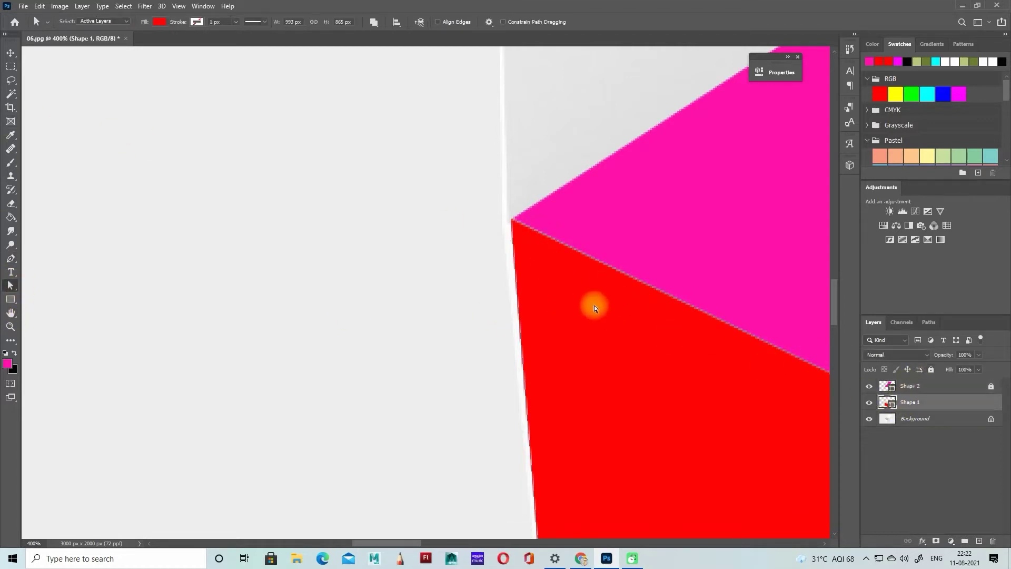
left_click_drag(511, 217, 505, 223)
Select the Shape 2 layer and switch to the Pen tool for tracing the side flap
left_click(961, 386)
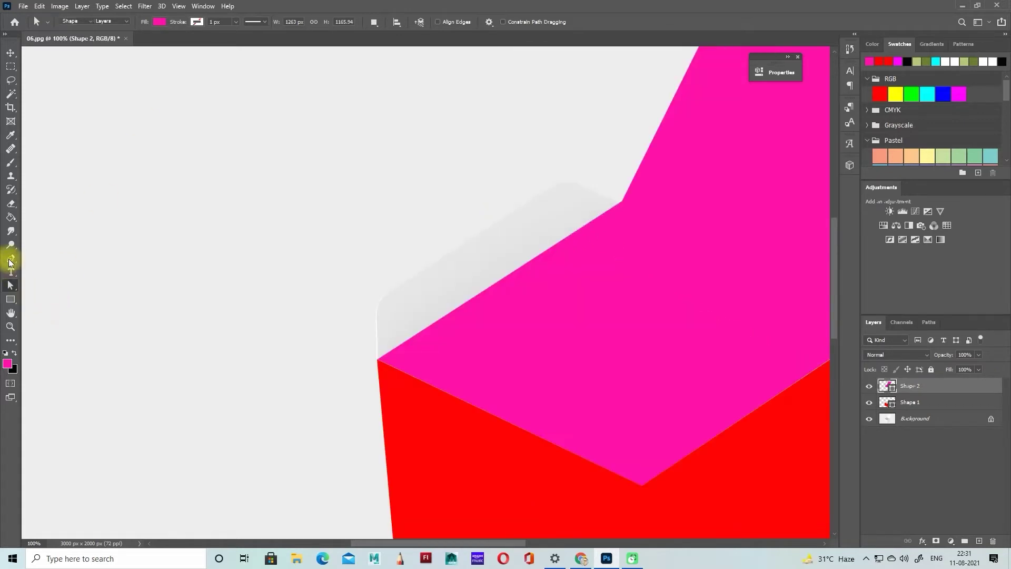
left_click(10, 262)
scroll(363, 339, "down", 1)
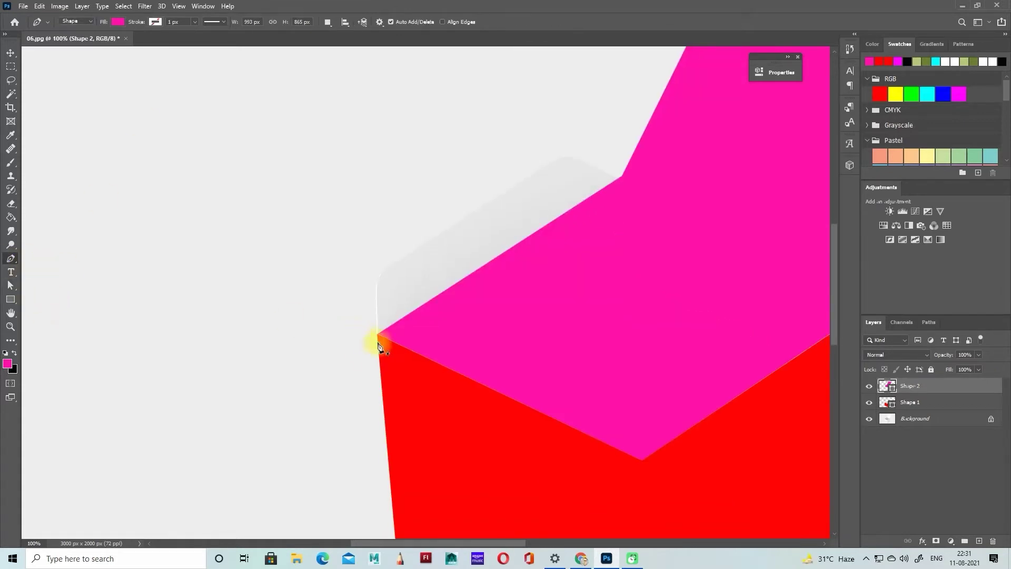
left_click(377, 338)
key("ctrl+equal")
key("ctrl+equal")
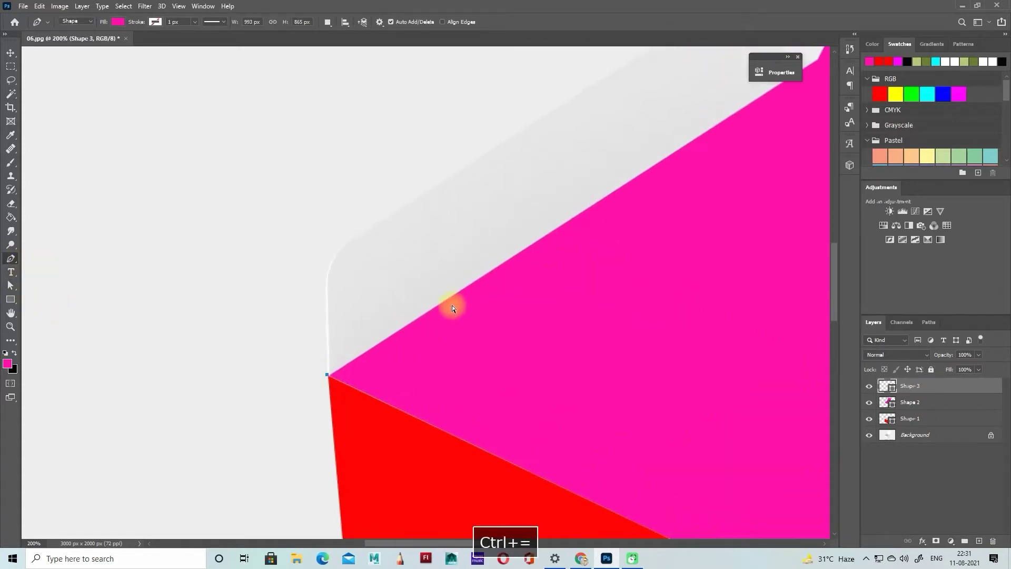
key("BackSpace")
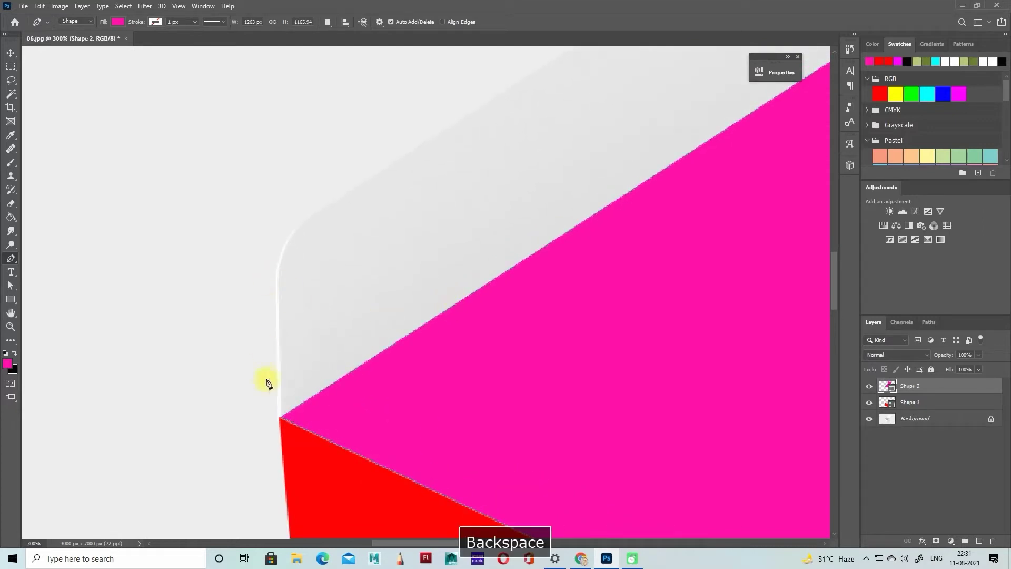
left_click(281, 418)
left_click(496, 207)
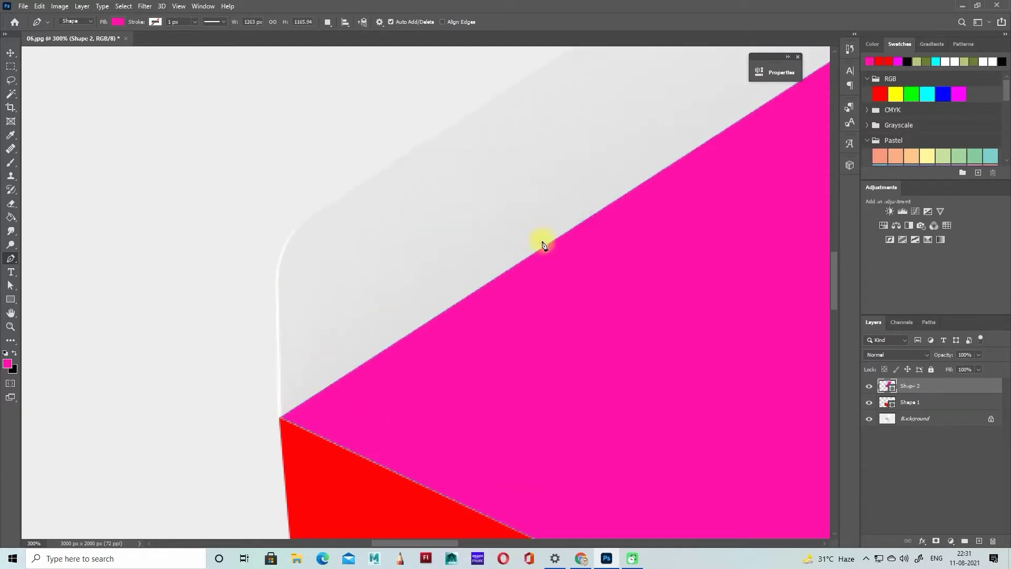
left_click(281, 419)
left_click(493, 207)
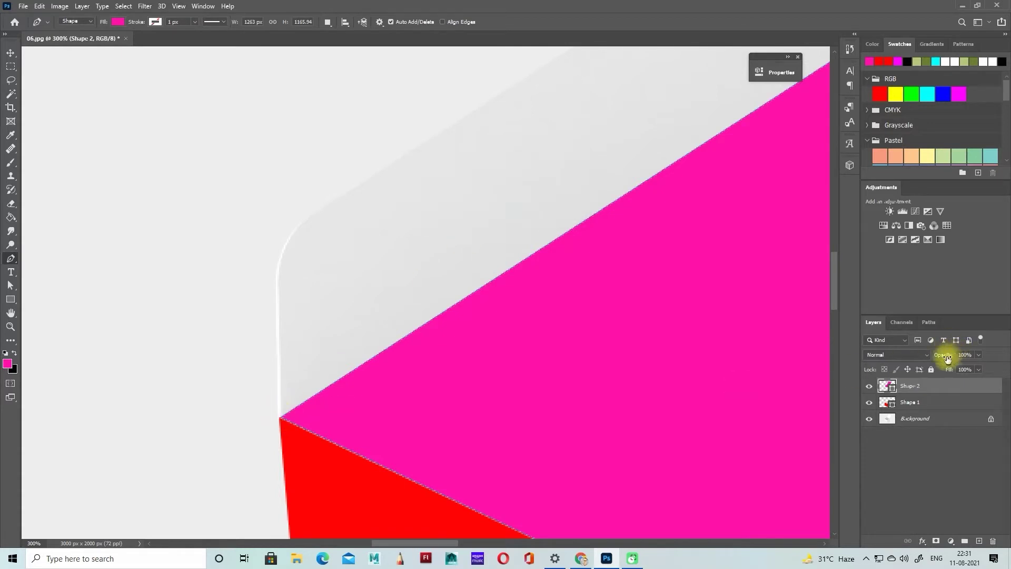
Lock the Shape 2 layer and trace the side flap's left edge and lower rounded corner as a new shape
left_click(932, 370)
left_click(282, 419)
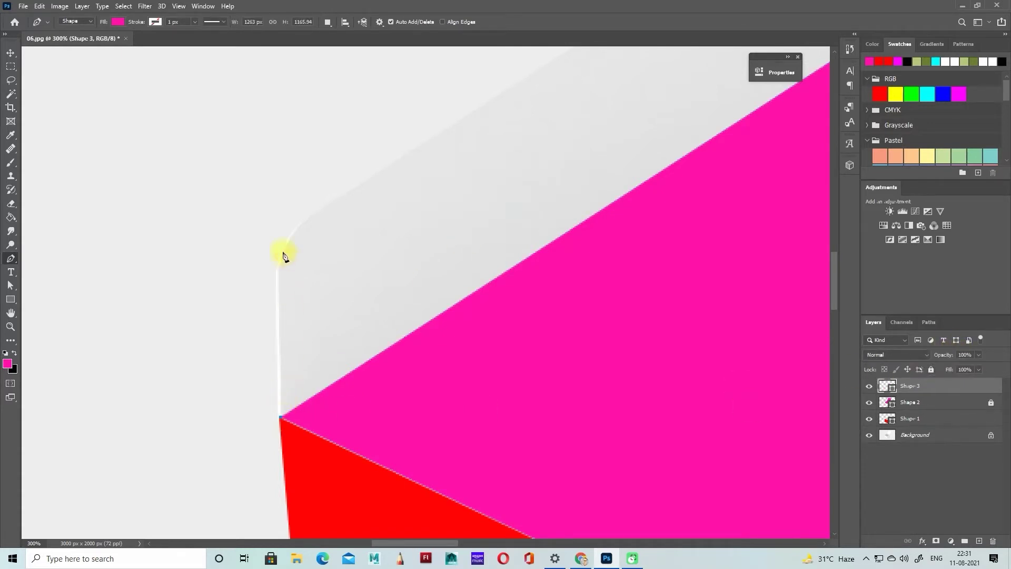
scroll(283, 358, "up", 2)
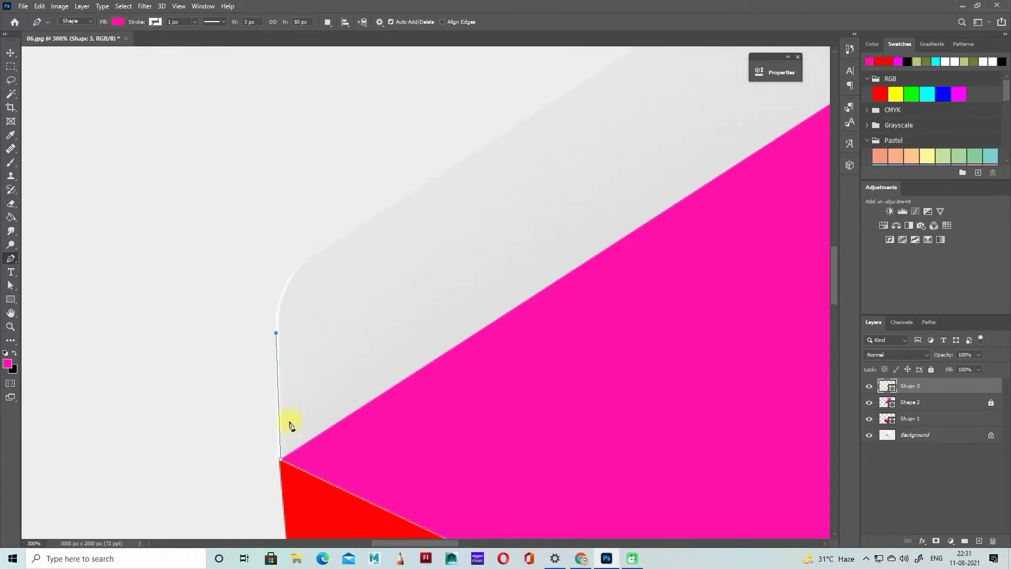
left_click_drag(281, 461, 279, 460)
scroll(333, 358, "up", 2)
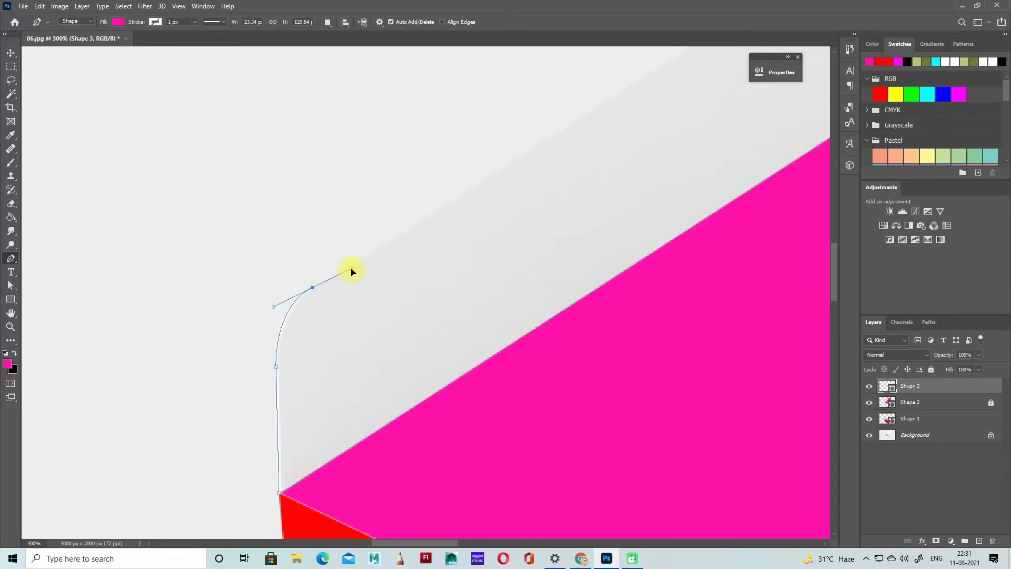
left_click_drag(350, 271, 348, 268)
left_click(312, 289, "alt")
Extend the outline along the flap's upper edge and refine the rounded corner's anchor and curve handle
scroll(505, 266, "up", 4)
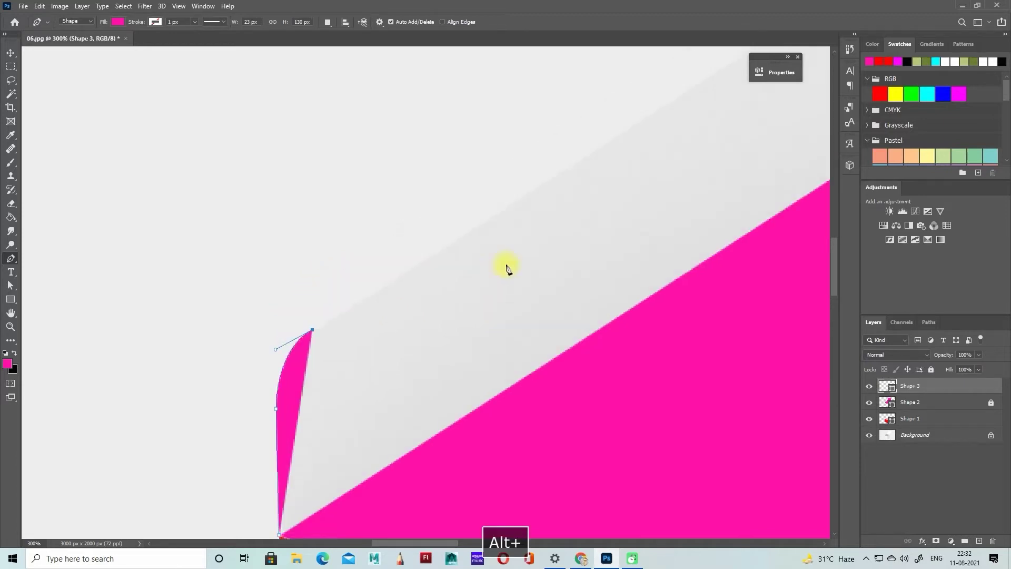
left_click(619, 169)
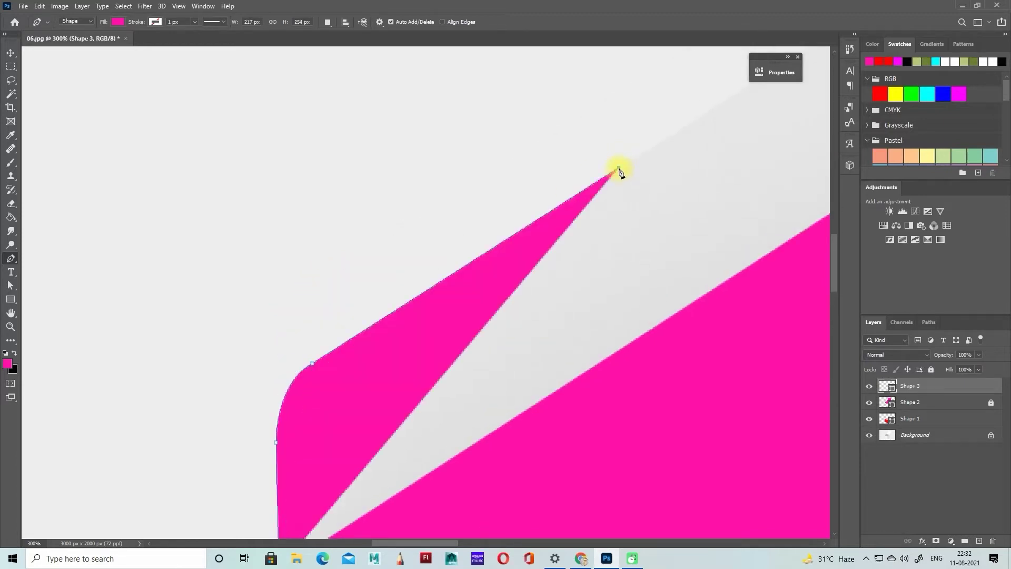
left_click_drag(314, 363, 320, 359)
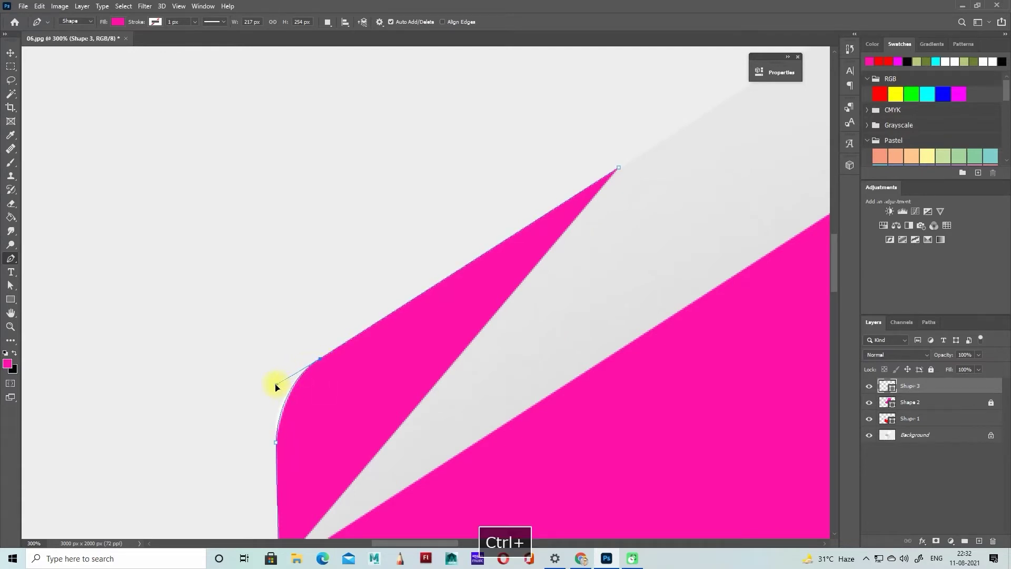
left_click_drag(275, 383, 272, 387)
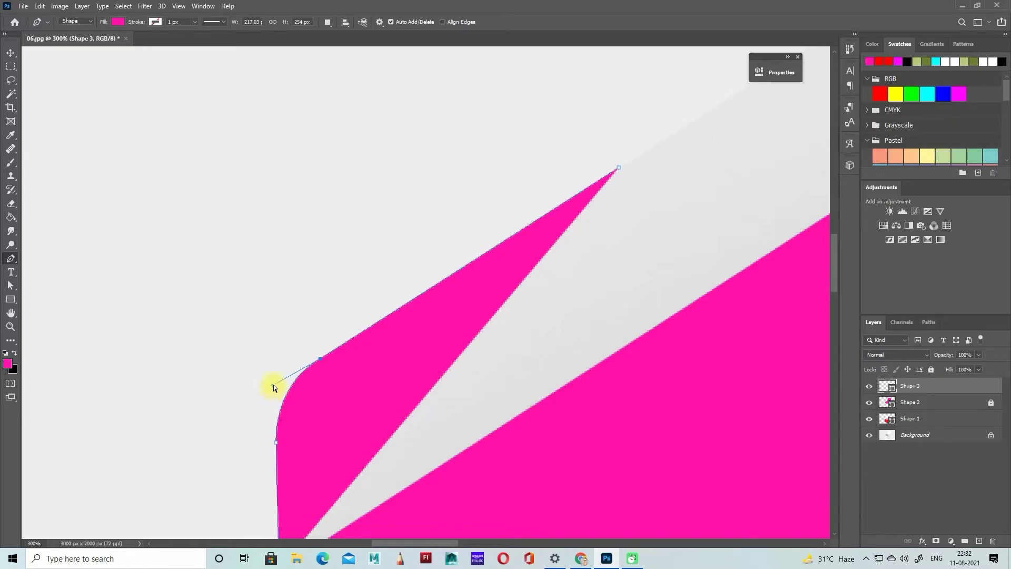
left_click_drag(273, 384, 275, 383)
Nudge the upper edge's anchor into line and extend the outline towards the flap's second rounded corner
left_click_drag(444, 543, 492, 543)
scroll(494, 424, "up", 3)
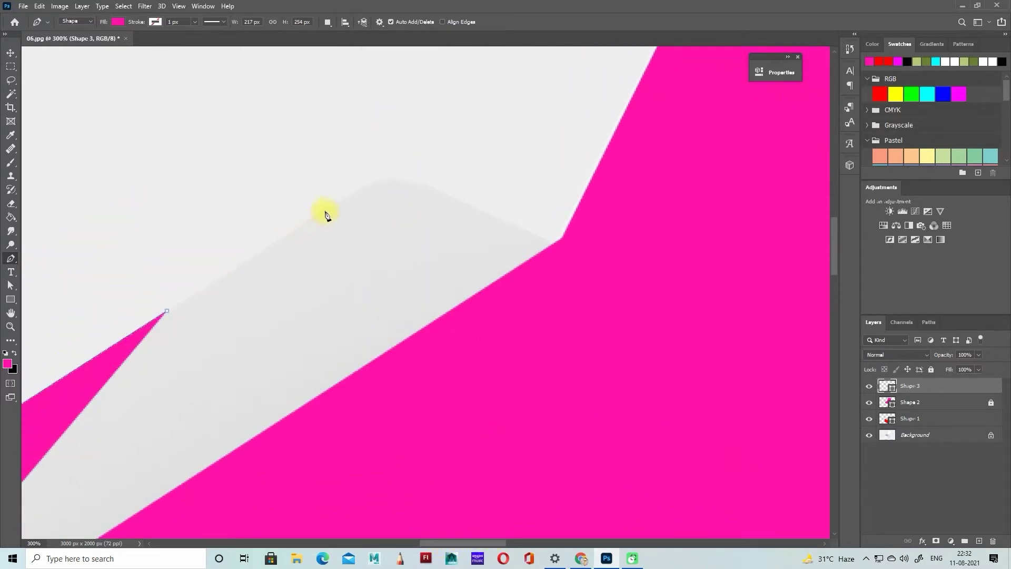
left_click_drag(167, 312, 169, 310)
left_click(306, 225)
scroll(367, 203, "up", 1)
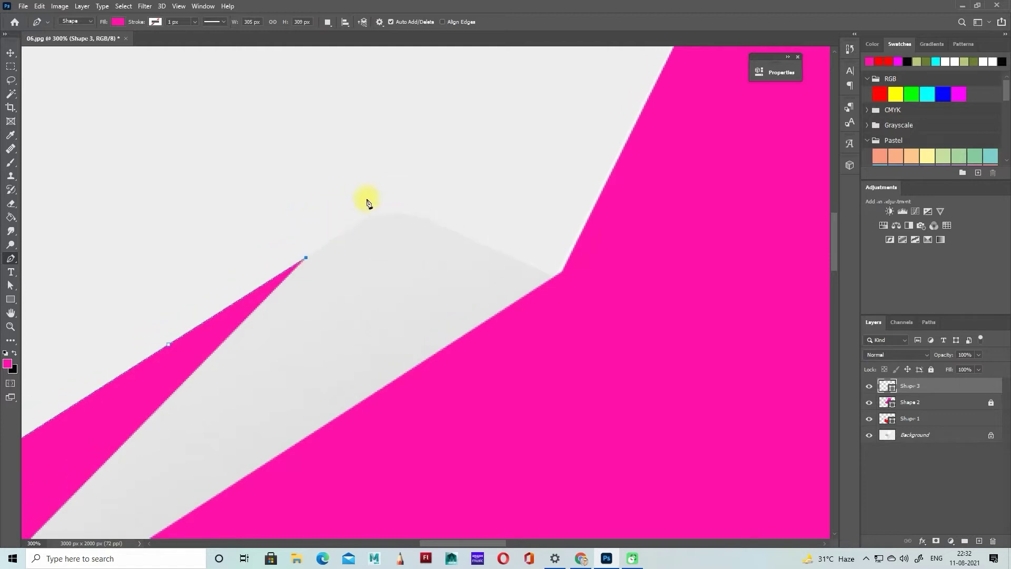
Trace the flap's second rounded corner, drop its outgoing curve handle, and extend the outline to the flap's end at the lid
left_click(354, 229)
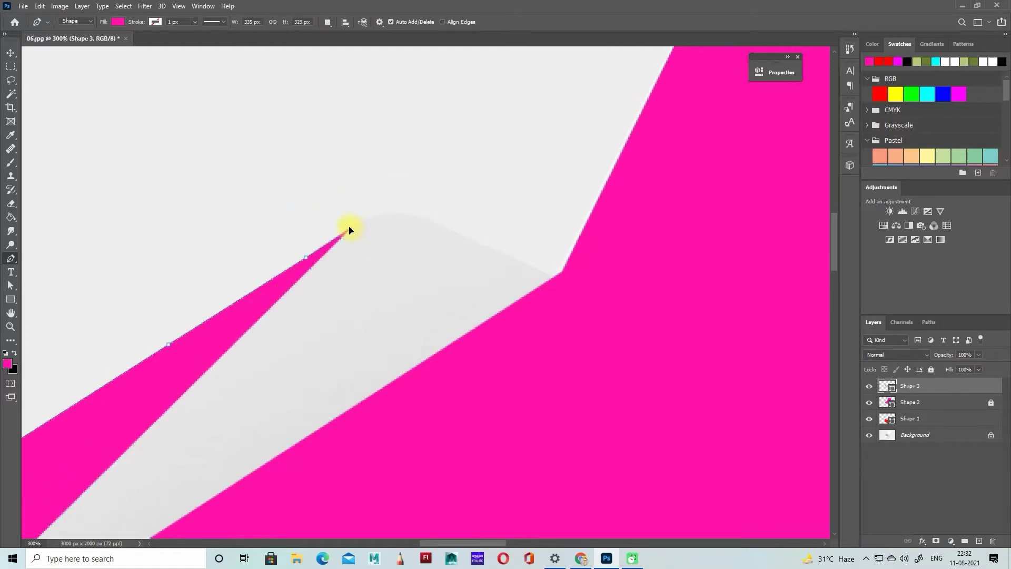
left_click_drag(349, 228, 350, 229)
scroll(385, 225, "up", 1)
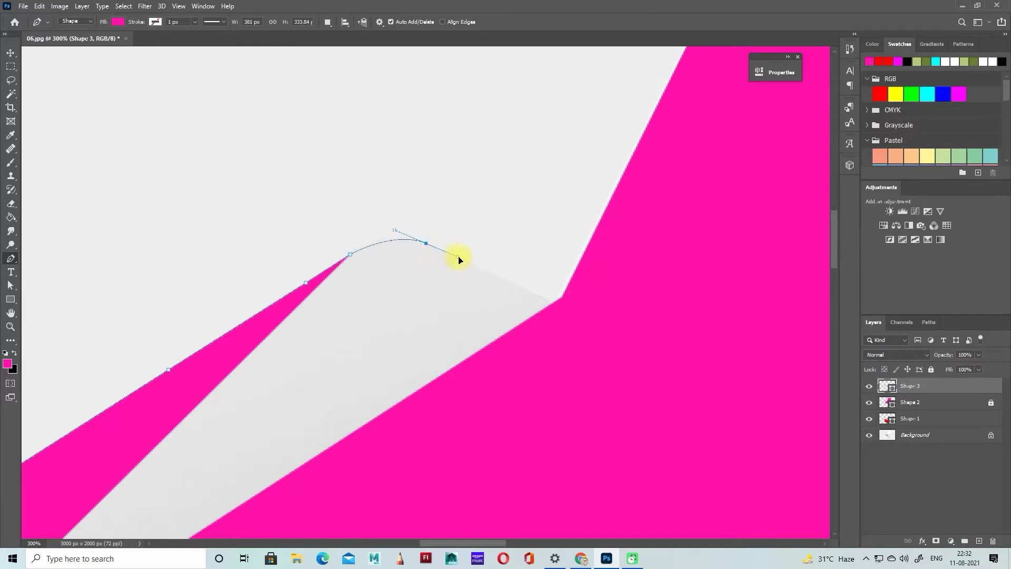
left_click_drag(468, 260, 467, 259)
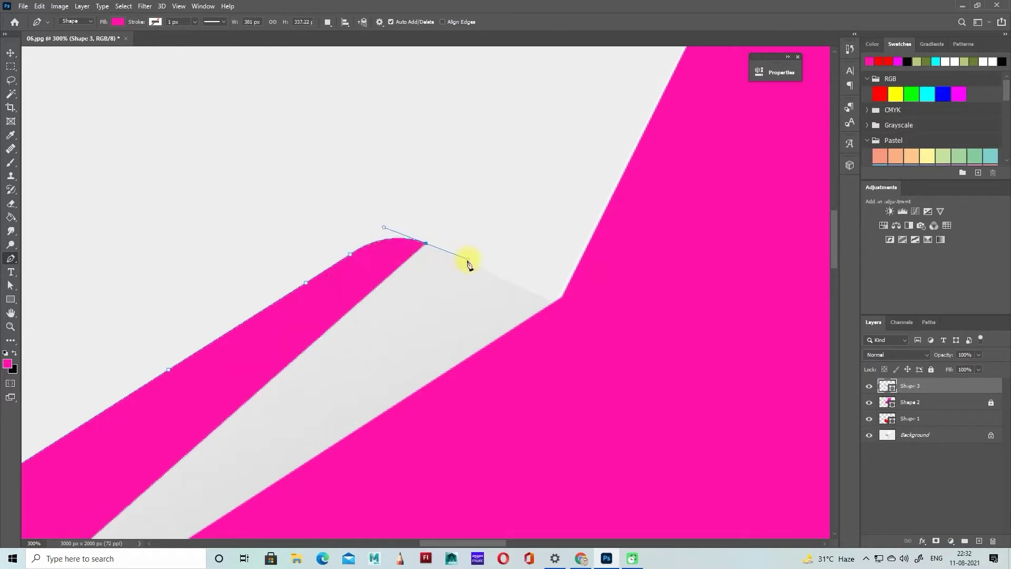
left_click(426, 244, "alt")
left_click(552, 304)
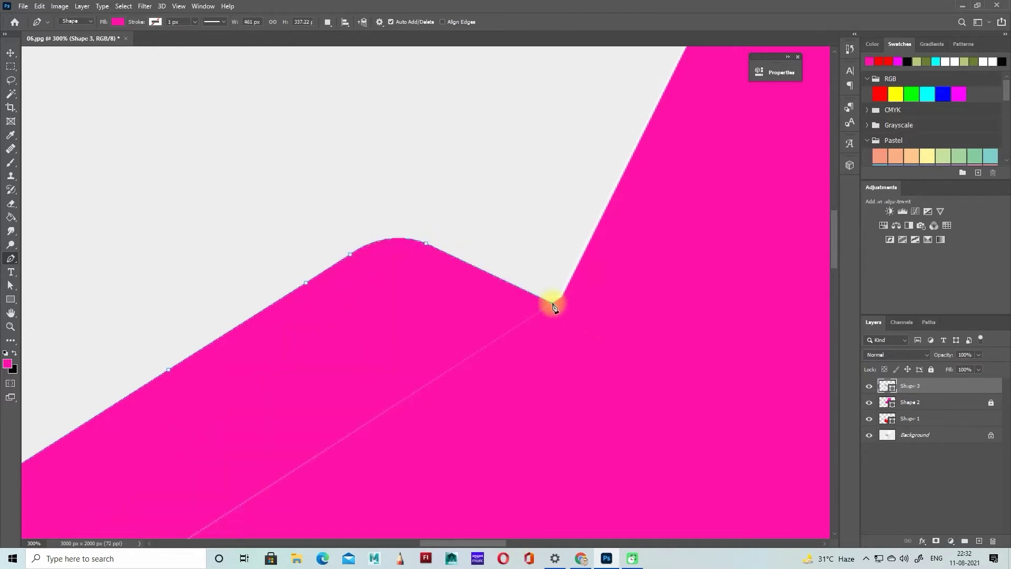
Toggle the visibility of the Shape 3 and Shape 2 layers to check the tracing against the photo
left_click(869, 388)
left_click(869, 389)
left_click(869, 404)
left_click(869, 404)
left_click(870, 403)
left_click(870, 404)
Close the flap outline at its starting corner, fill the shape with RGB yellow, and deselect it
scroll(491, 253, "down", 1)
left_click(494, 250, "ctrl")
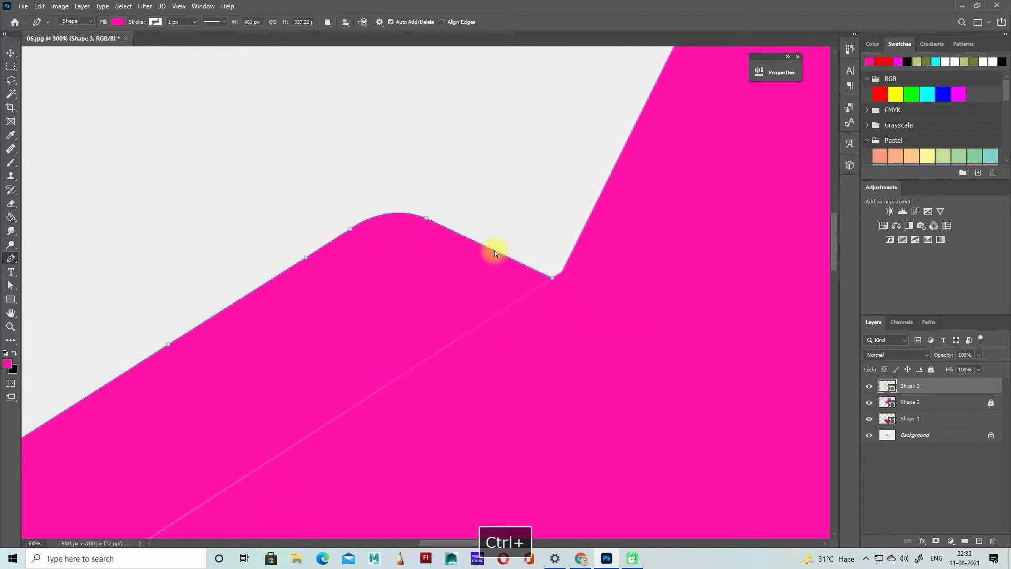
scroll(542, 252, "down", 1)
left_click(552, 245, "ctrl")
left_click_drag(487, 543, 444, 543)
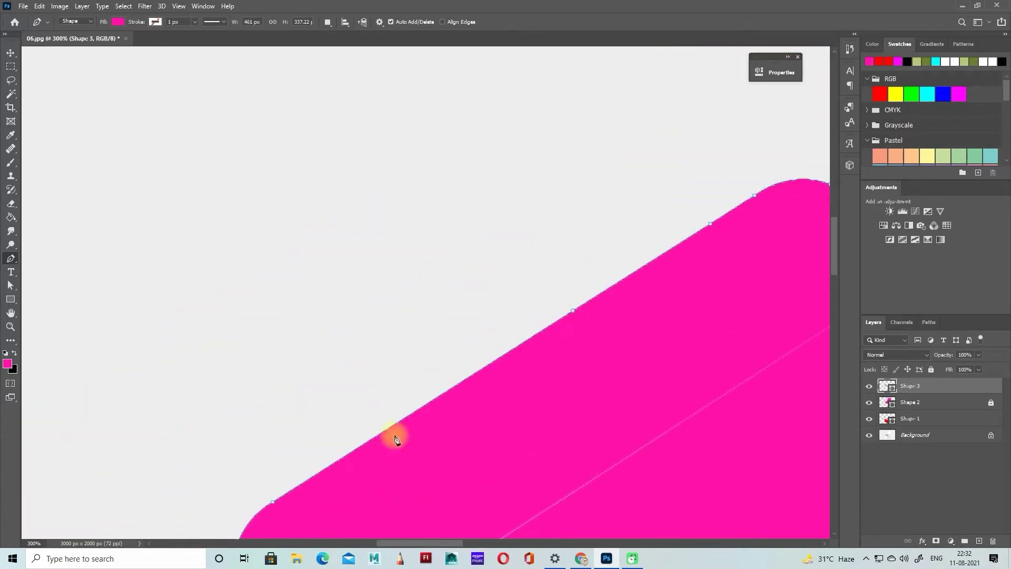
scroll(389, 437, "down", 4)
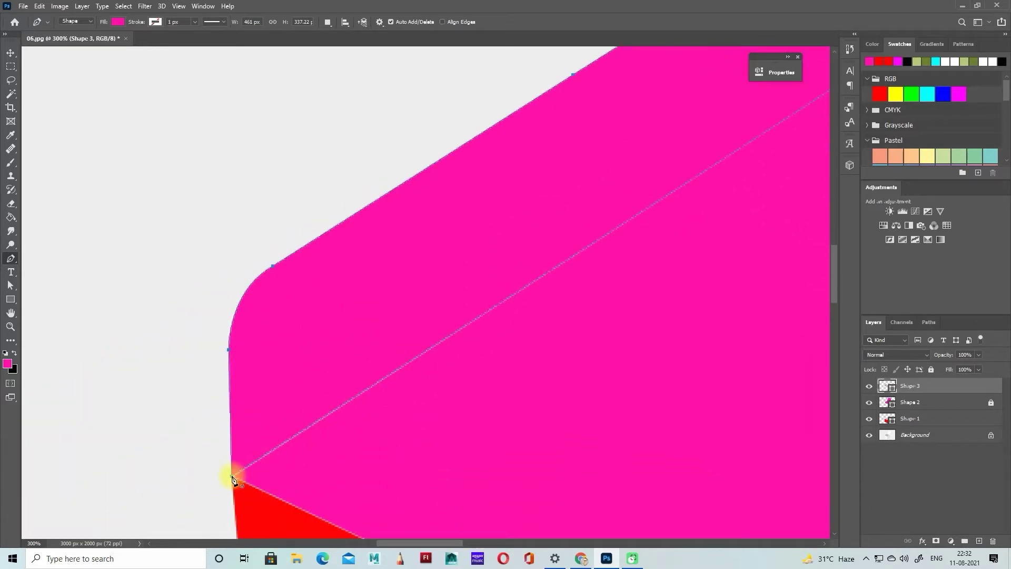
left_click(895, 94)
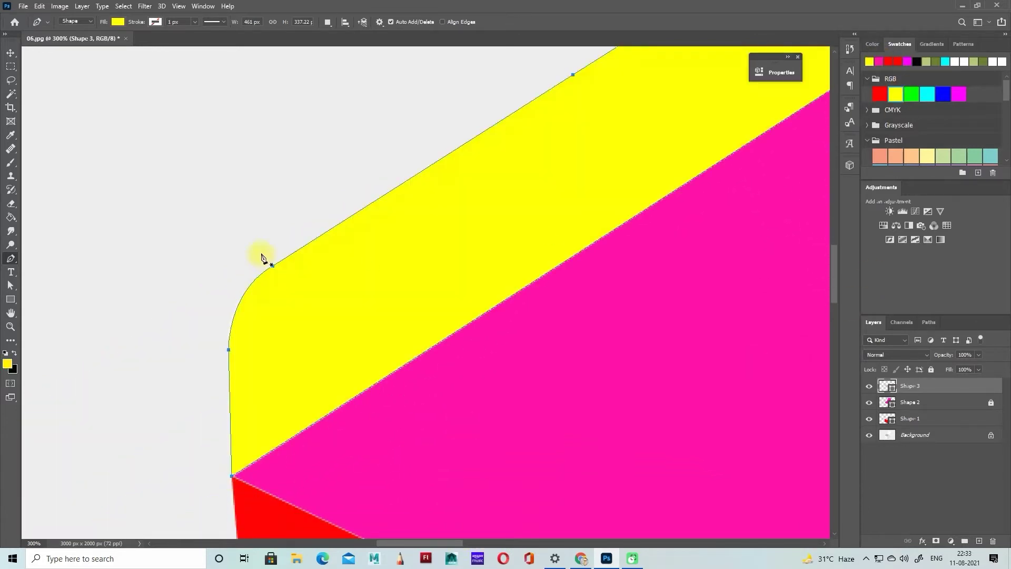
key("ctrl+minus")
key("ctrl+minus")
key("ctrl+minus")
key("ctrl+minus")
scroll(480, 300, "up", 2)
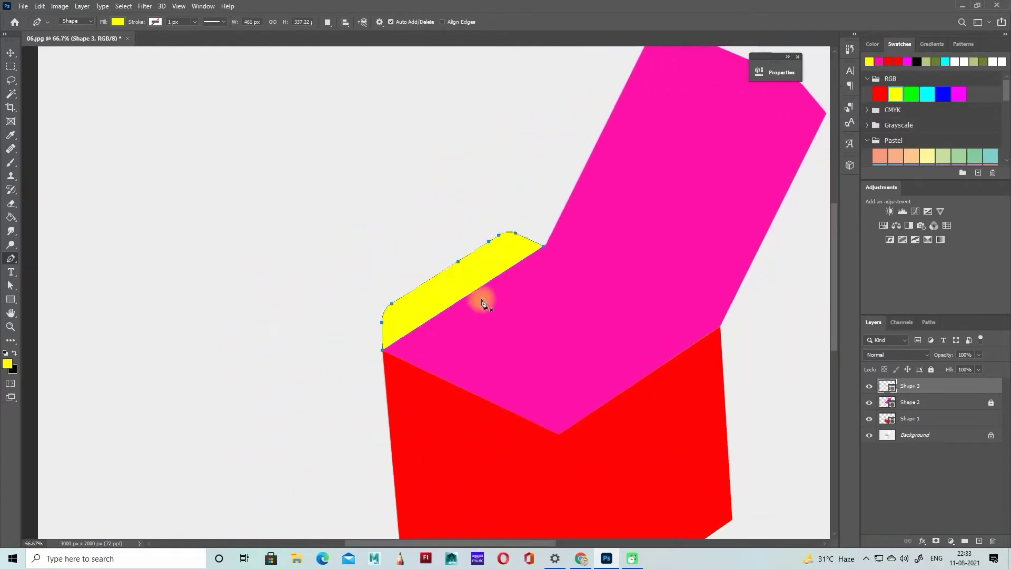
left_click(12, 55)
left_click(474, 173)
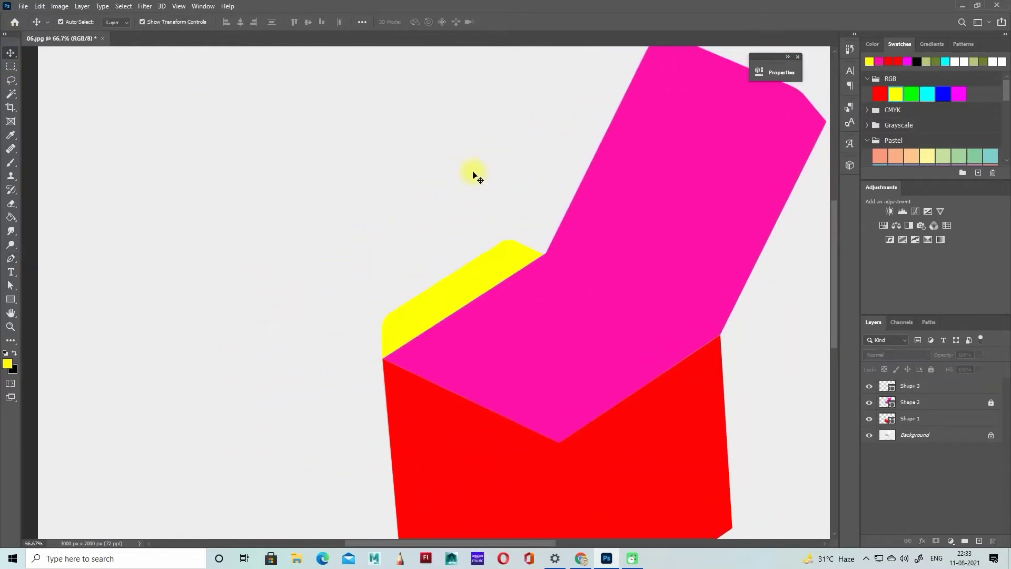
Unlock the Shape 2 layer and group Shape 1, Shape 2 and Shape 3 together
scroll(626, 201, "down", 2)
scroll(580, 271, "down", 2)
left_click(938, 421)
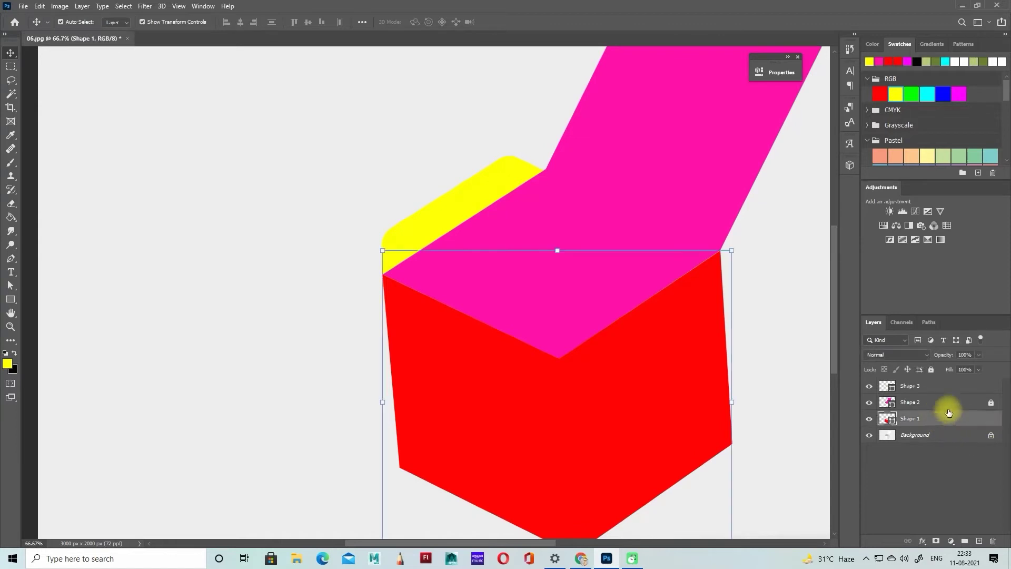
left_click(990, 404)
left_click(937, 389, "shift")
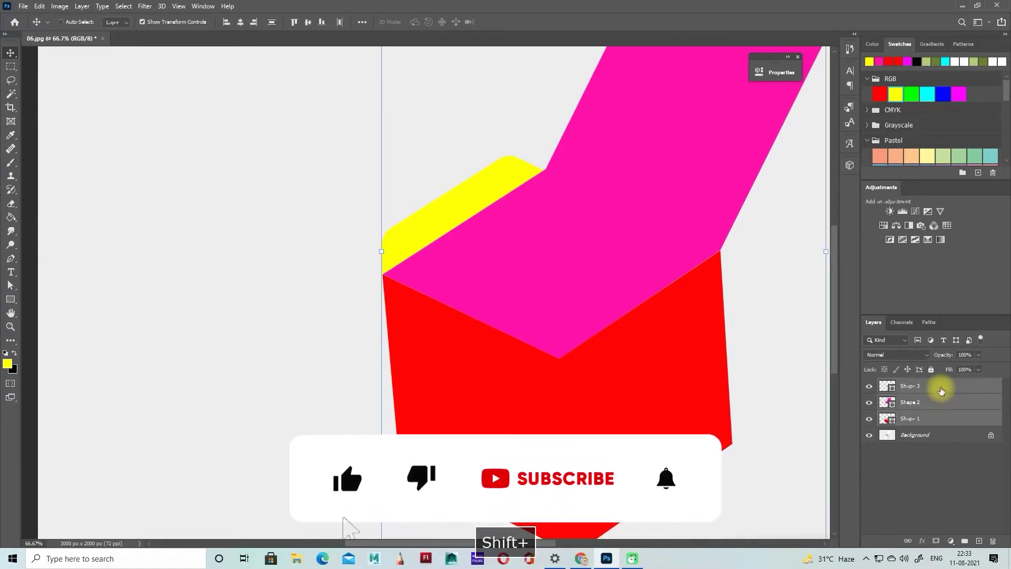
key("ctrl+g")
Rename the group as slection and change its blend mode so the photo's shading darkens the coloured shapes
double_click(909, 385)
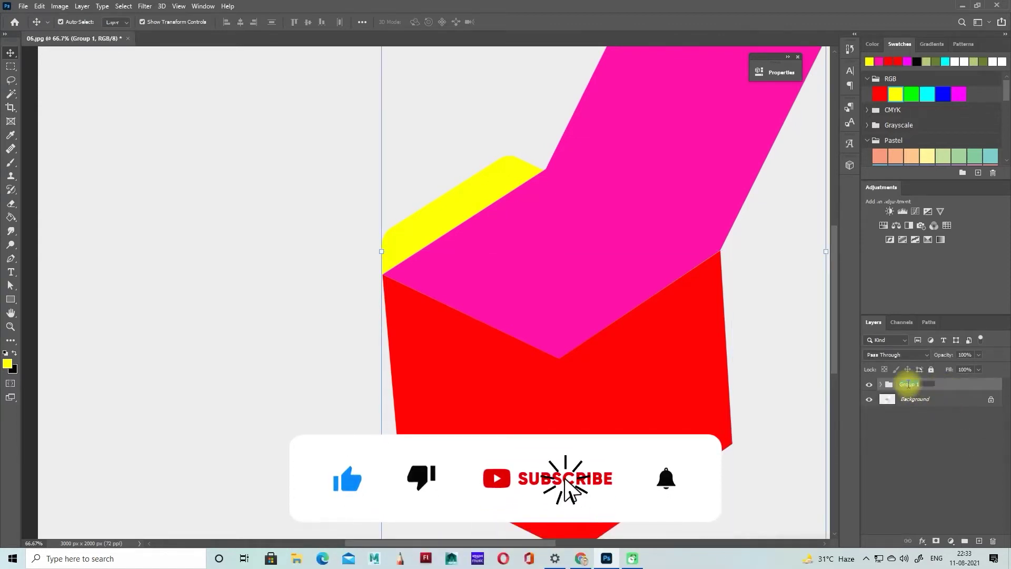
type("slection")
key("Return")
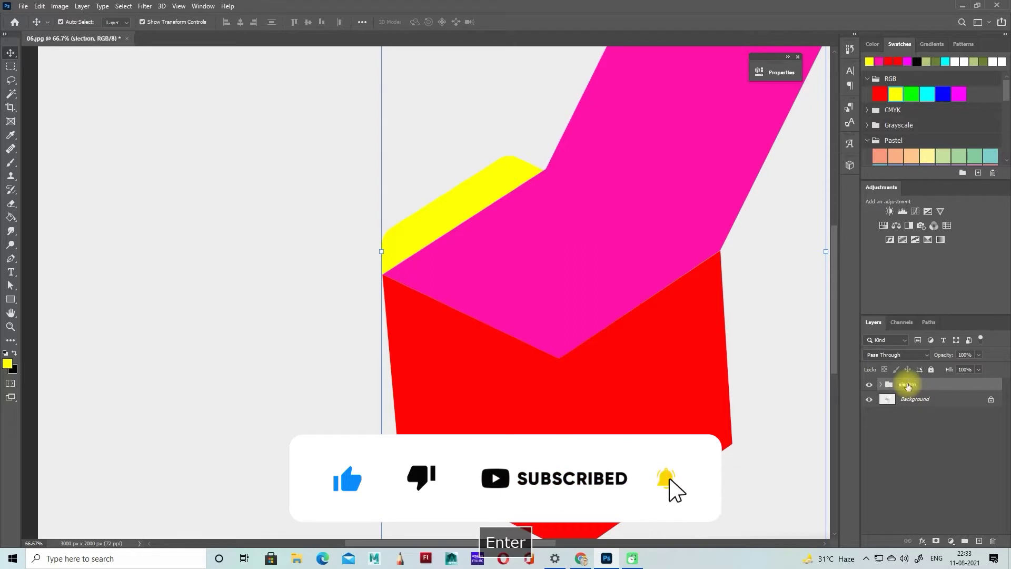
left_click(902, 355)
left_click(884, 326)
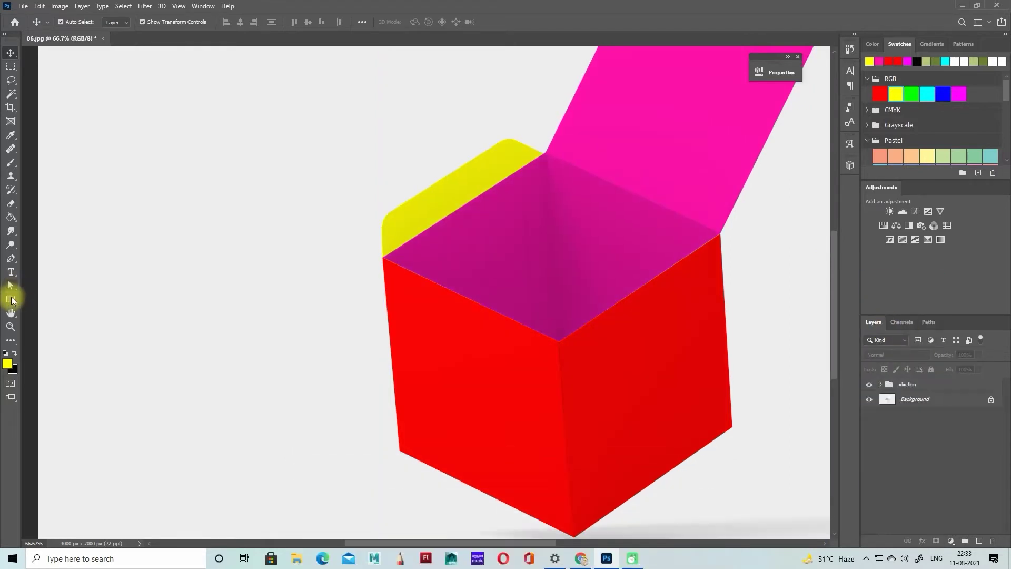
Draw a square of about 423 × 423 px beside the box with the Rectangle tool and fill it with RGB red
left_click(10, 300)
right_click(11, 300)
left_click(51, 300)
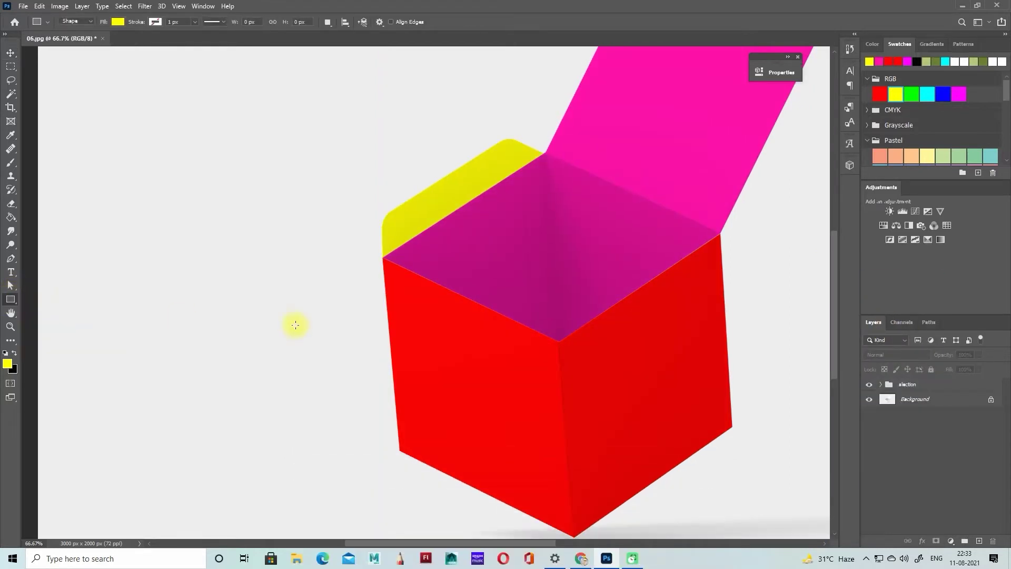
left_click_drag(230, 291, 447, 438)
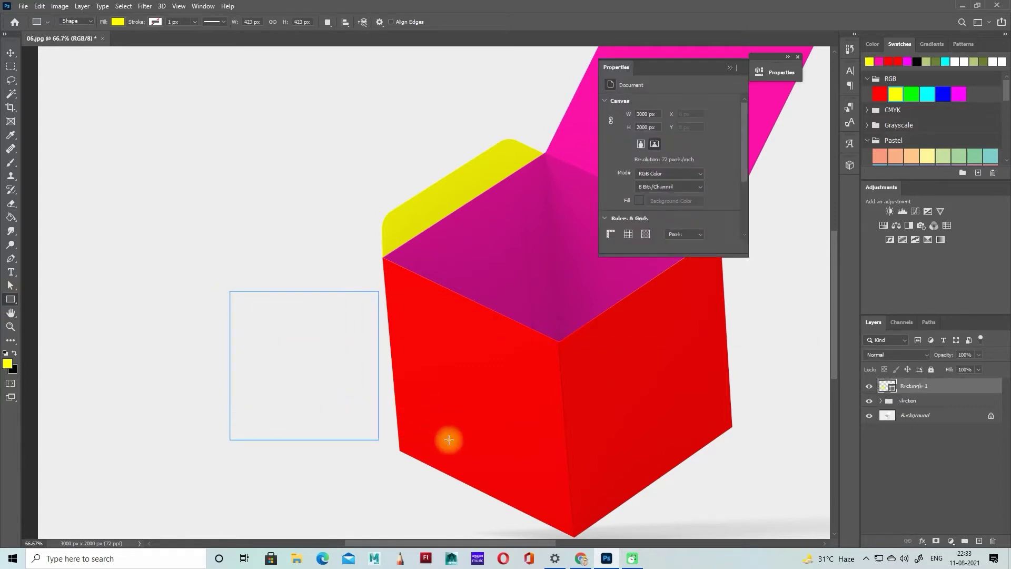
left_click(880, 94)
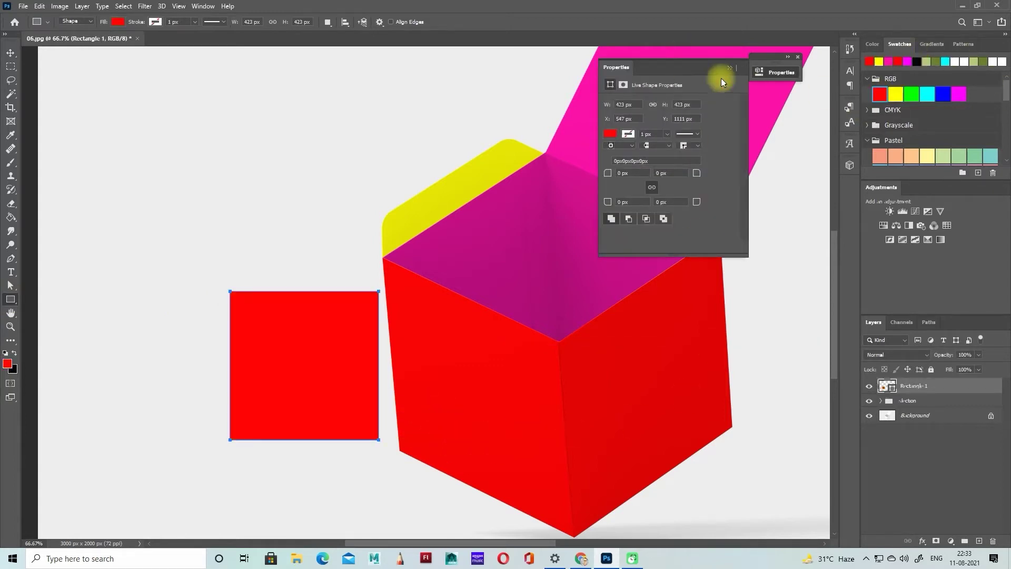
left_click(729, 68)
Convert Rectangle 1 to a smart object and move its upper-left corner onto the box's left upper corner
right_click(920, 385)
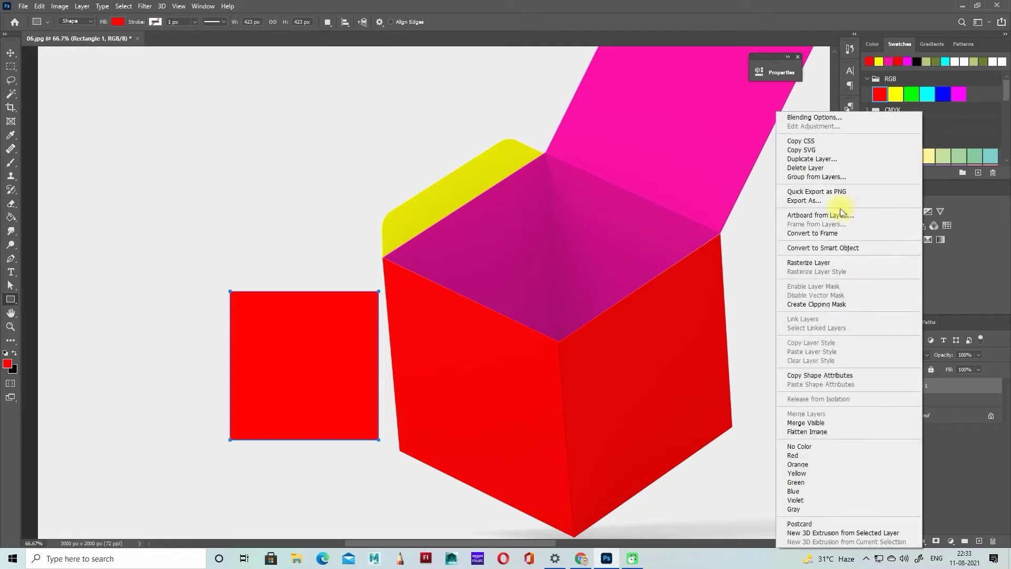
left_click(824, 252)
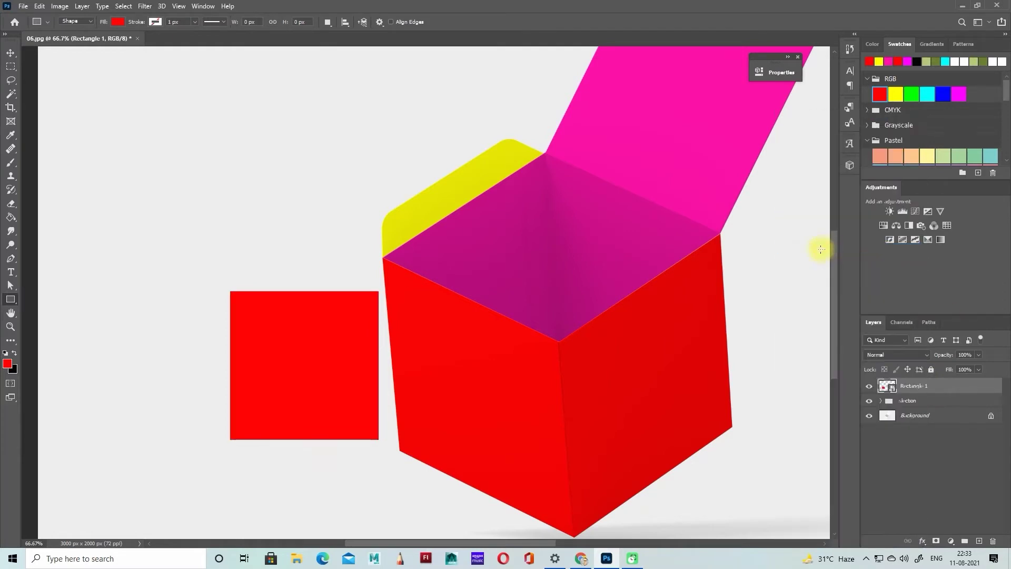
left_click(10, 53)
left_click_drag(276, 331, 419, 304)
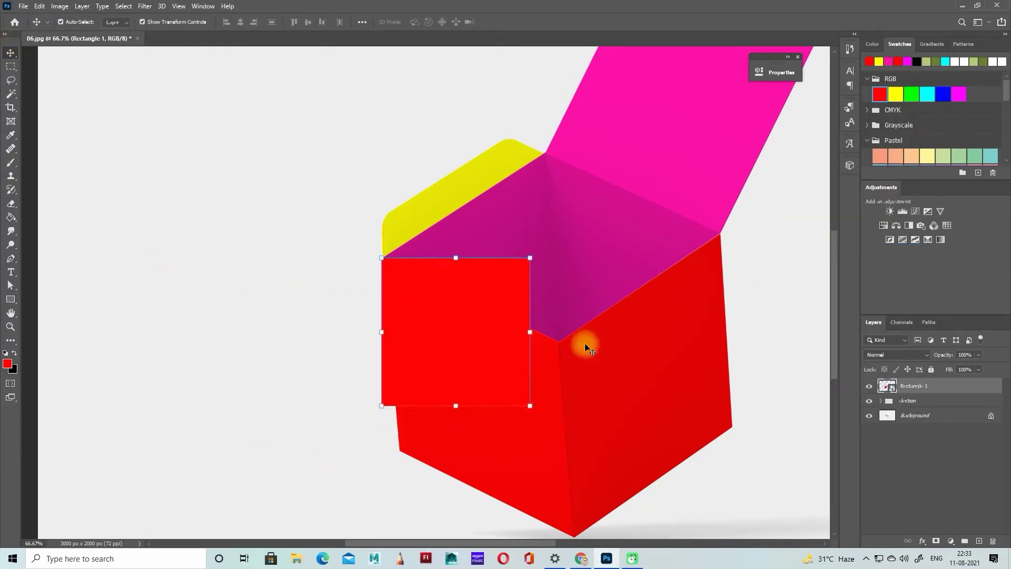
Hide the slection group and turn on CMYK proof colours
left_click(870, 401)
scroll(604, 310, "down", 1)
key("ctrl+plus")
key("ctrl+plus")
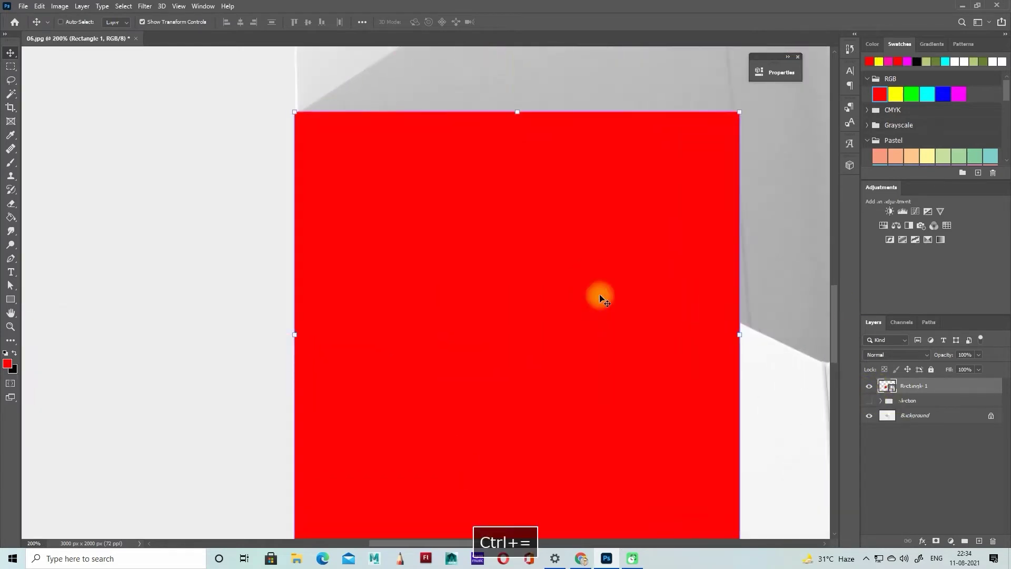
key("ctrl+y")
Distort Rectangle 1 so its two right corners meet the ends of the box's front vertical edge
key("ctrl+t")
right_click(451, 224)
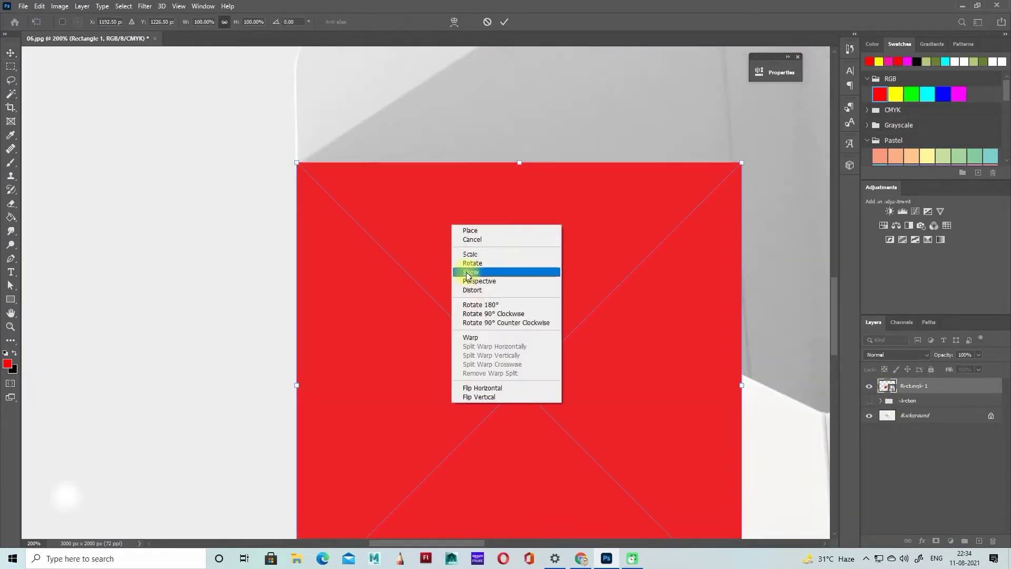
left_click(467, 292)
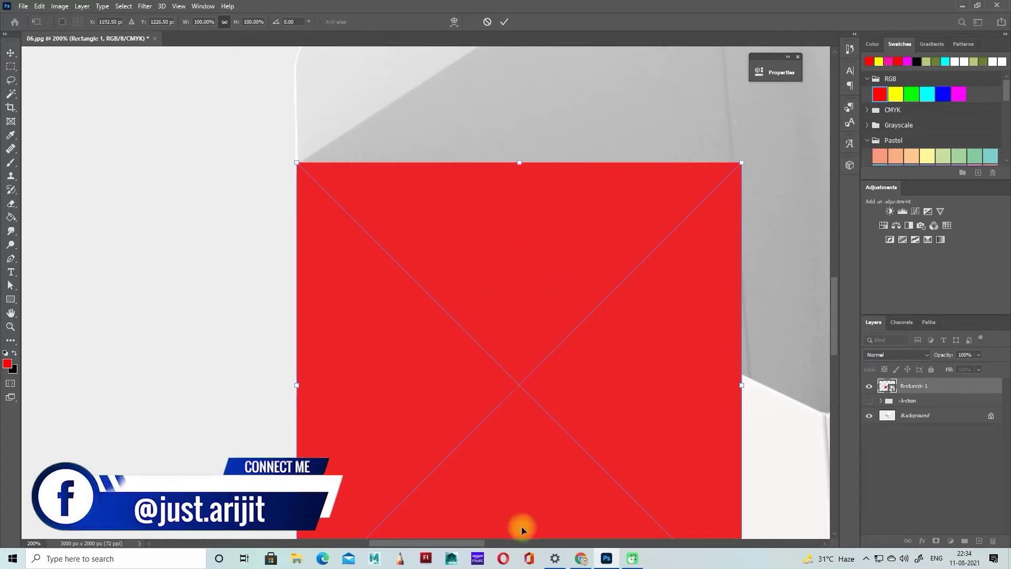
left_click_drag(454, 543, 506, 543)
scroll(419, 192, "down", 2)
left_click_drag(396, 96, 479, 349)
scroll(456, 275, "down", 7)
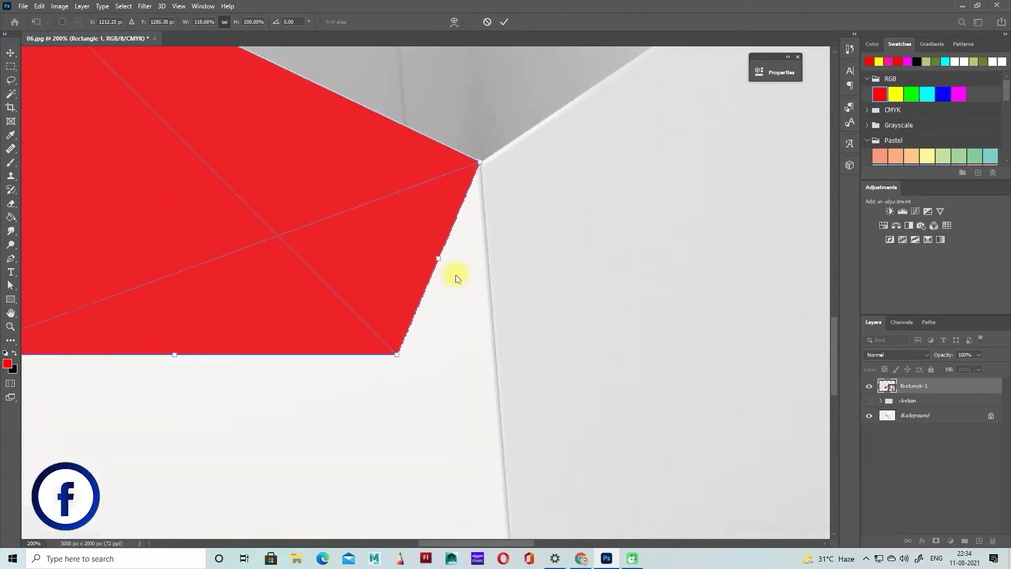
left_click_drag(398, 65, 524, 462)
Fit Rectangle 1's left corners precisely to the box's left face and apply the distortion
left_click_drag(545, 543, 482, 543)
scroll(368, 211, "up", 1)
left_click_drag(327, 118, 388, 244)
key("ctrl+=")
key("ctrl+=")
key("ctrl+=")
key("ctrl+=")
key("ctrl+=")
left_click_drag(295, 122, 271, 157)
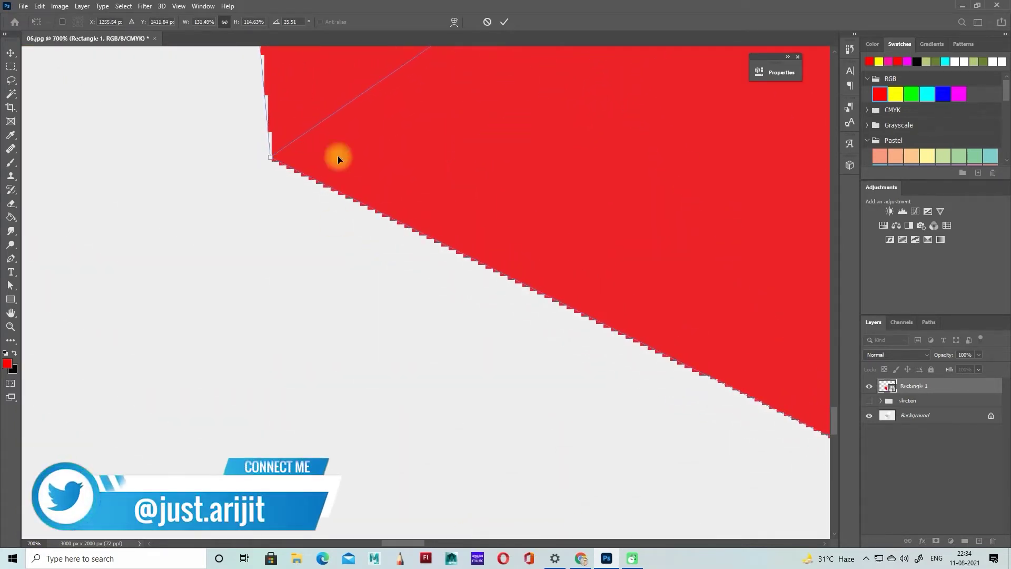
left_click_drag(834, 420, 813, 298)
left_click_drag(84, 275, 79, 277)
key("Return")
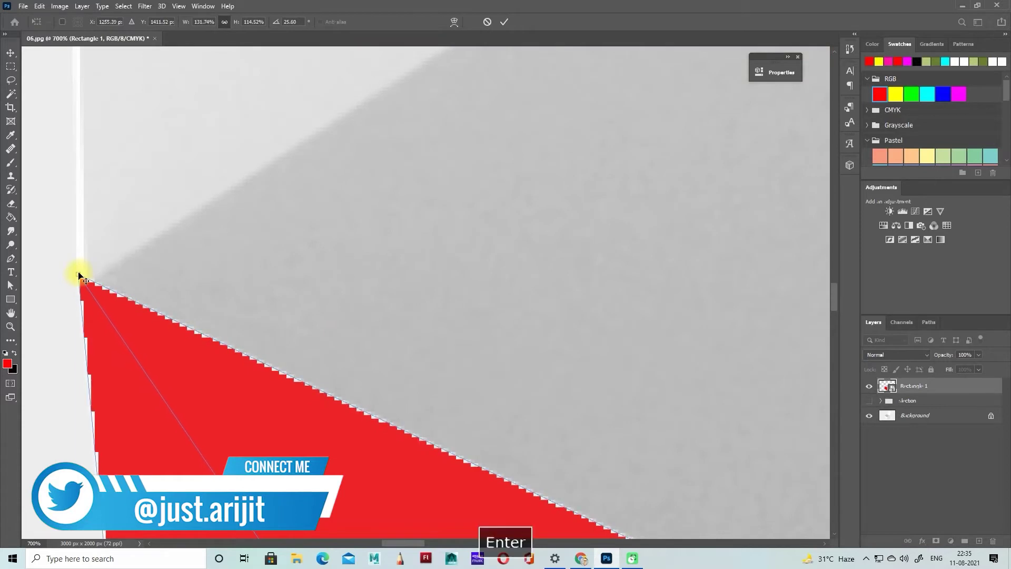
Draw a second red square of about 642 × 642 px over the left part of the photo
key("ctrl+minus")
key("ctrl+minus")
key("ctrl+minus")
key("ctrl+minus")
key("ctrl+minus")
key("ctrl+minus")
key("ctrl+minus")
key("ctrl+minus")
left_click(11, 299)
left_click_drag(269, 206, 438, 375)
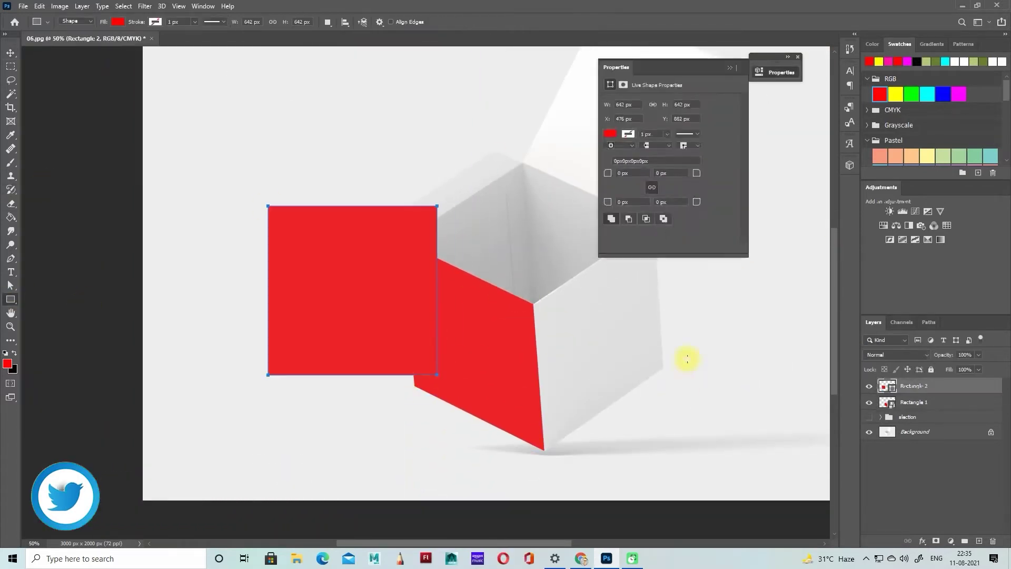
left_click(735, 66)
Convert Rectangle 2 to a smart object and move its upper-left corner to the top of the box's front vertical edge
right_click(920, 386)
left_click(821, 247)
left_click(10, 53)
left_click_drag(359, 280, 624, 378)
Distort Rectangle 2 by pulling its upper-right and both lower corners onto the corners of the box's right face
key("ctrl+=")
key("ctrl+=")
scroll(652, 347, "right", 8)
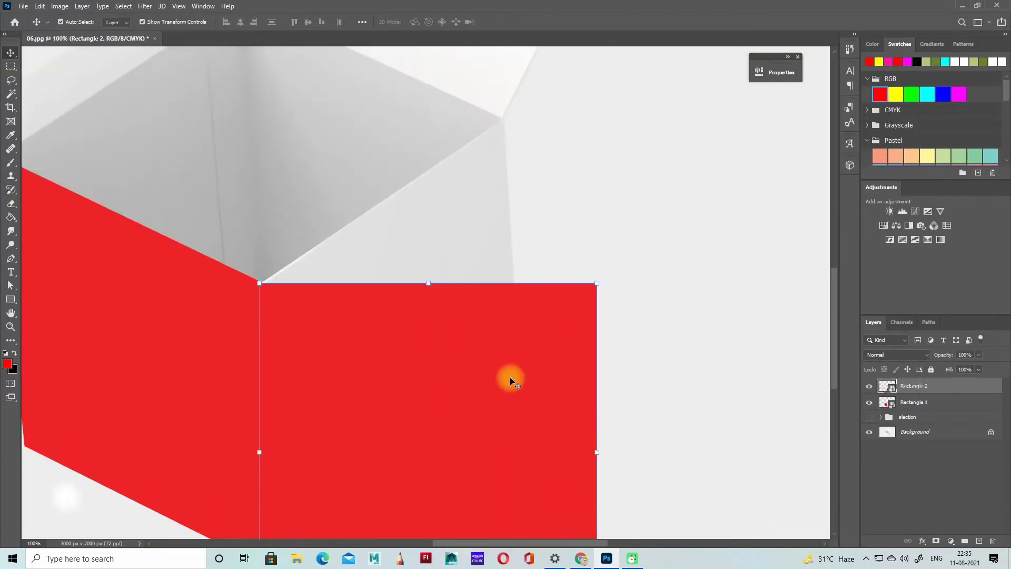
key("ctrl+t")
right_click(510, 377)
left_click(532, 254)
scroll(579, 316, "up", 1)
left_click_drag(597, 325, 503, 161)
scroll(504, 161, "down", 5)
left_click_drag(260, 446, 285, 398)
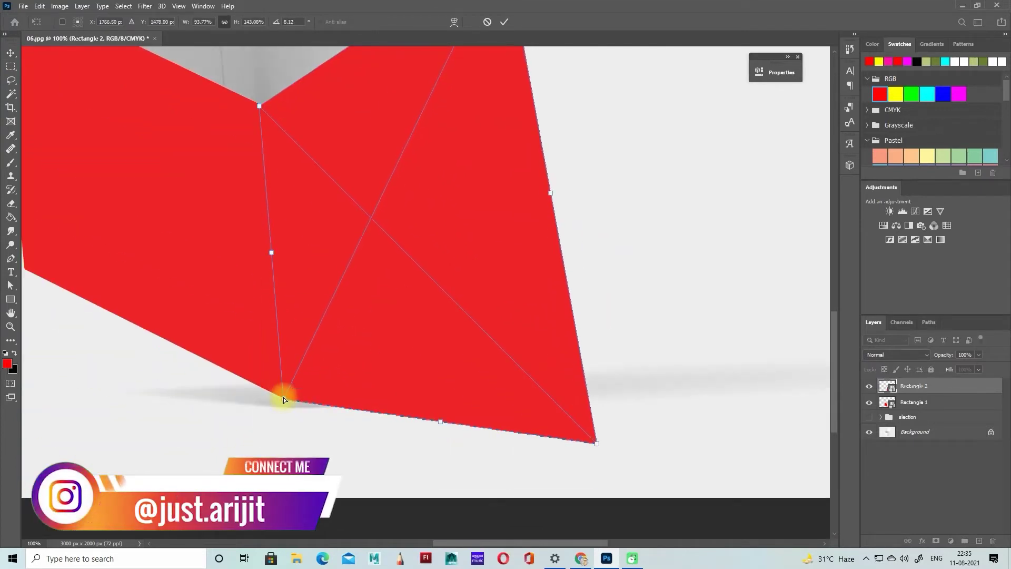
left_click_drag(596, 444, 523, 232)
Fine-tune Rectangle 2's bottom, lower-right and upper-right corners against the box edges and apply the distortion
scroll(272, 343, "down", 3)
key("ctrl+=")
key("ctrl+=")
scroll(273, 343, "left", 6)
left_click_drag(442, 385, 444, 387)
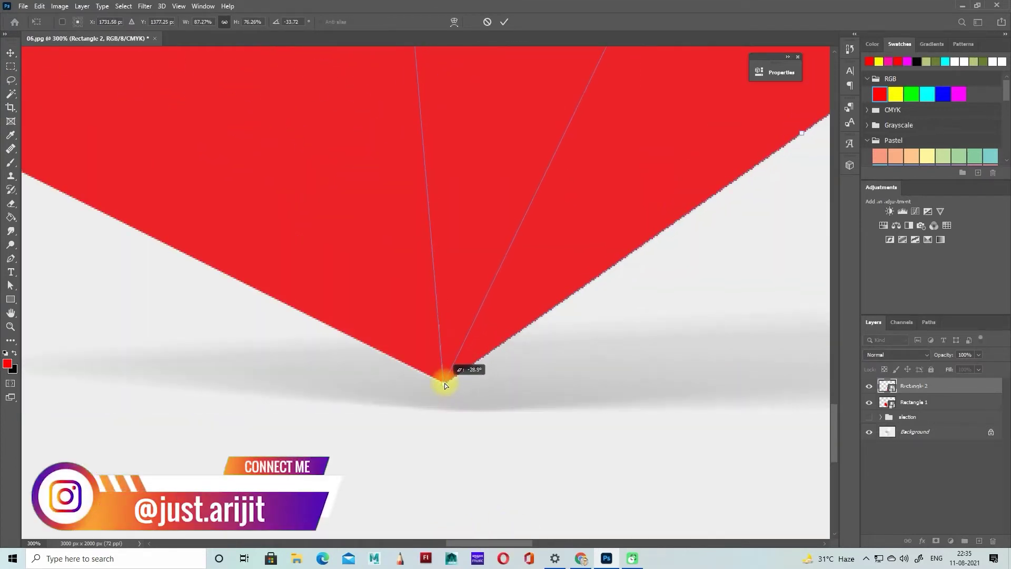
left_click_drag(462, 543, 505, 544)
scroll(685, 379, "up", 8)
left_click_drag(751, 360, 749, 359)
scroll(737, 342, "up", 12)
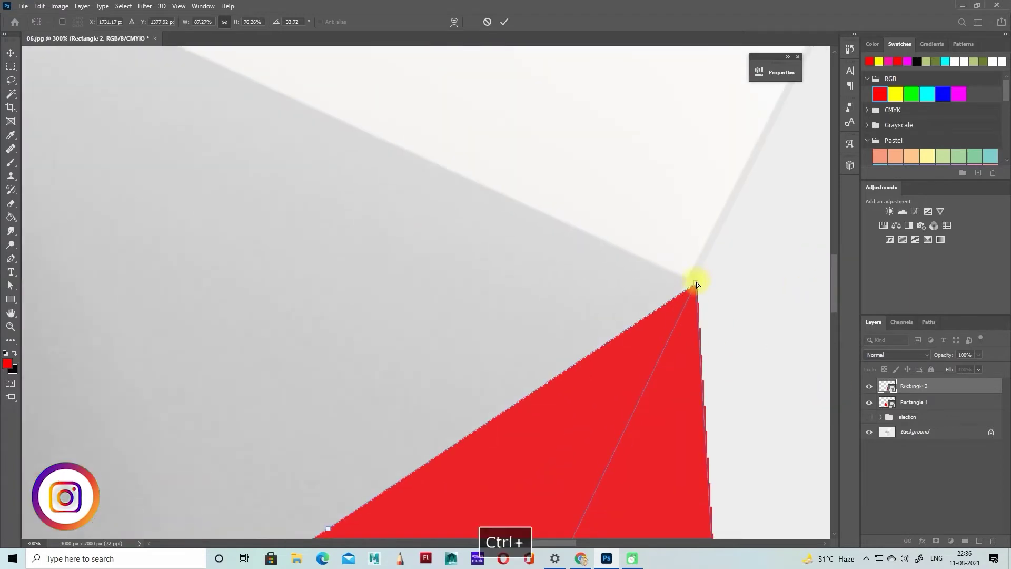
left_click_drag(697, 282, 694, 280)
key("Return")
Group the Rectangle 1 and Rectangle 2 layers and name the group outer
key("ctrl+-")
key("ctrl+-")
key("ctrl+-")
key("ctrl+-")
scroll(692, 284, "down", 2)
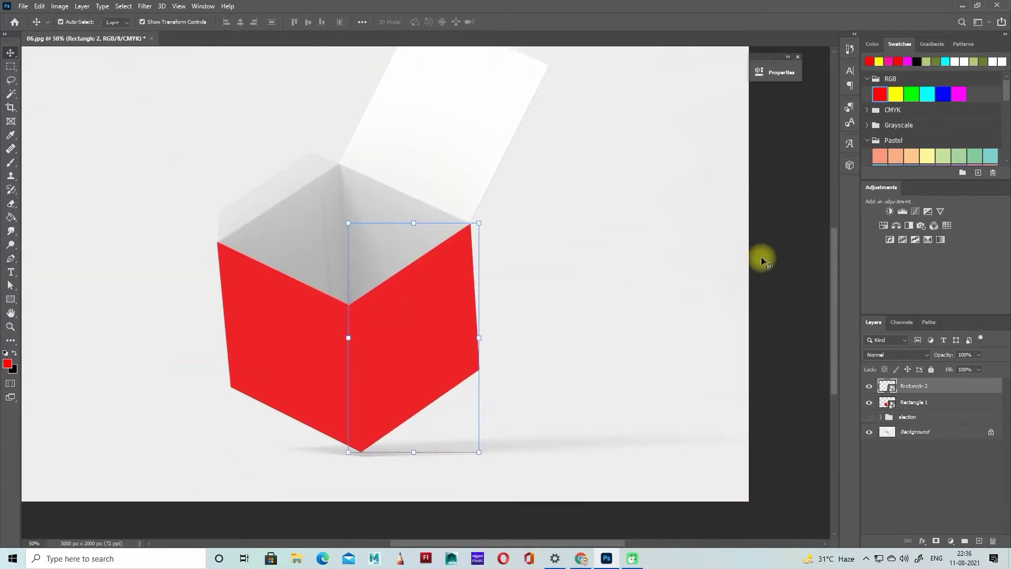
left_click(763, 262, "ctrl")
left_click(899, 405)
left_click(930, 387, "shift")
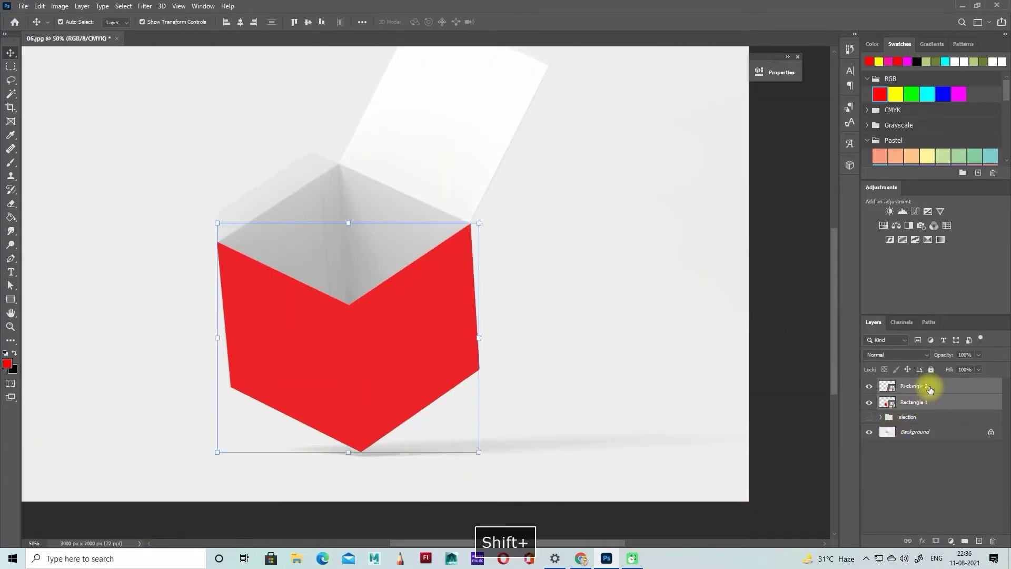
key("ctrl+g")
double_click(919, 387)
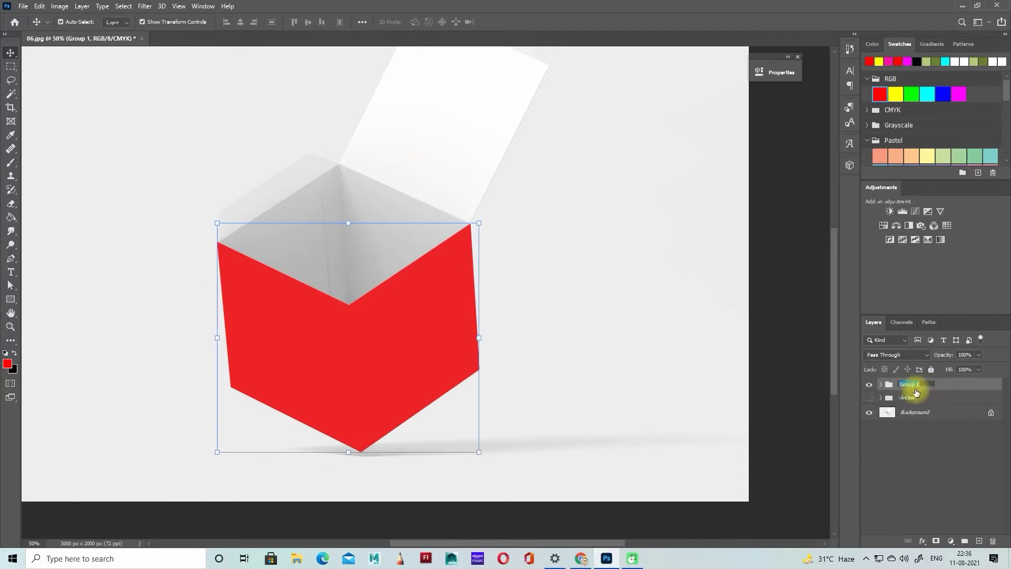
key("BackSpace")
type("o")
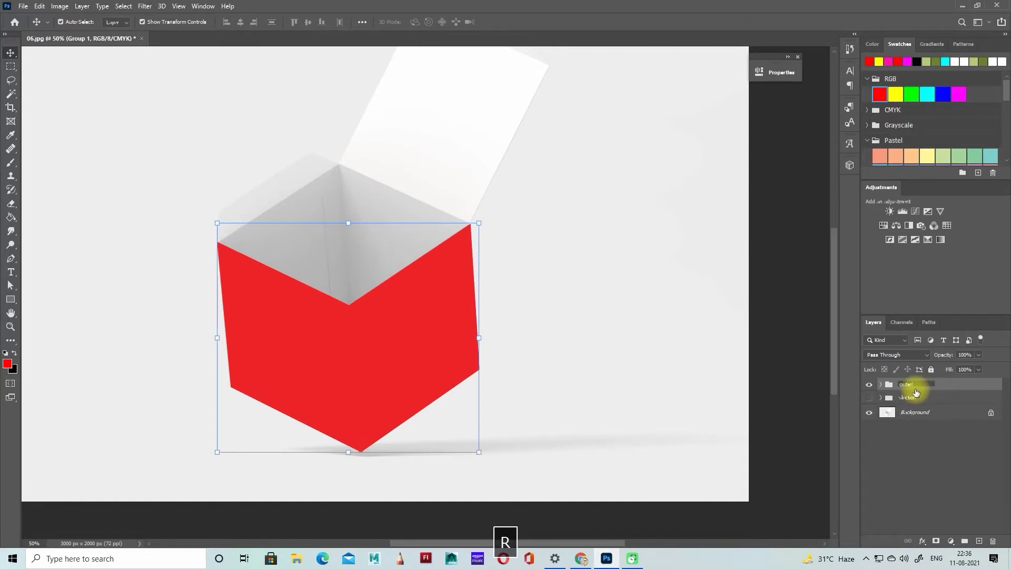
type("uter")
key("Return")
Load Shape 2's outline as a selection and add a red Solid Color fill layer directly above the Background
scroll(673, 344, "up", 1)
left_click(881, 397)
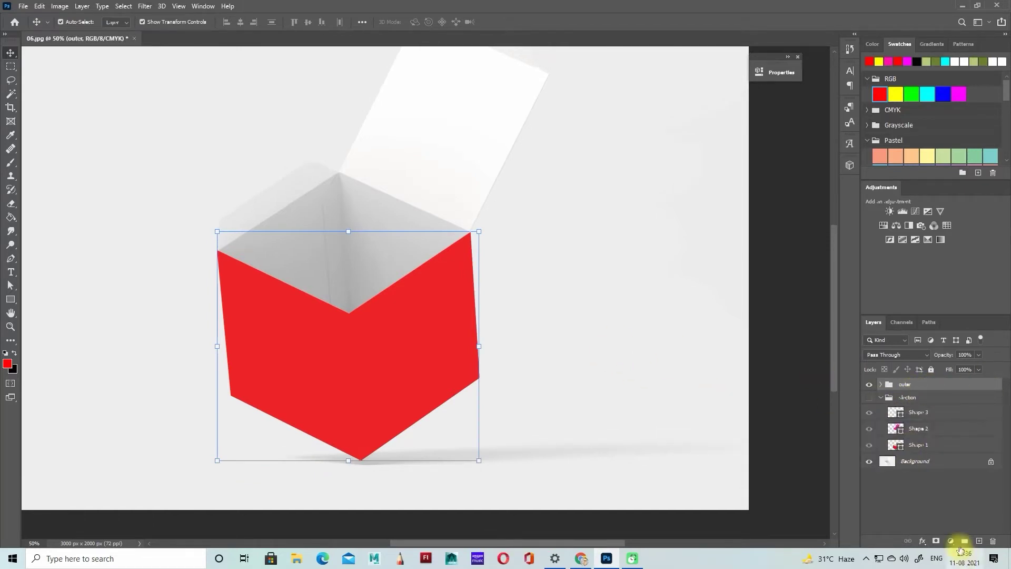
left_click(896, 430, "ctrl")
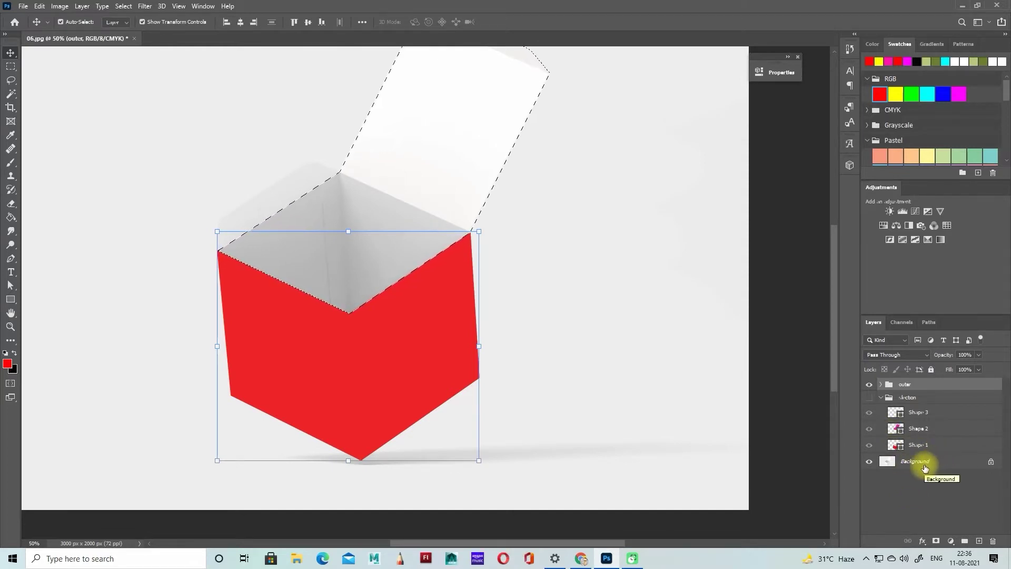
left_click(881, 398)
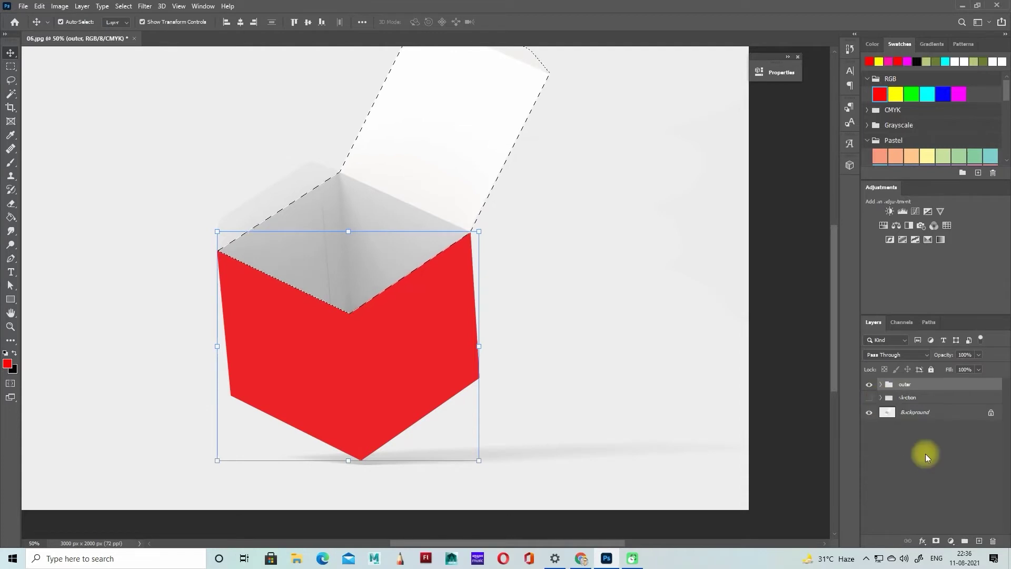
left_click(916, 412)
left_click(953, 541)
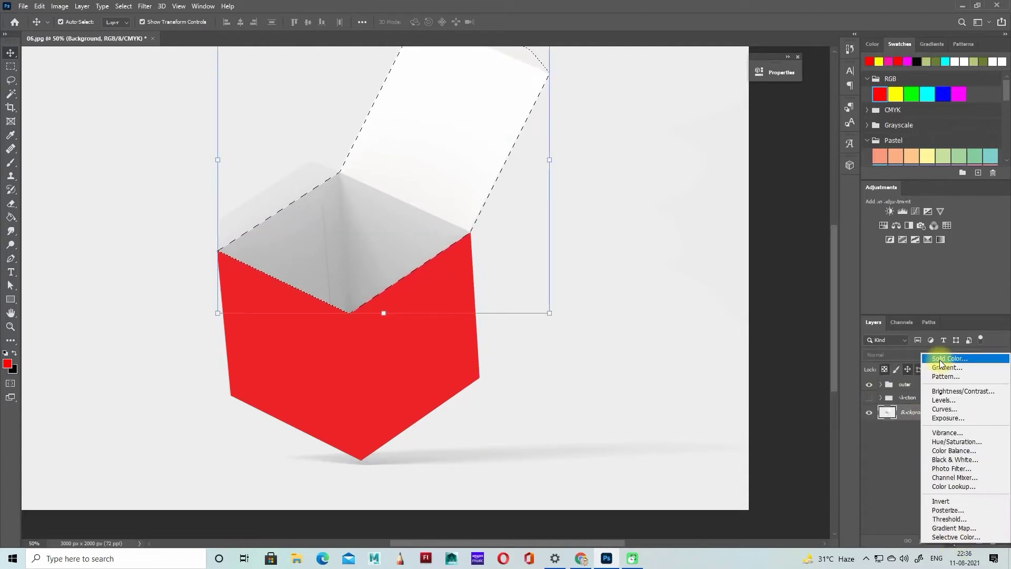
left_click(941, 357)
left_click(869, 108)
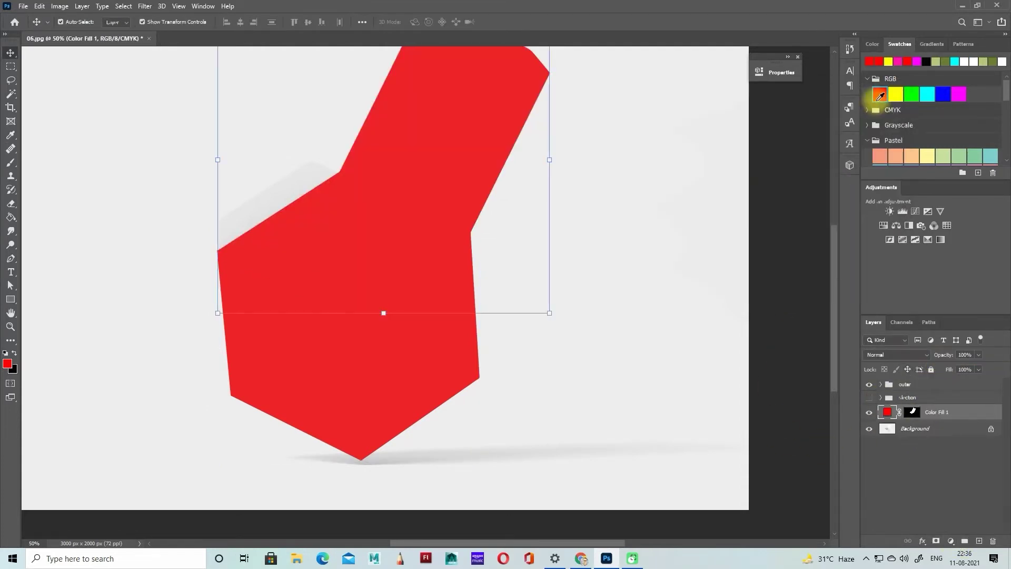
Copy the Background area within Color Fill 1's mask onto a layer above the fill and set it to Linear Burn
scroll(654, 375, "up", 2)
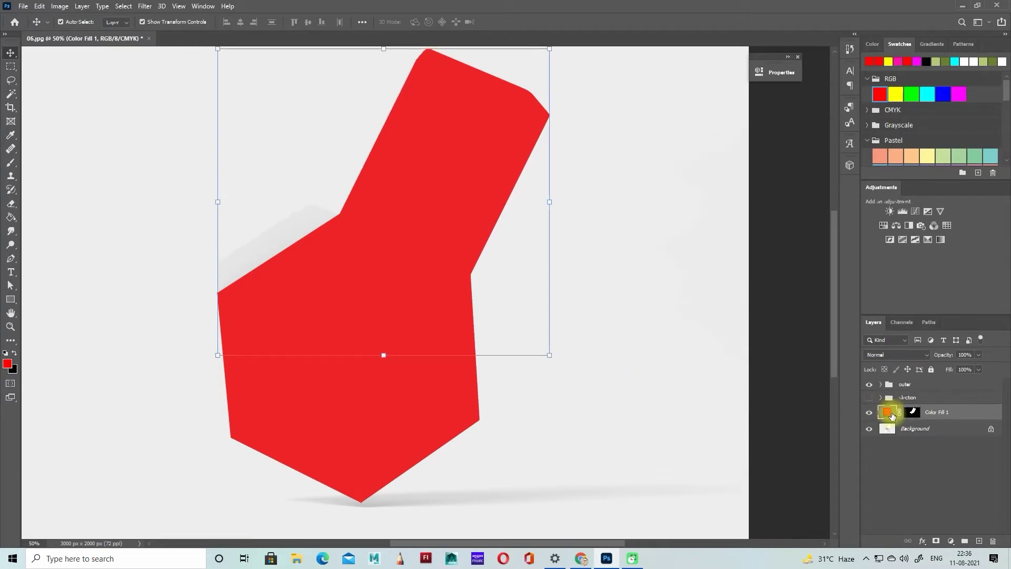
left_click(911, 414, "ctrl")
left_click(916, 433)
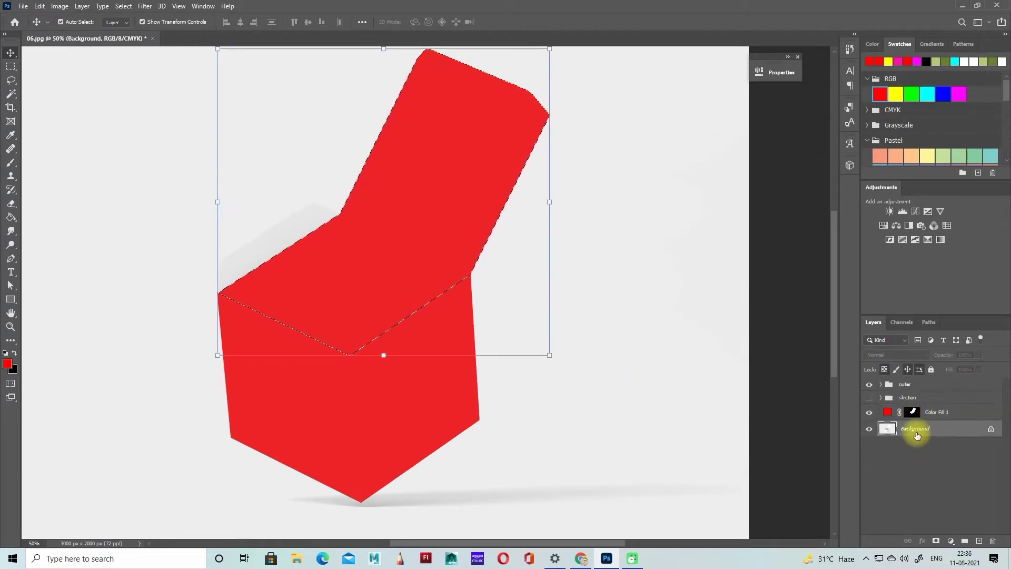
key("ctrl+c")
key("ctrl+v")
left_click_drag(918, 430, 924, 406)
left_click(907, 354)
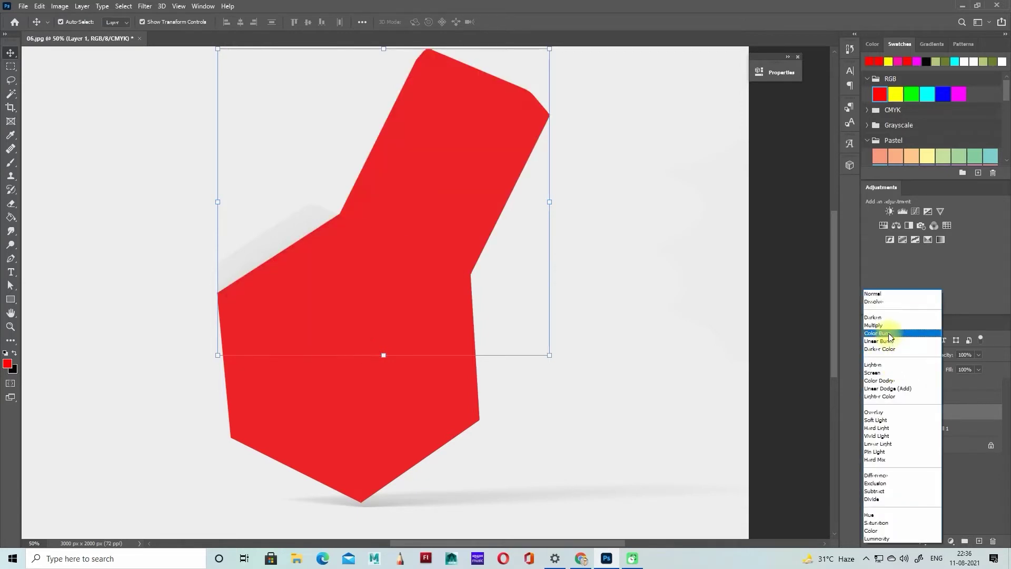
left_click(887, 341)
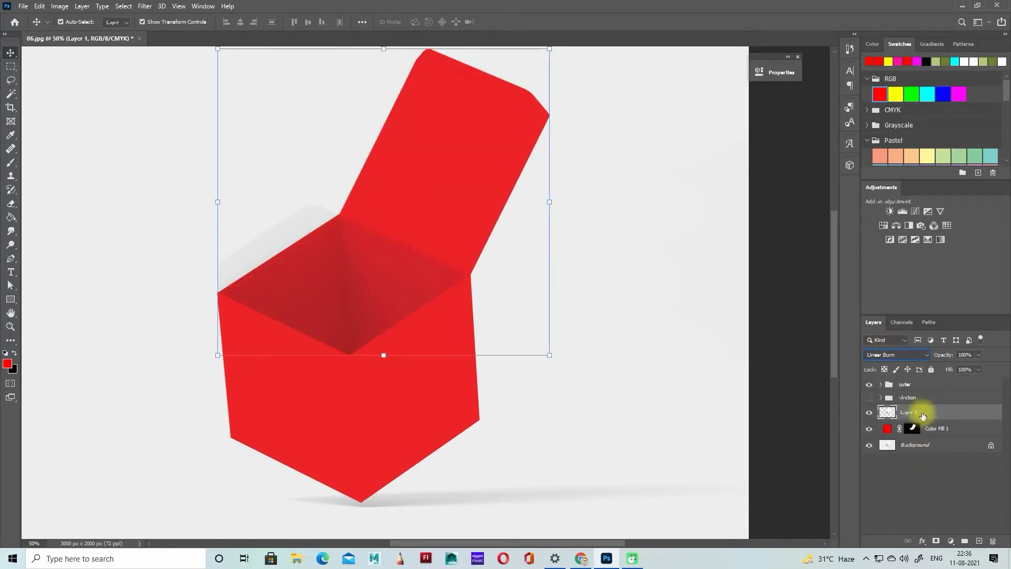
Duplicate Layer 1 and darken the copy using Levels with black input 118 and midtone 0.37
key("ctrl+j")
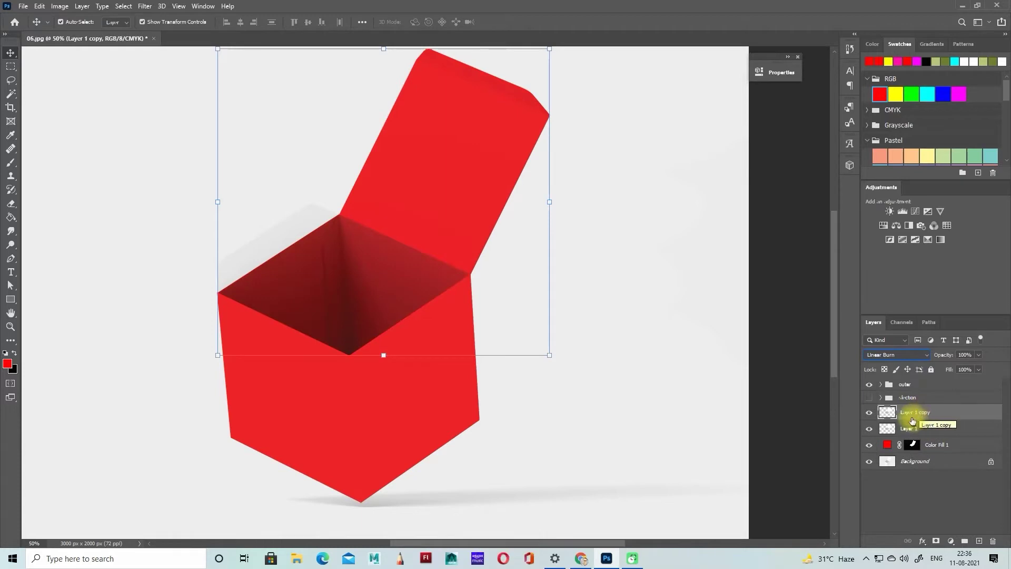
left_click(67, 5)
mouse_move(79, 33)
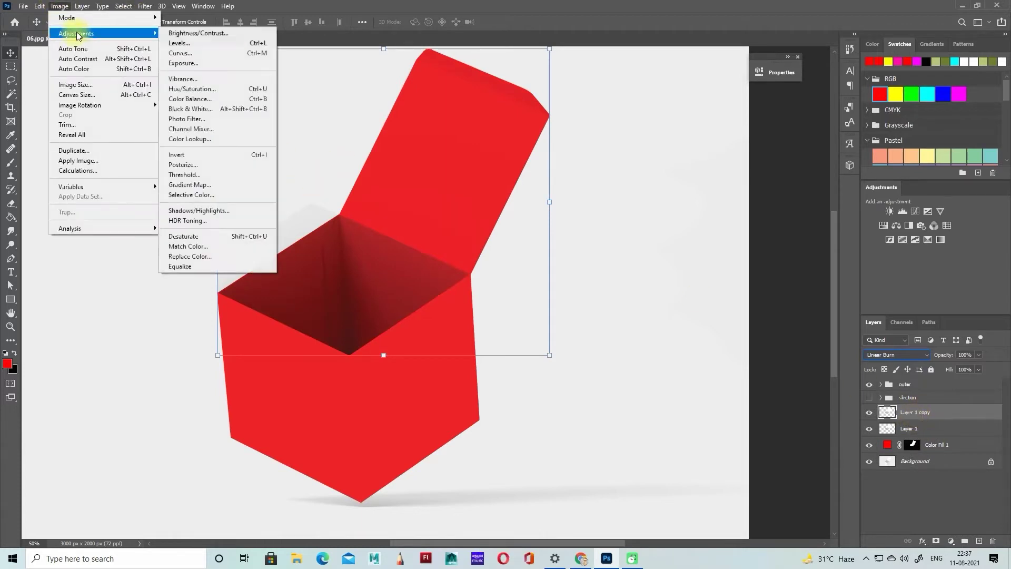
left_click(181, 44)
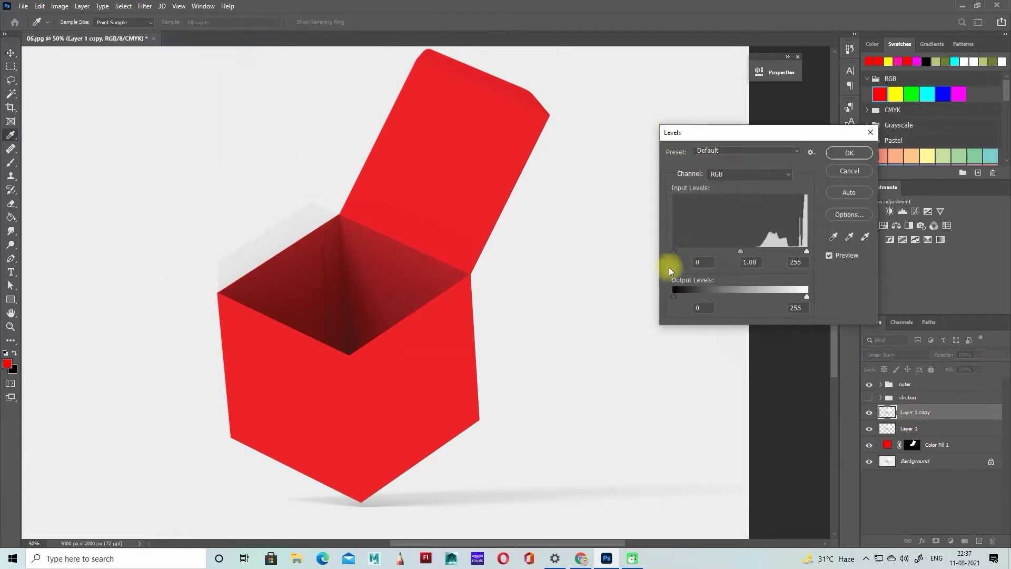
left_click_drag(682, 249, 782, 250)
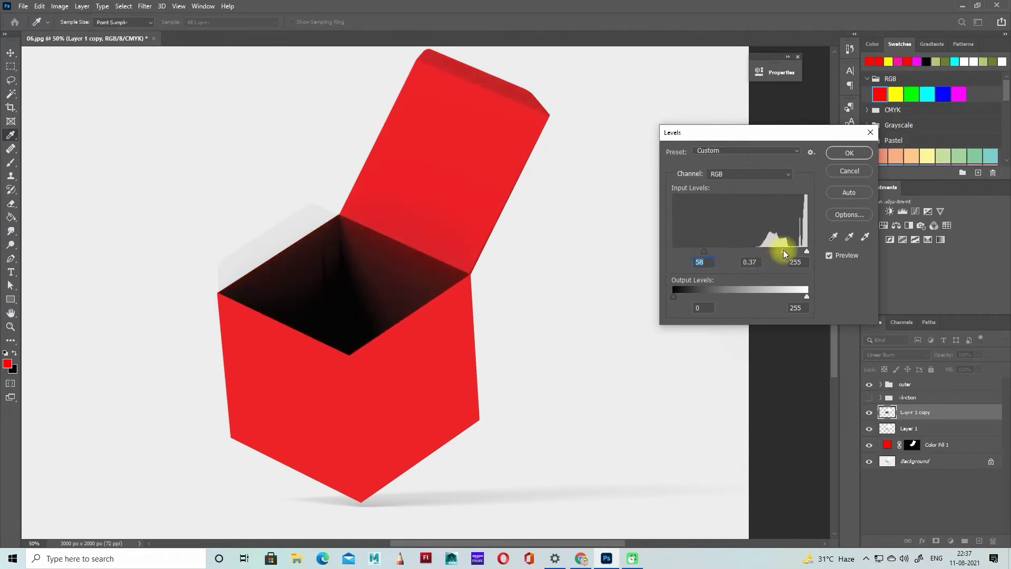
left_click_drag(694, 248, 735, 249)
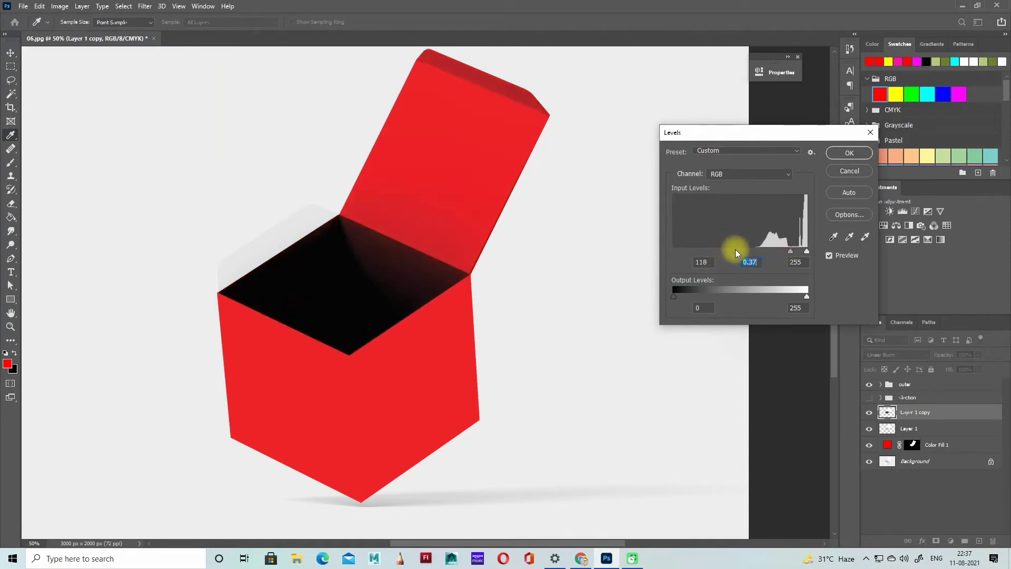
left_click(850, 153)
Set Layer 1 copy's blend mode to Linear Dodge (Add) and its fill to 50%
left_click(896, 354)
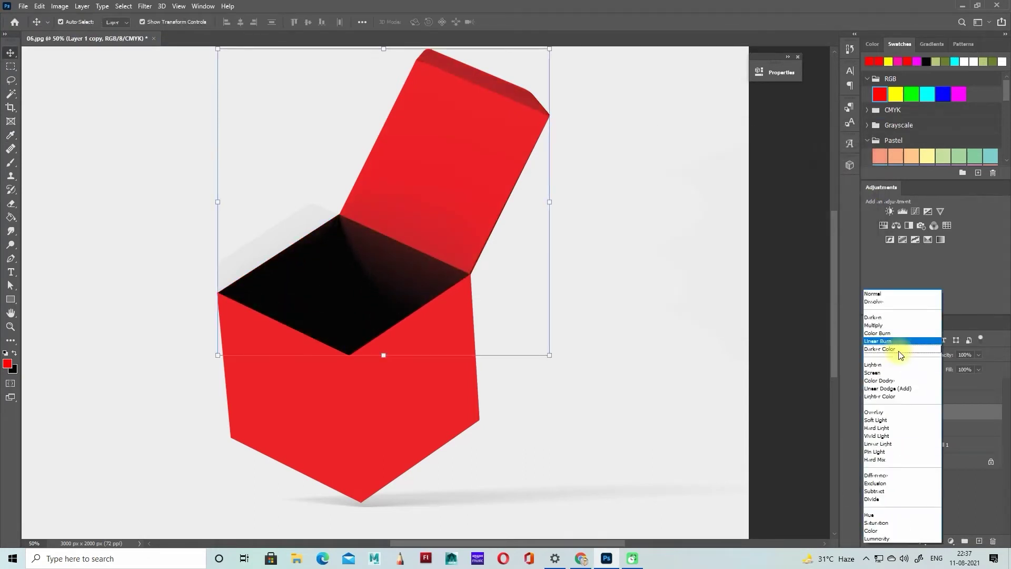
left_click(888, 388)
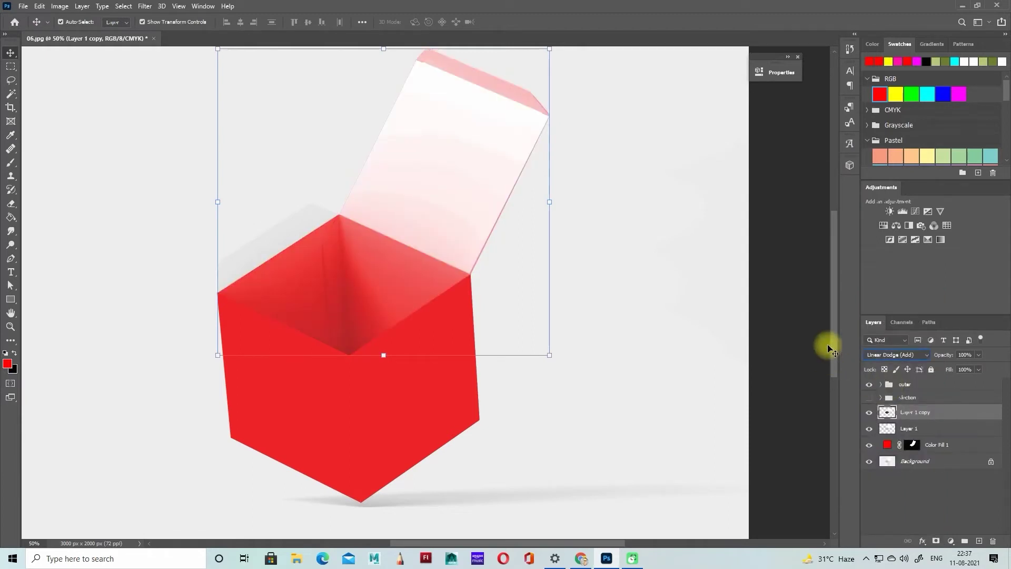
left_click_drag(973, 370, 917, 370)
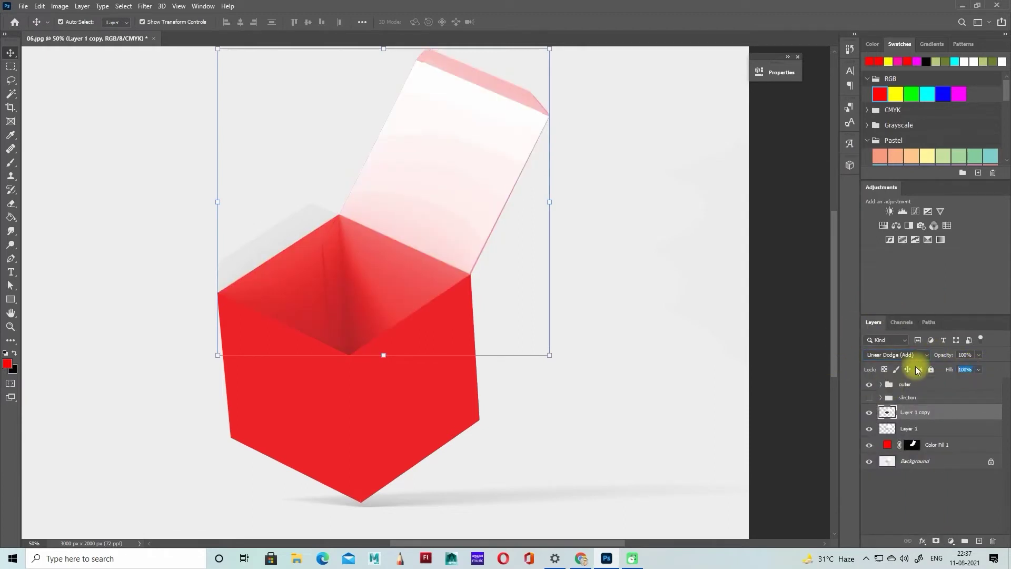
type("50")
key("Return")
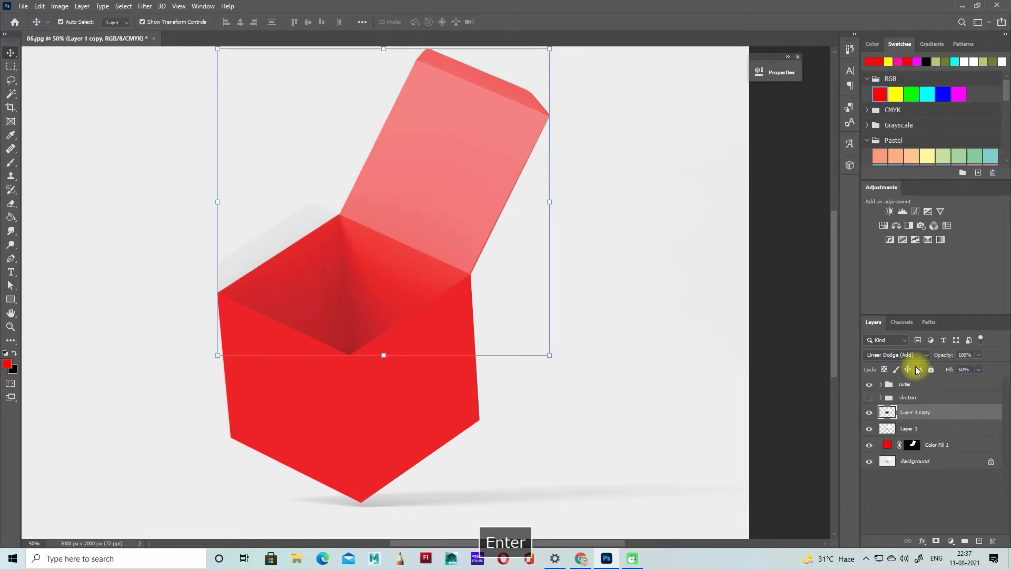
Duplicate Layer 1 again, place the duplicate above Layer 1 copy and set its blend mode to Screen
left_click(919, 431)
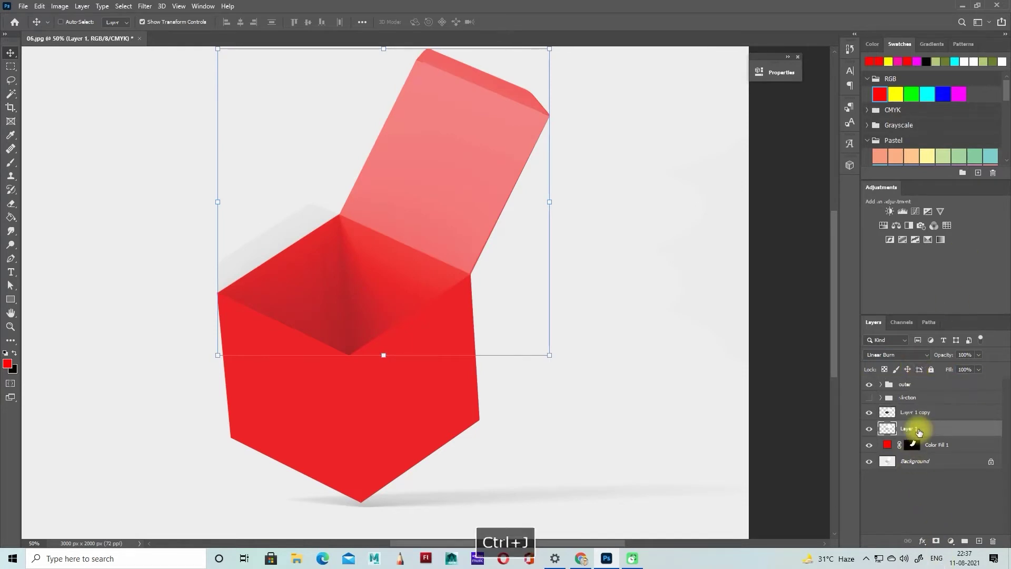
key("ctrl+j")
left_click(912, 354)
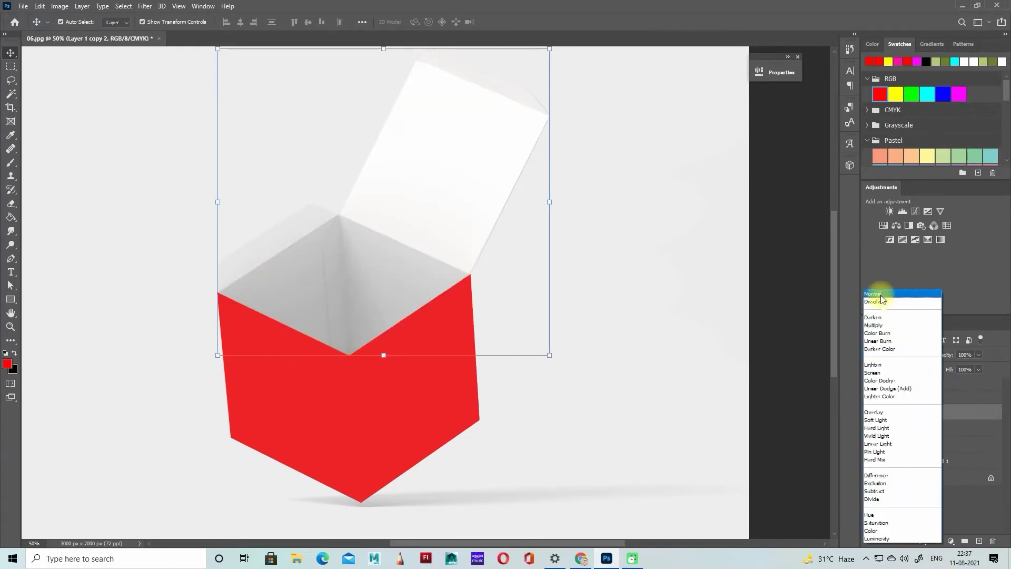
left_click(895, 375)
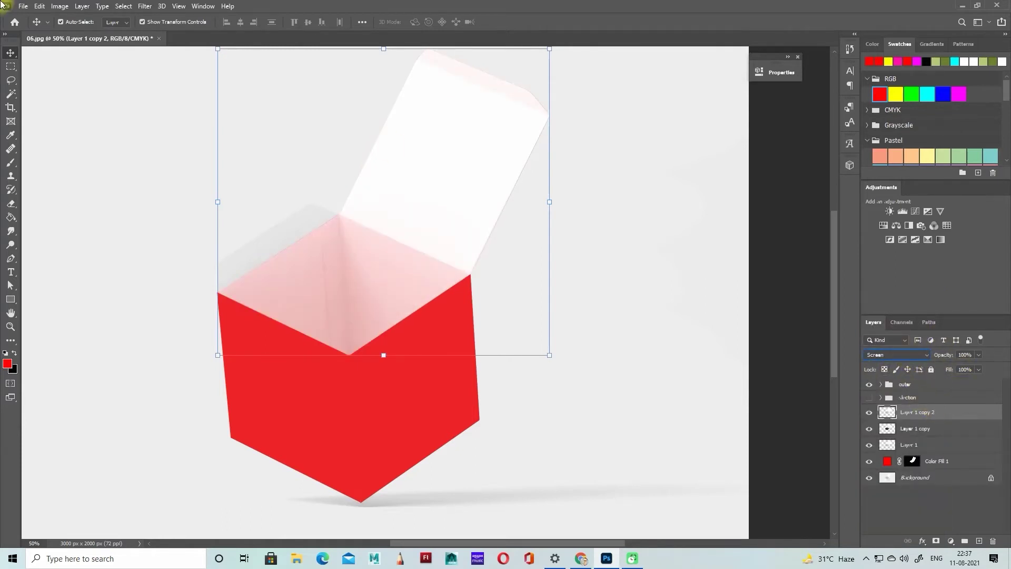
Darken Layer 1 copy 2 with a Levels adjustment and set its fill to 50%
left_click(60, 5)
mouse_move(71, 33)
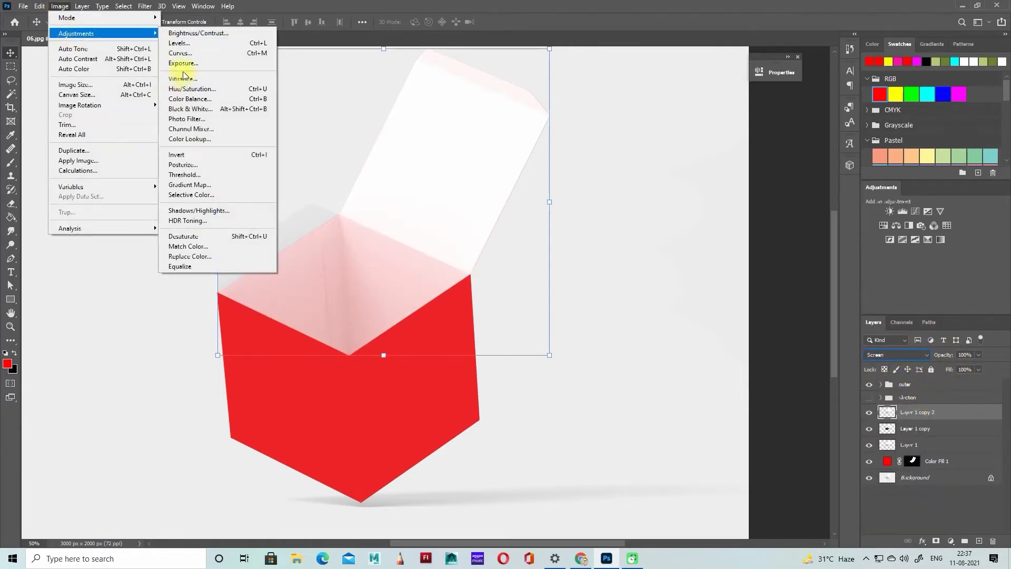
left_click(180, 43)
mouse_move(741, 252)
left_mouse_down()
mouse_move(773, 251)
mouse_move(729, 250)
left_mouse_up()
left_click(857, 154)
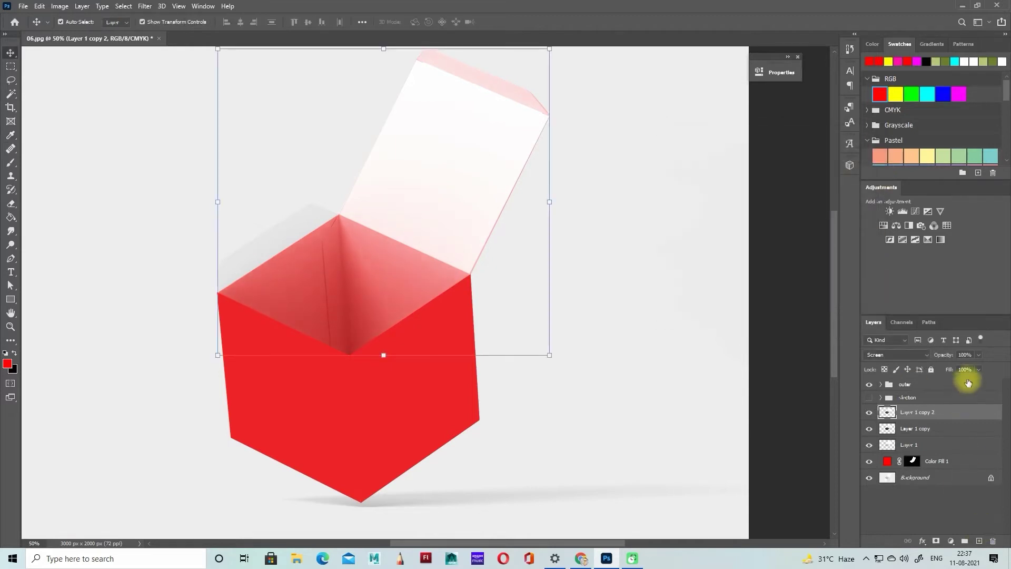
left_click_drag(971, 370, 856, 358)
type("50")
key("Return")
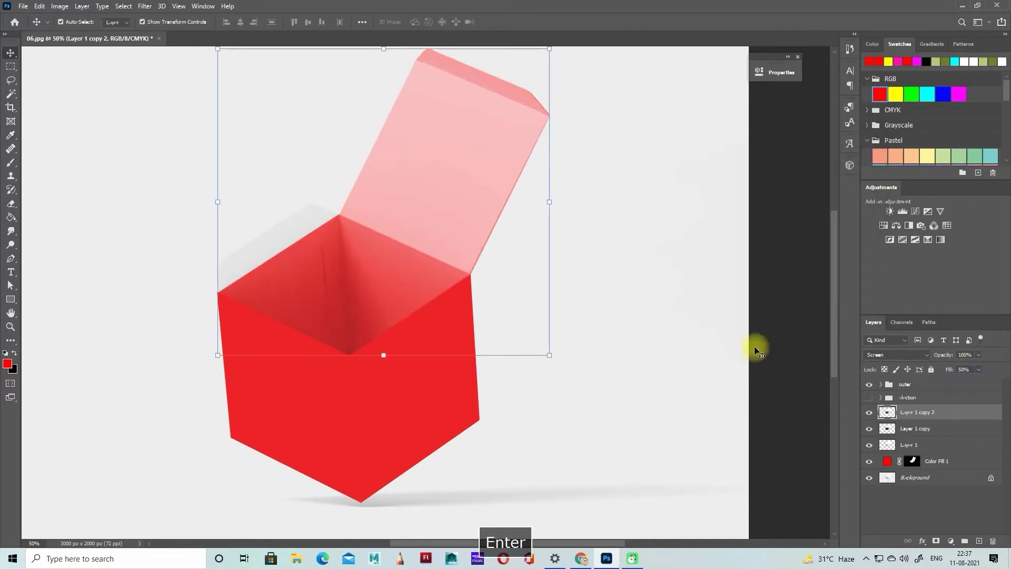
Group Layer 1 and its two copies and name the group FX
scroll(757, 350, "down", 1)
left_click(931, 464, "shift")
left_click(948, 448)
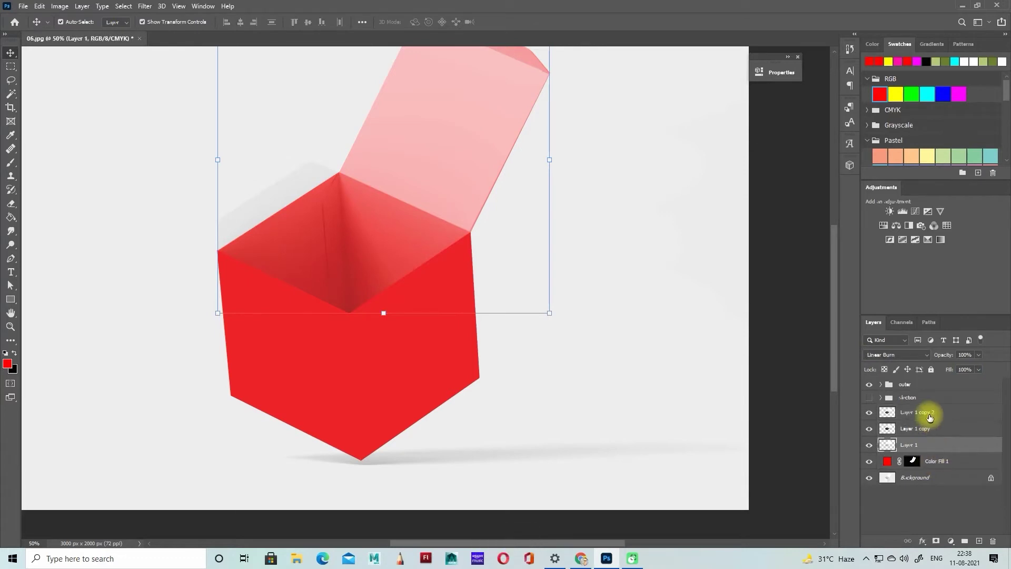
left_click(930, 416, "shift")
key("ctrl+g")
double_click(907, 411)
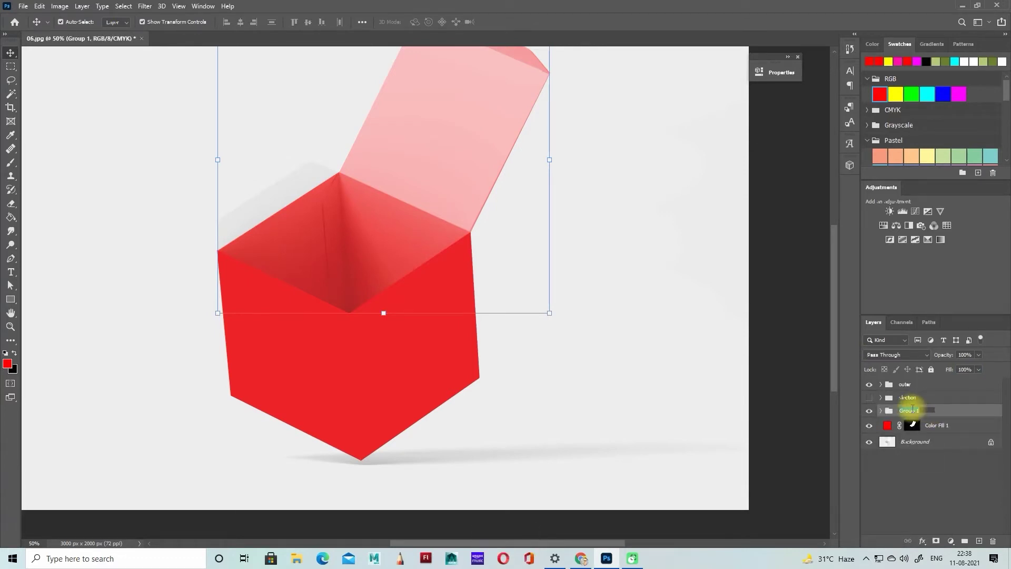
type("FV")
key("BackSpace")
type("X")
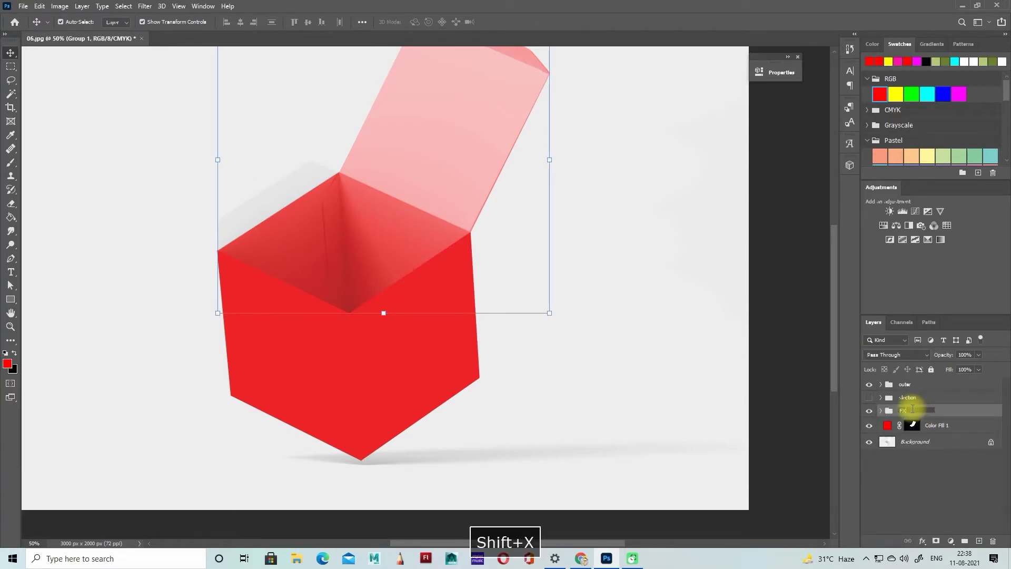
Rename the Color Fill 1 layer as Inside
double_click(945, 425)
key("BackSpace")
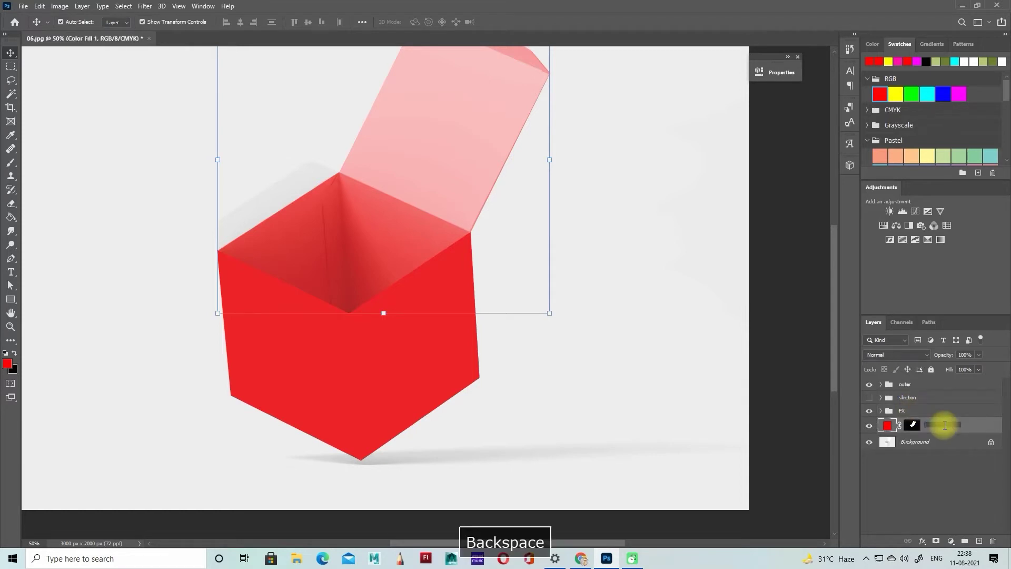
type("Inside")
key("Return")
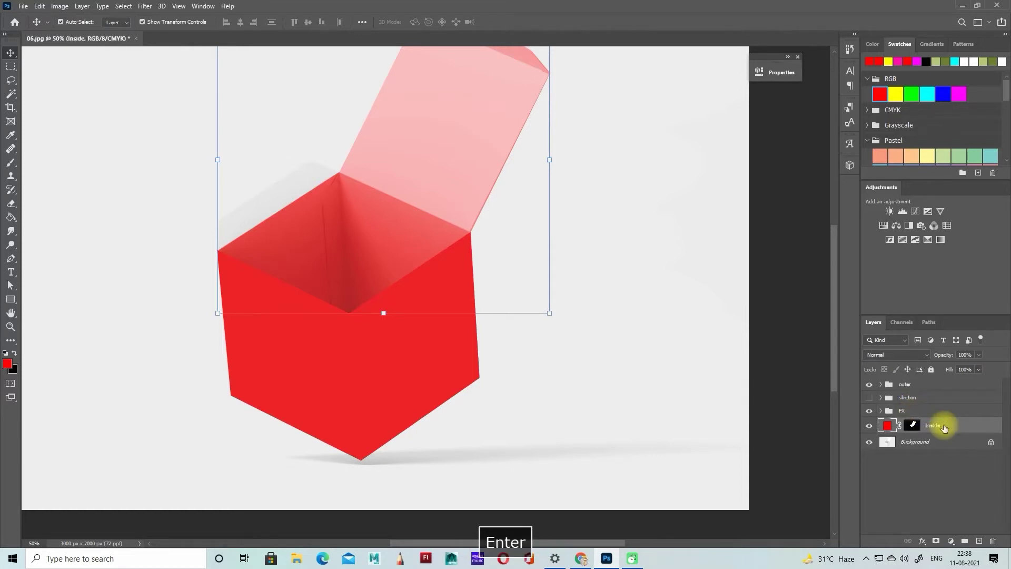
Group the Inside fill layer with the FX group and name the new group part1
left_click(932, 415, "shift")
key("ctrl+g")
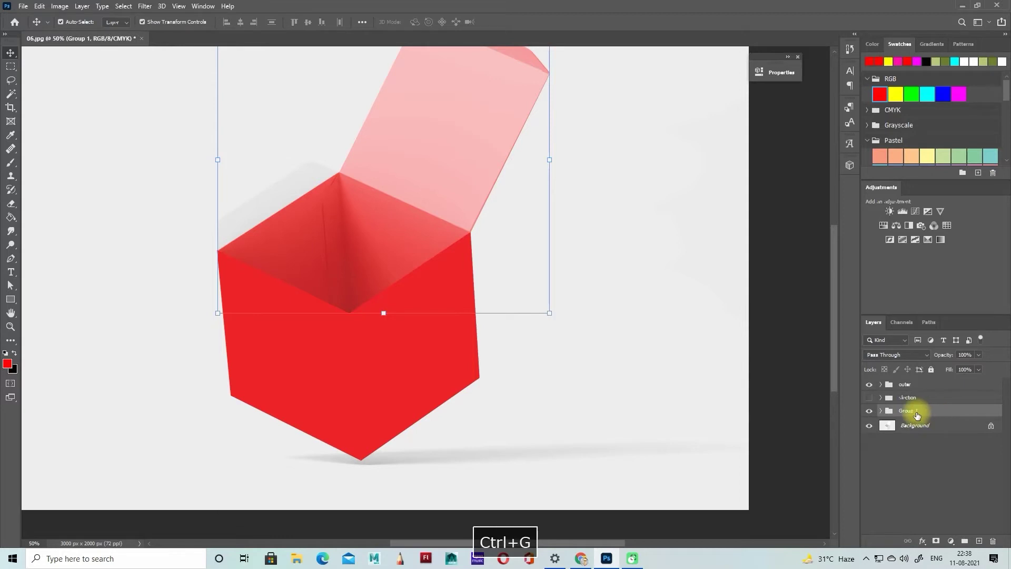
double_click(917, 413)
key("BackSpace")
type("part")
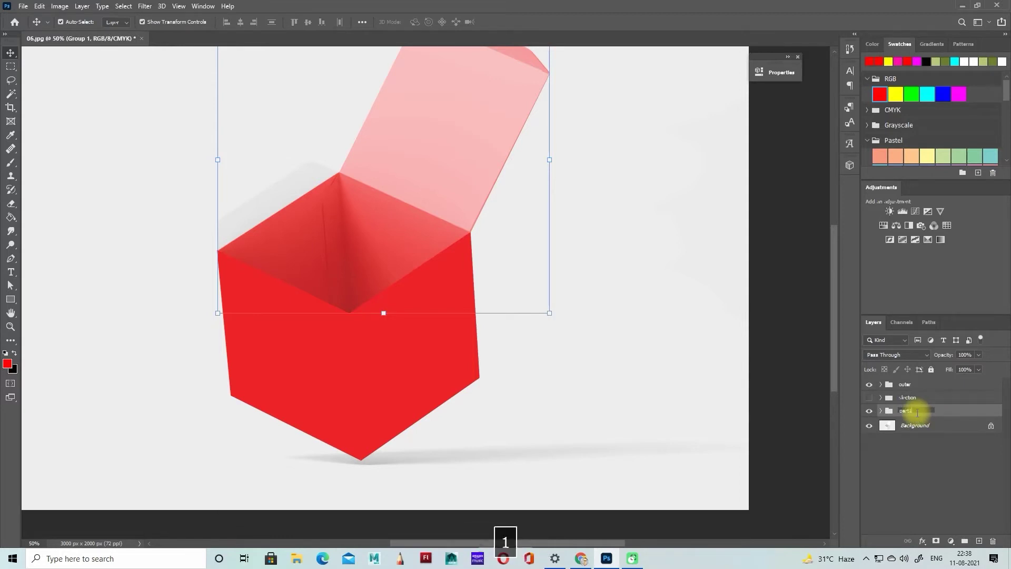
type("1")
key("Return")
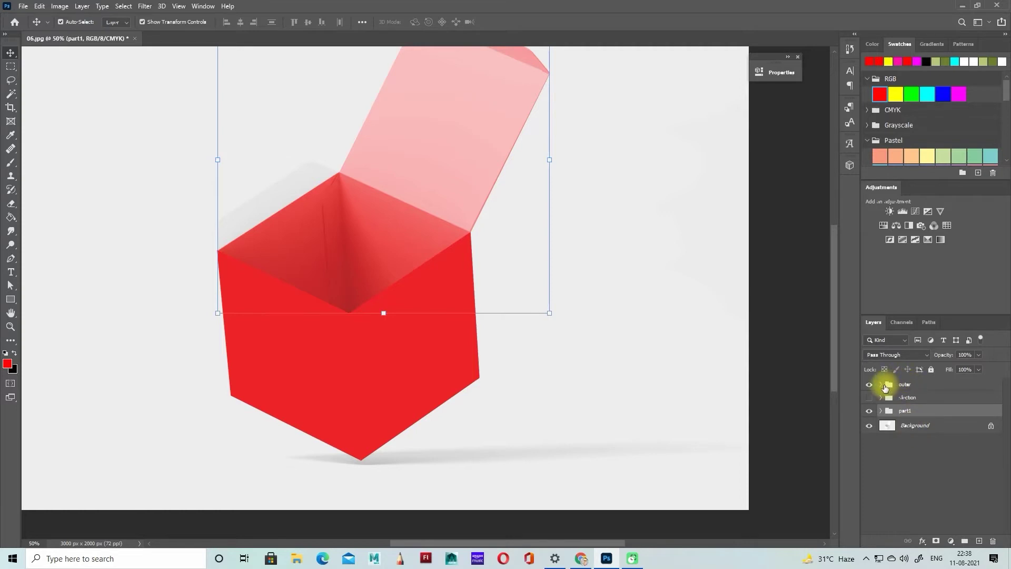
Move the slection group above the outer group and expand it to show its shape layers
left_click_drag(917, 402, 900, 378)
key("ctrl+z")
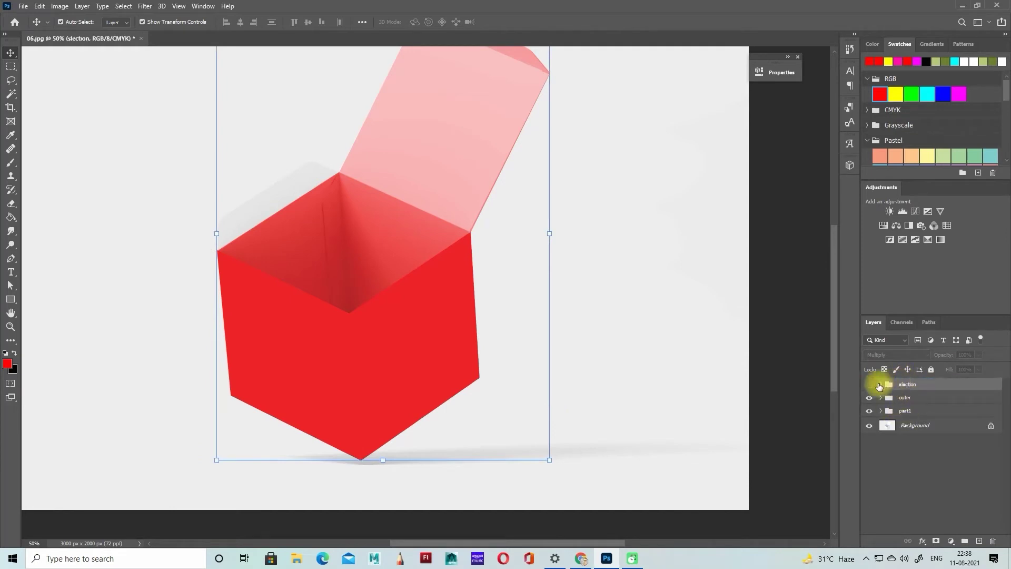
left_click(880, 385)
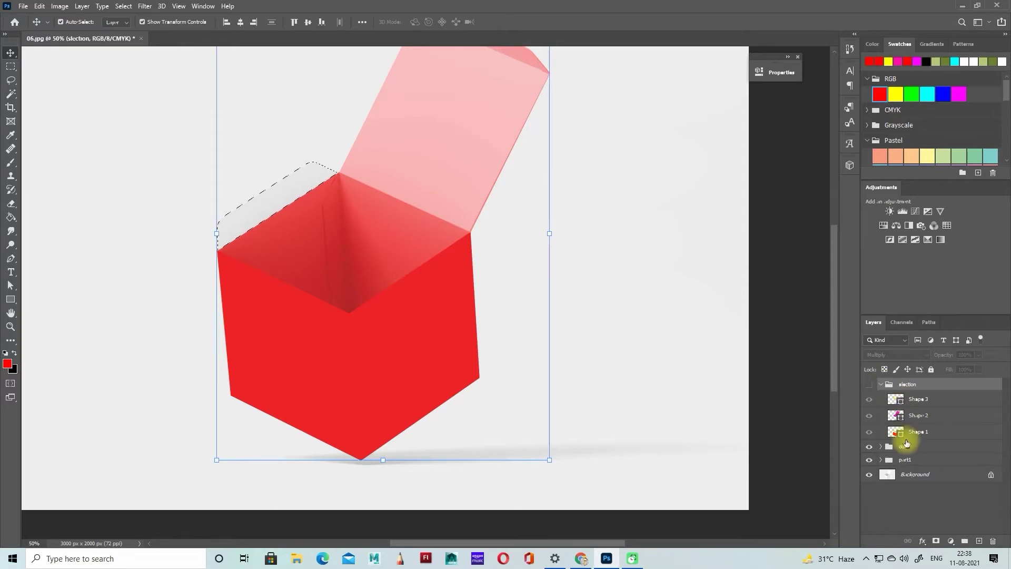
Copy the Background photo area within the Shape 3 side-flap outline onto a new layer directly above the Background
left_click(915, 475)
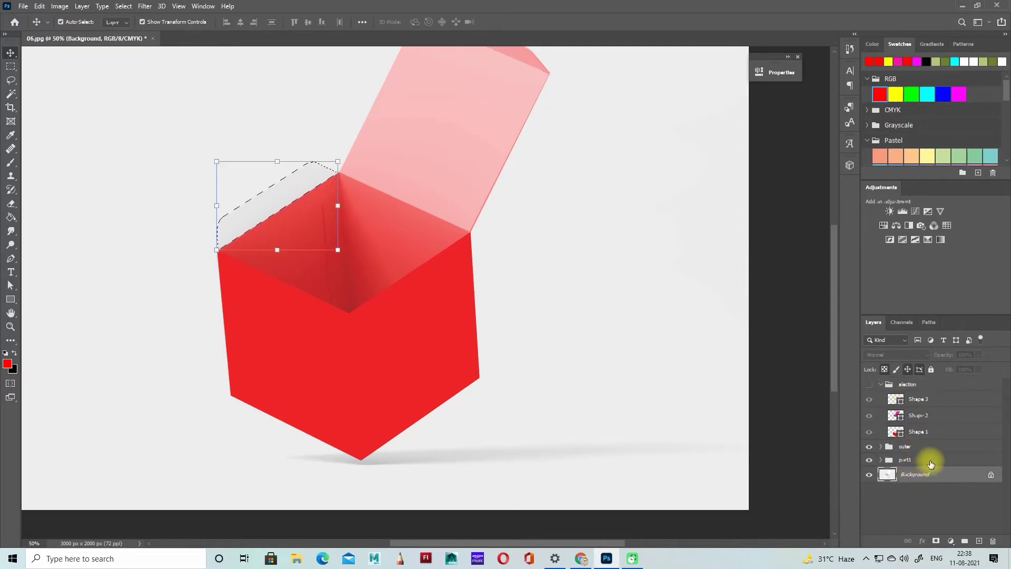
key("ctrl+c")
key("ctrl+v")
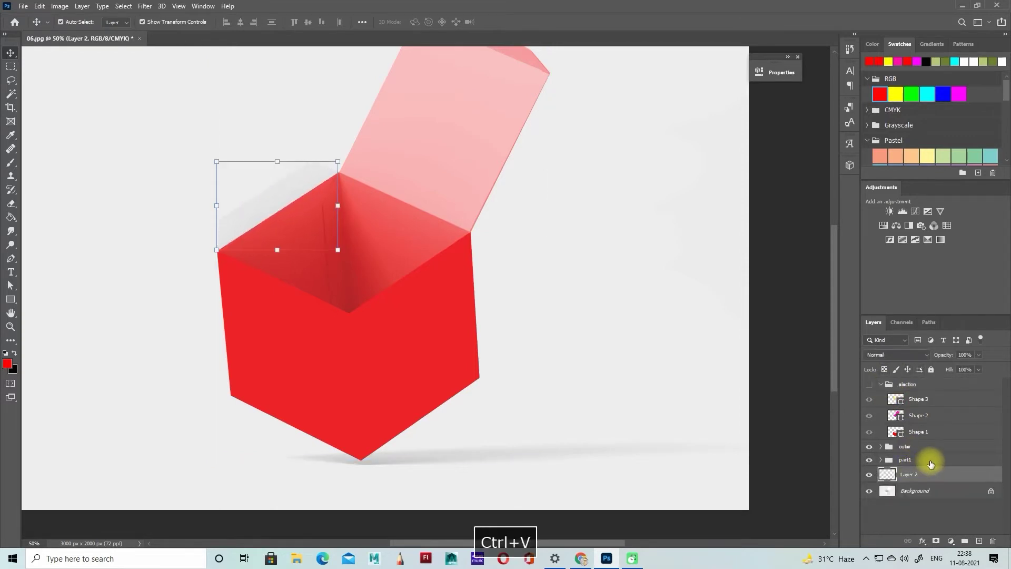
Add a red (ff0000) Solid Color fill layer beneath Layer 2, masked to the side flap
left_click(891, 475, "ctrl")
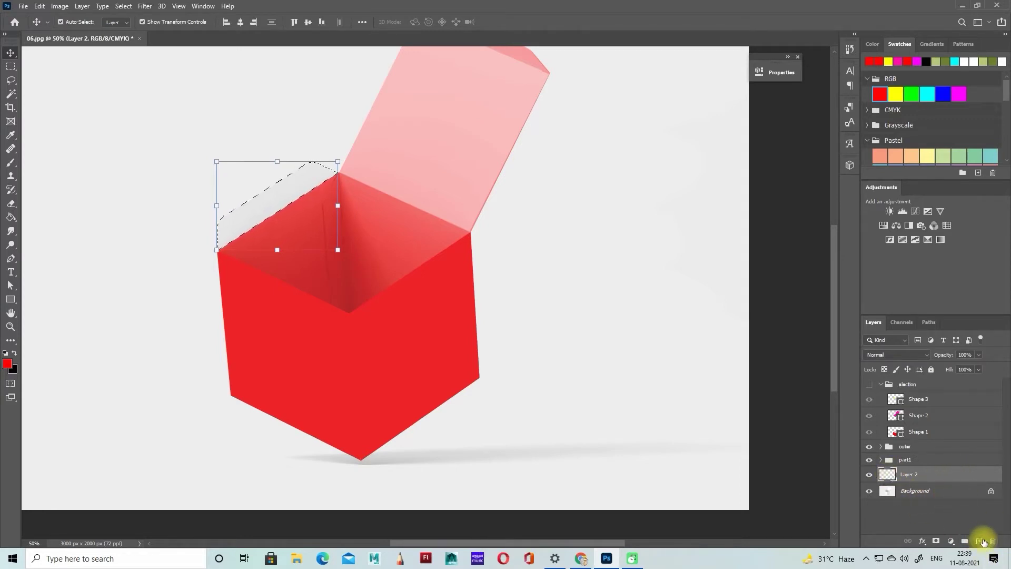
left_click(916, 490)
left_click(950, 541)
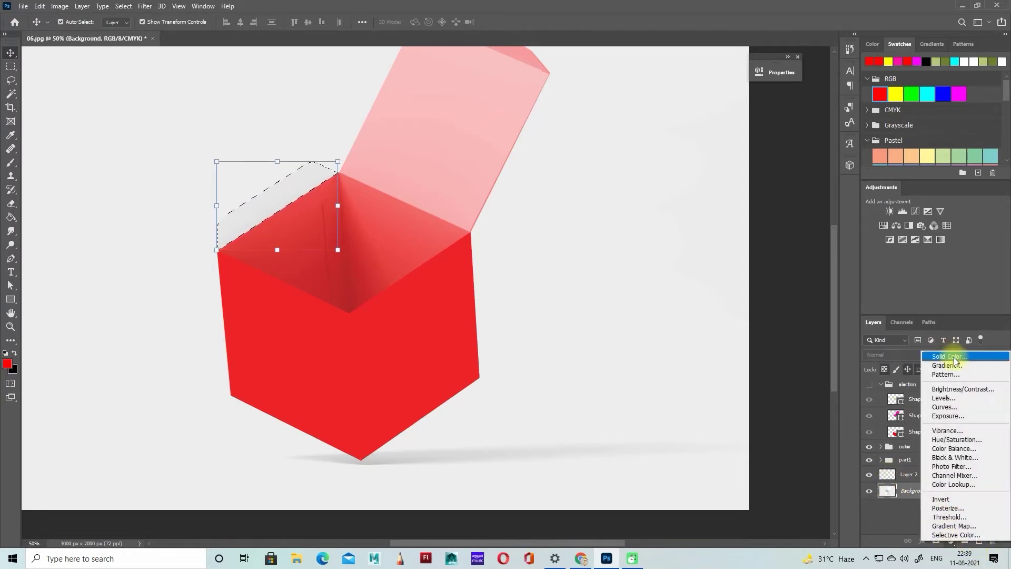
left_click(948, 357)
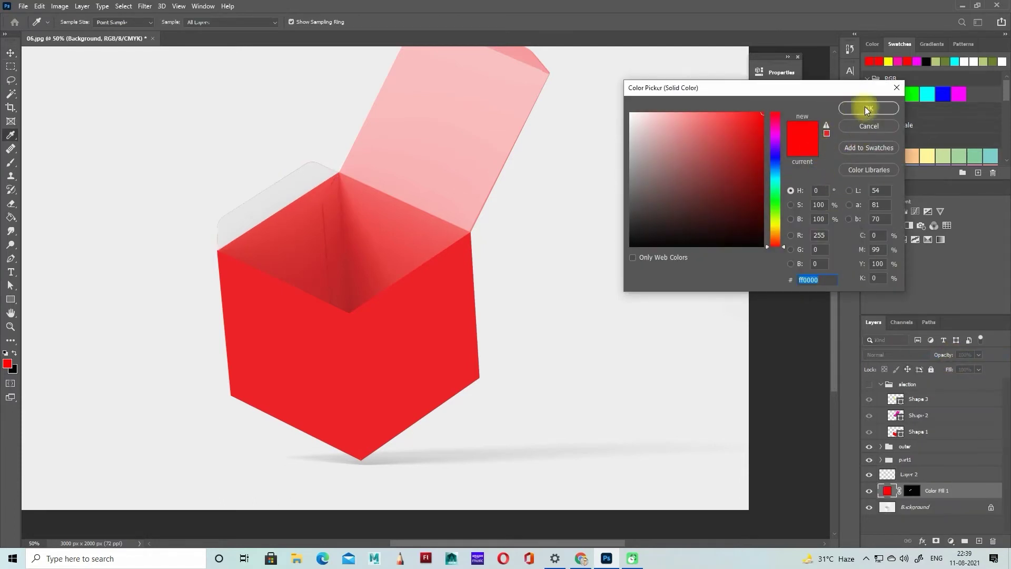
left_click(867, 110)
Set the blend mode of Layer 2 to Linear Burn
left_click(915, 475)
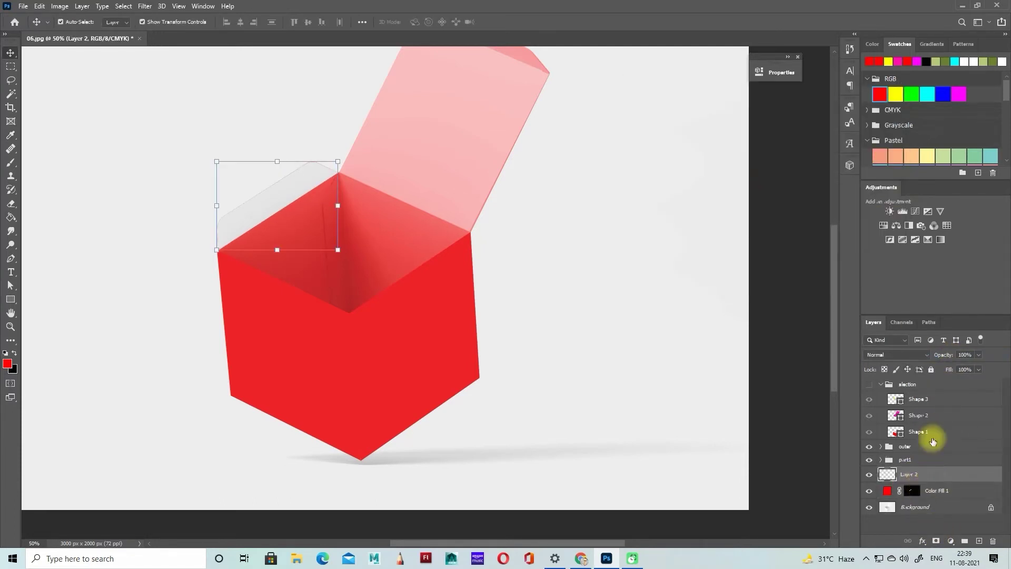
left_click(896, 354)
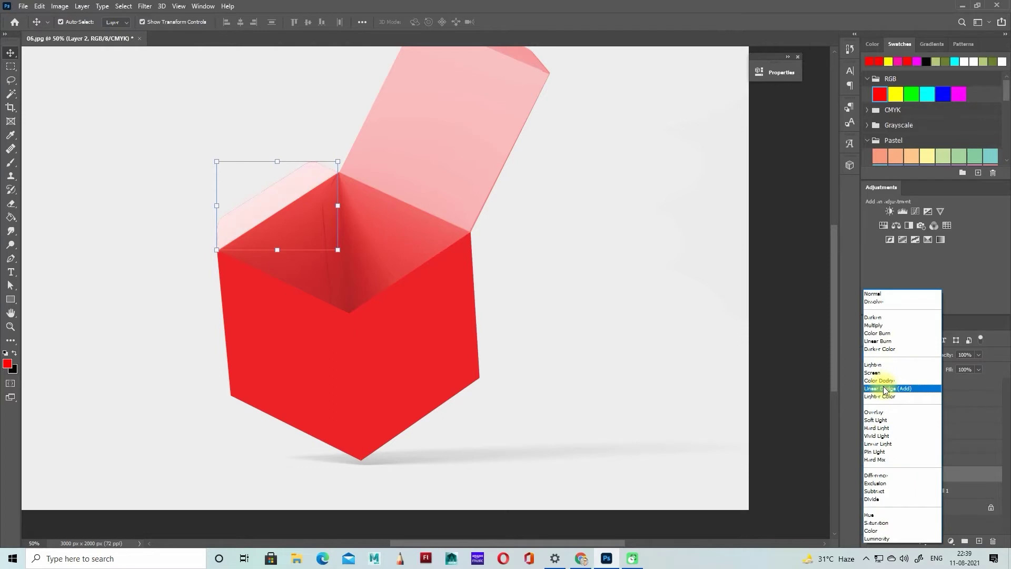
left_click(877, 341)
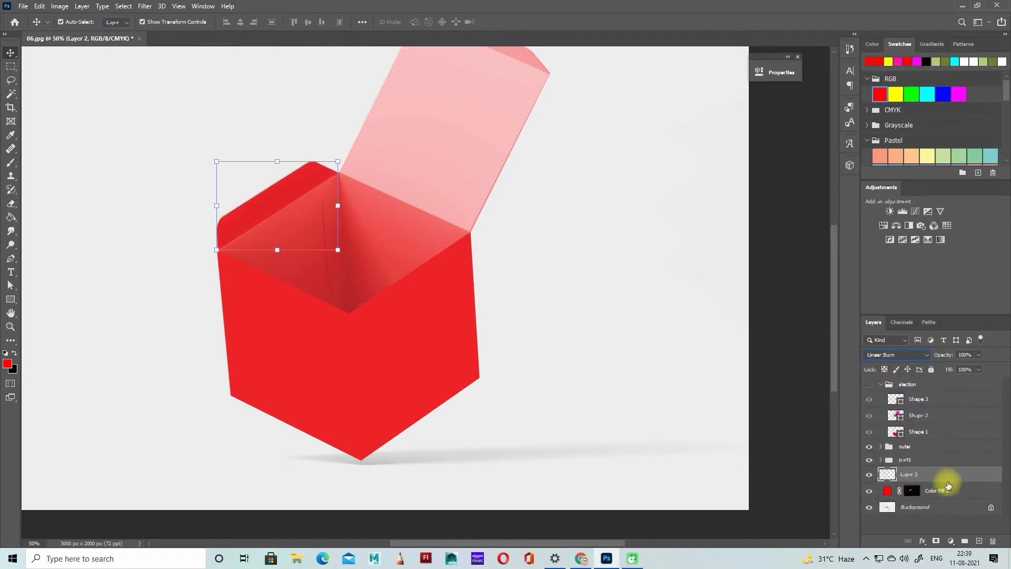
Duplicate Layer 2, set the duplicate's blend mode to Linear Dodge (Add) and its fill to 50%
key("ctrl+j")
left_click(895, 354)
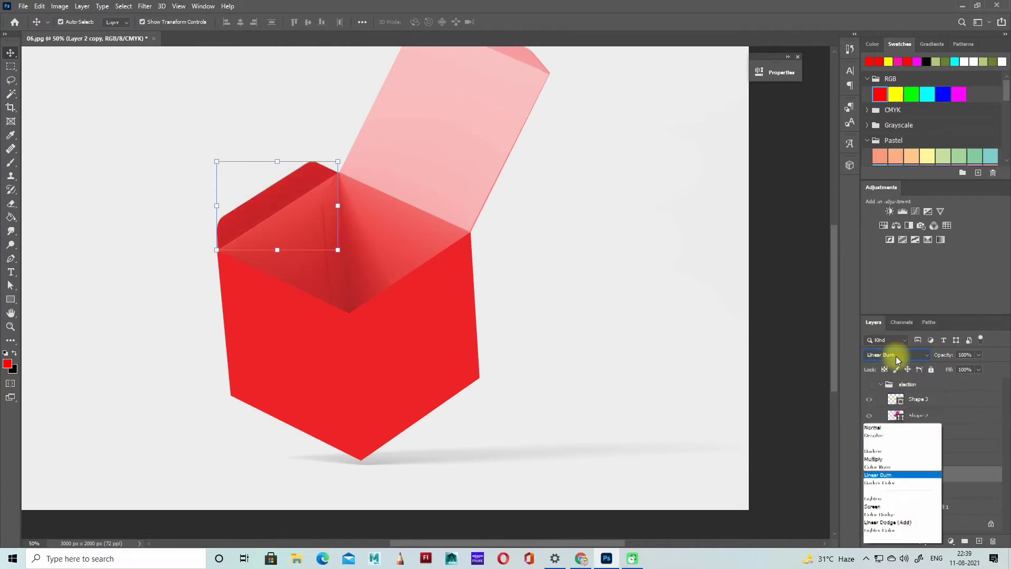
left_click(888, 388)
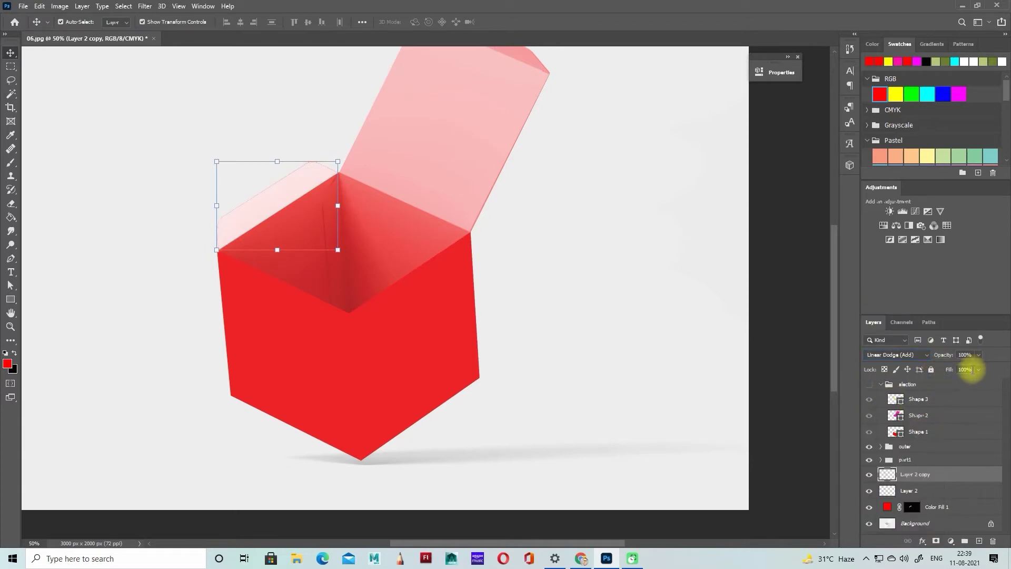
type("50")
key("Return")
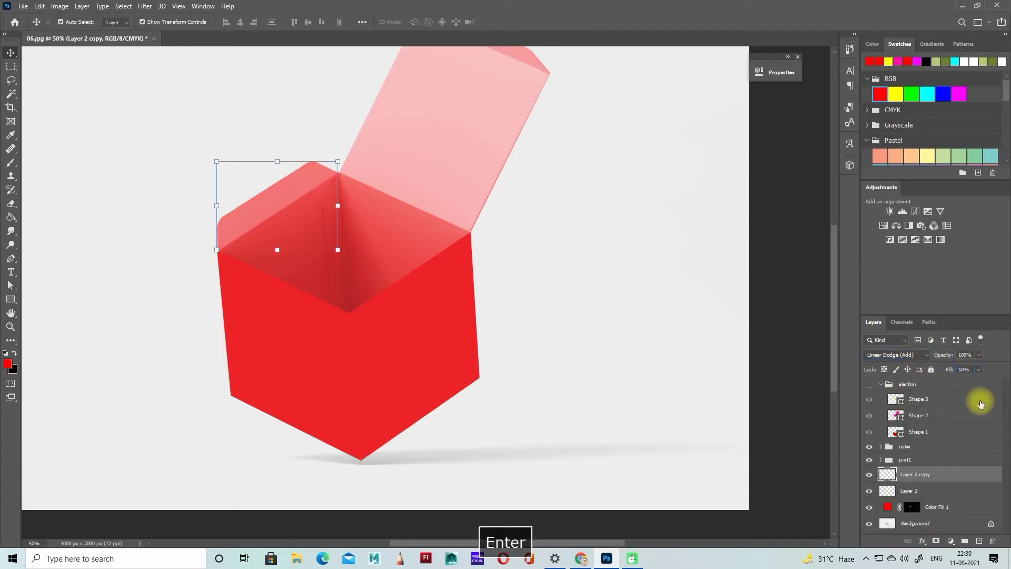
Darken Layer 2 copy with a Levels adjustment, using a black input level of 141 and midtones of 0.62
left_click(59, 5)
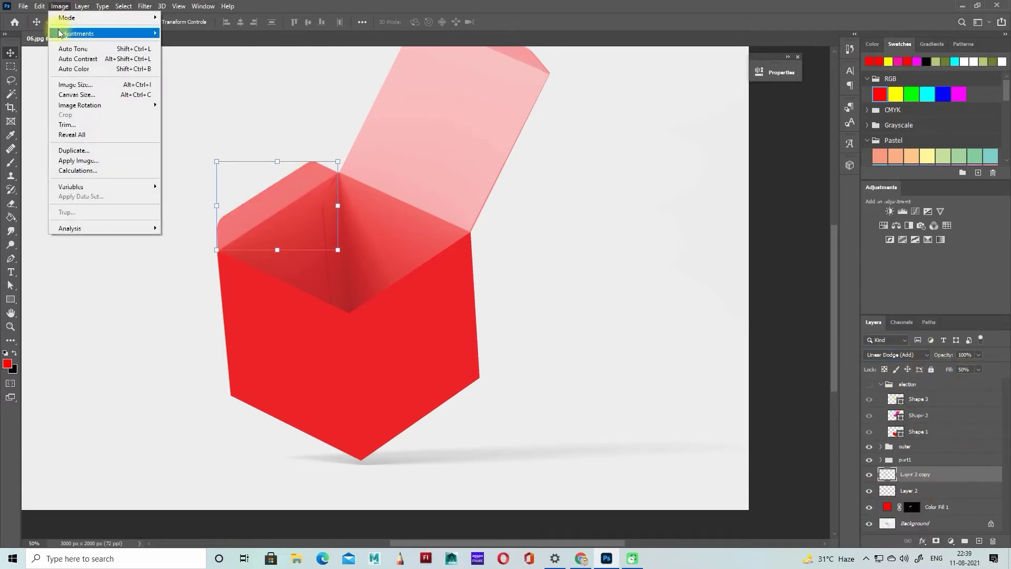
mouse_move(84, 33)
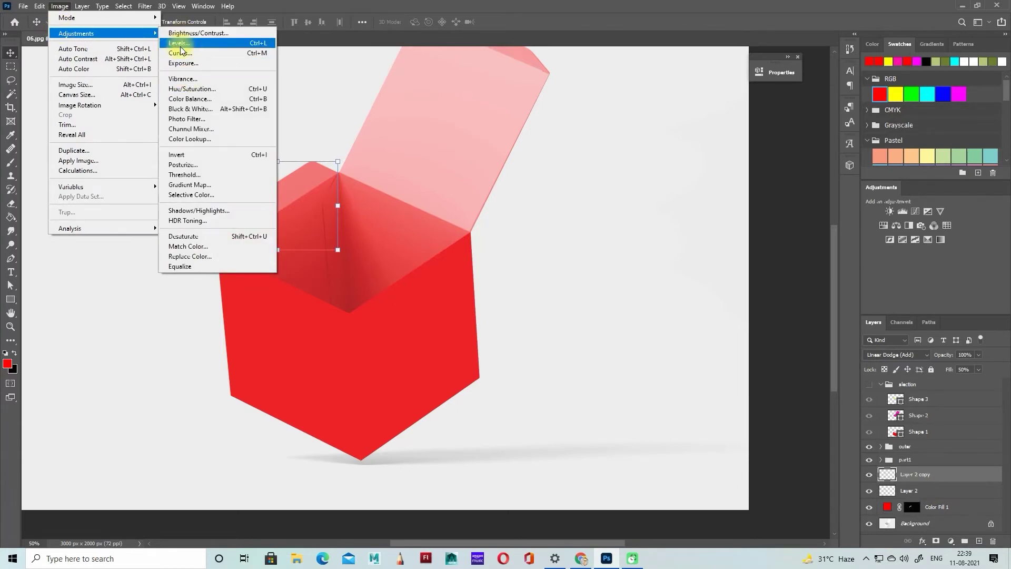
left_click(186, 48)
left_click_drag(674, 251, 786, 252)
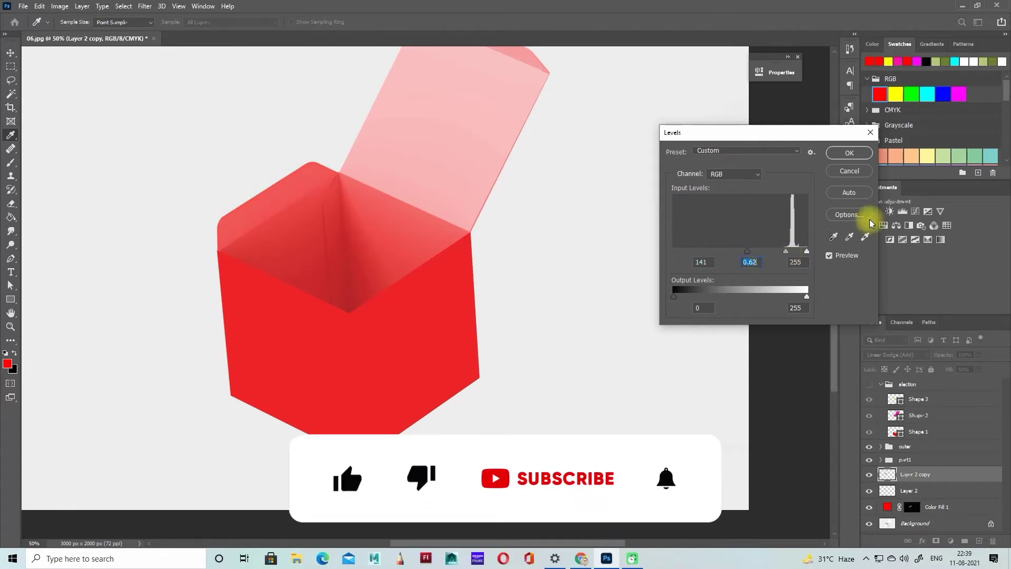
left_click(849, 152)
key("v")
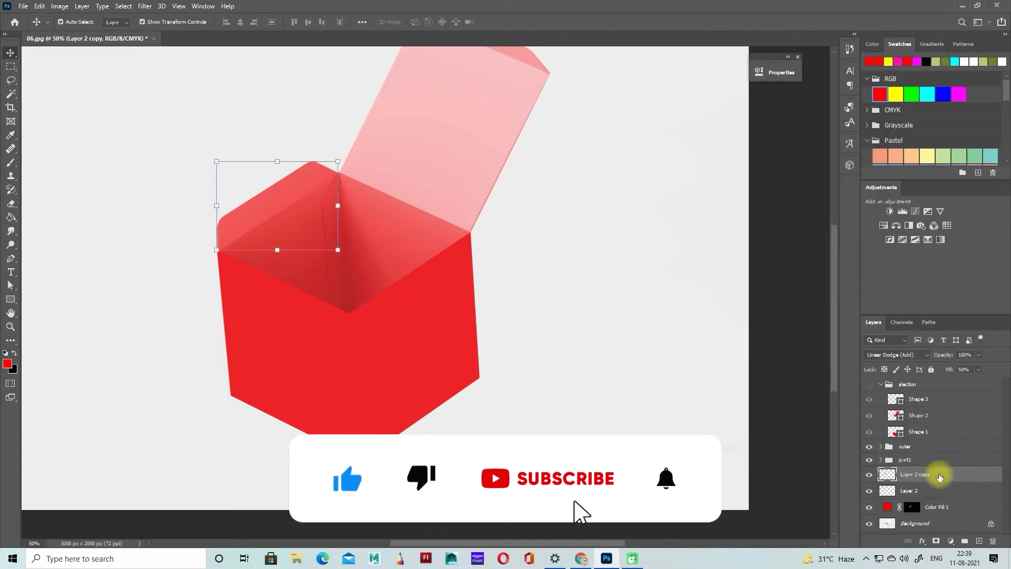
Duplicate Layer 2 again, place the duplicate above Layer 2 copy and set its blend mode to Screen
left_click(919, 490)
key("ctrl+j")
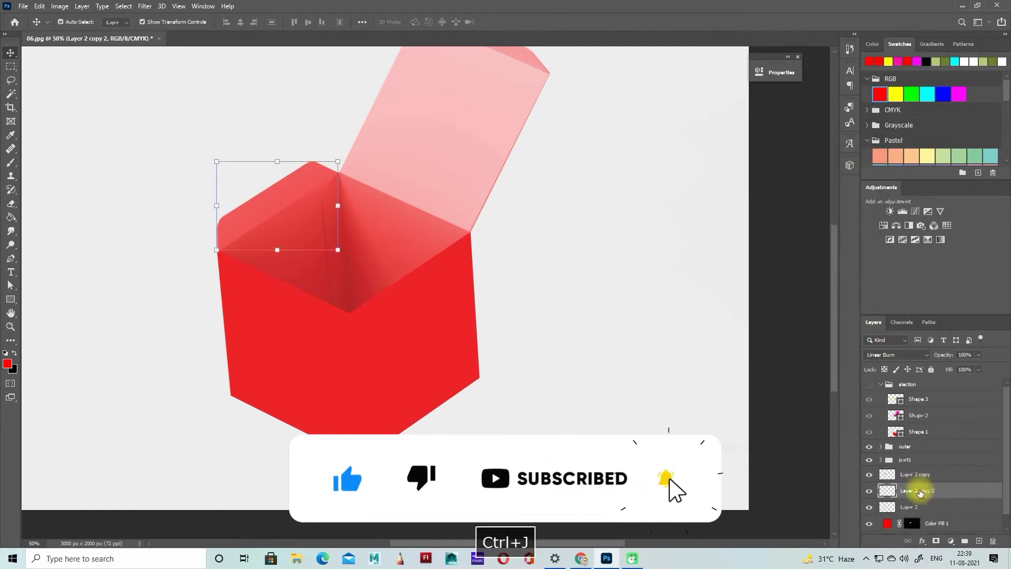
left_click(897, 354)
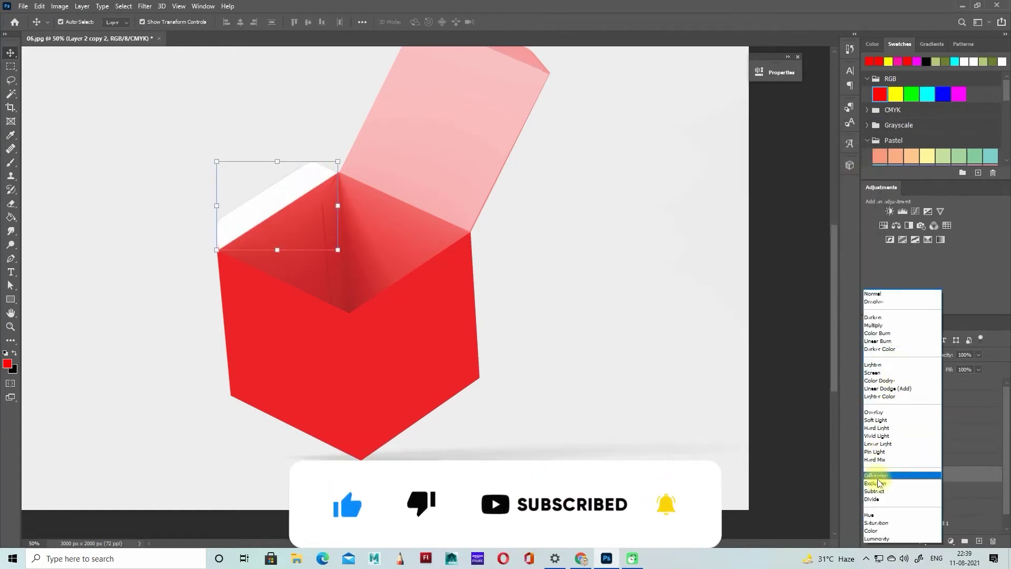
left_click(882, 375)
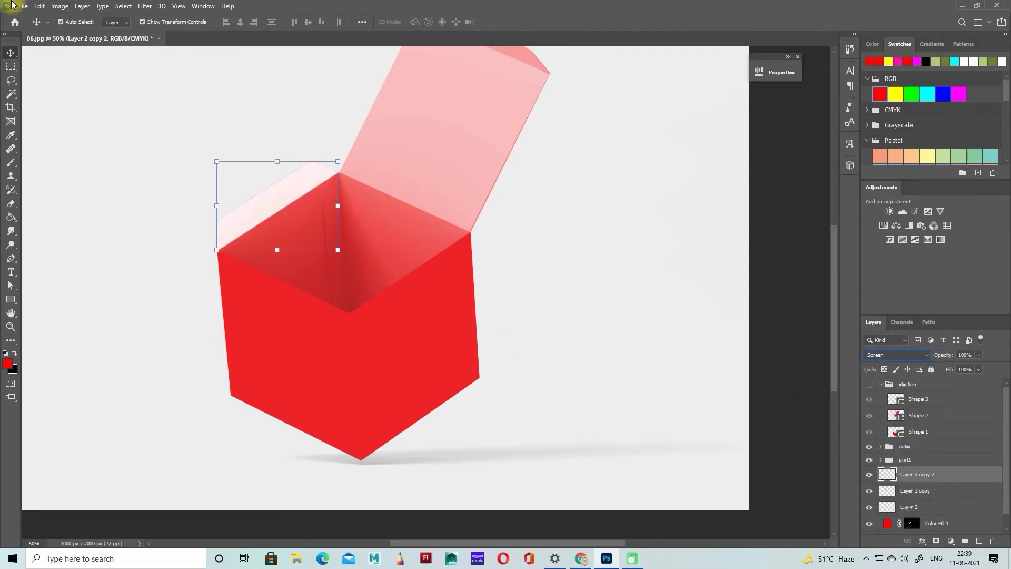
Darken Layer 2 copy 2 with Levels at about 186 black input and 0.46 midtones, and set its fill to 50%
left_click(65, 9)
mouse_move(77, 35)
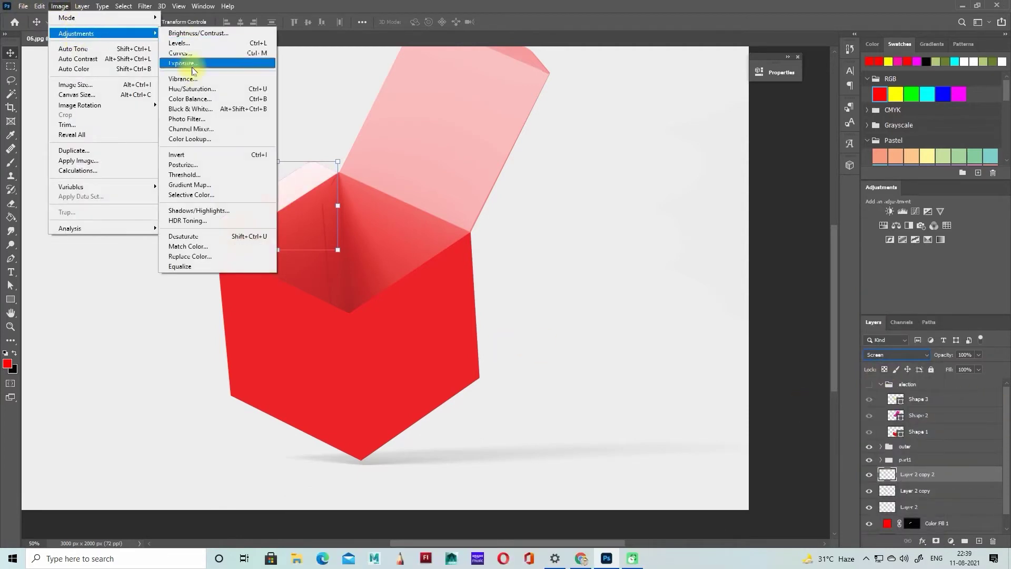
left_click(179, 43)
left_click_drag(738, 252, 766, 250)
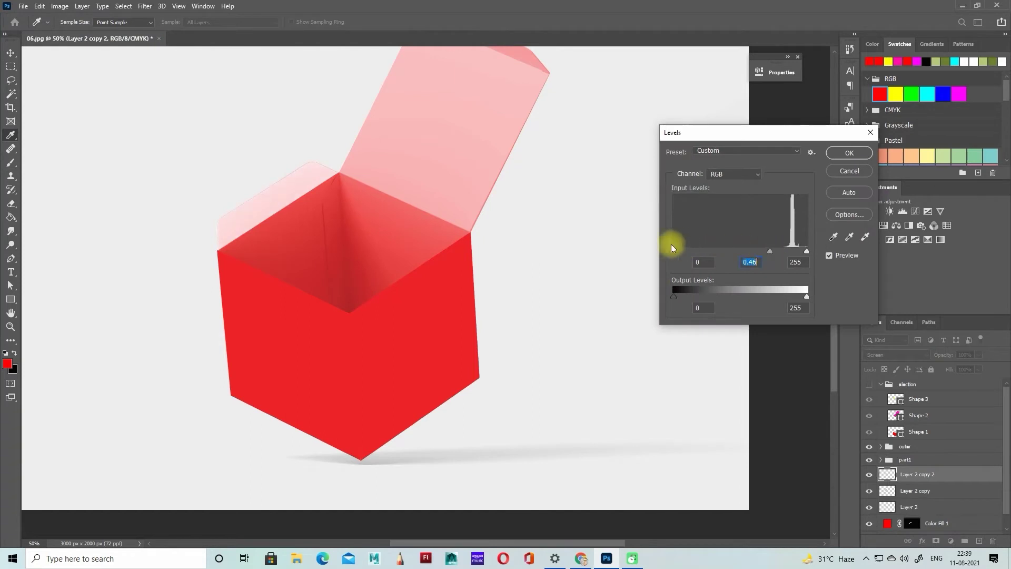
left_click_drag(673, 252, 773, 252)
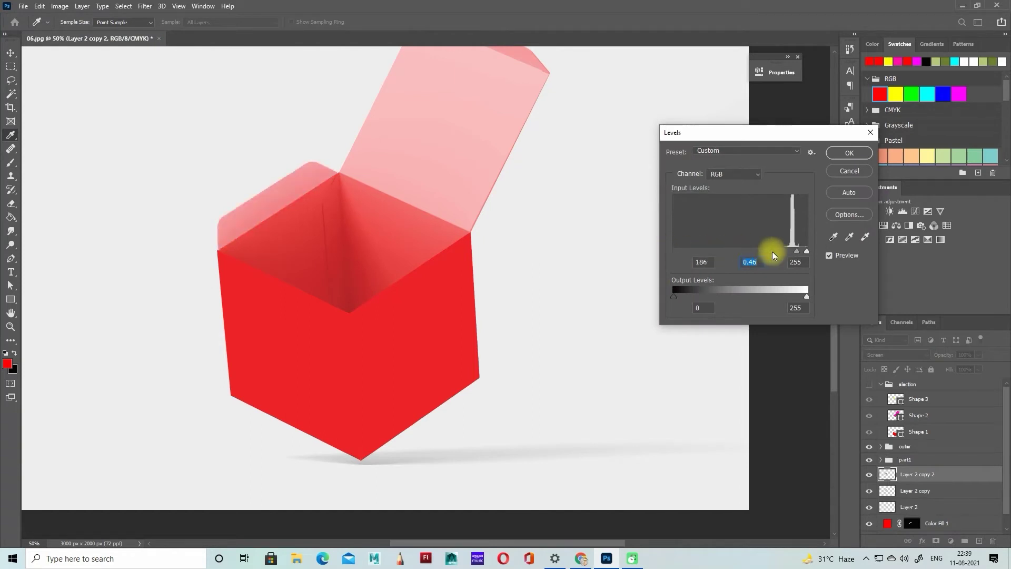
left_click(849, 152)
type("50")
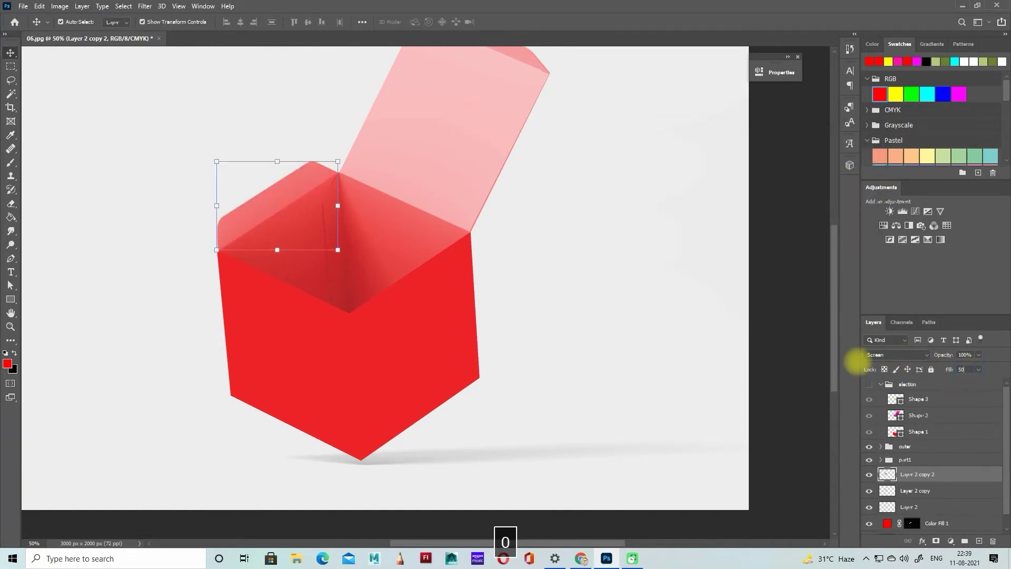
key("Return")
Group Layer 2 and its two copies and name the group FX
scroll(927, 474, "down", 1)
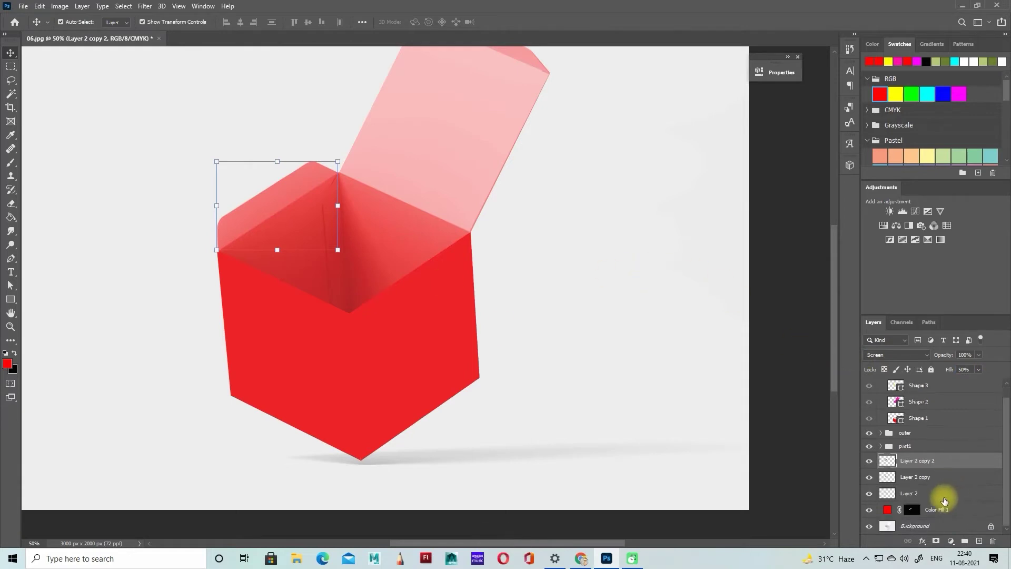
left_click(926, 493)
left_click(929, 465, "shift")
key("ctrl+h")
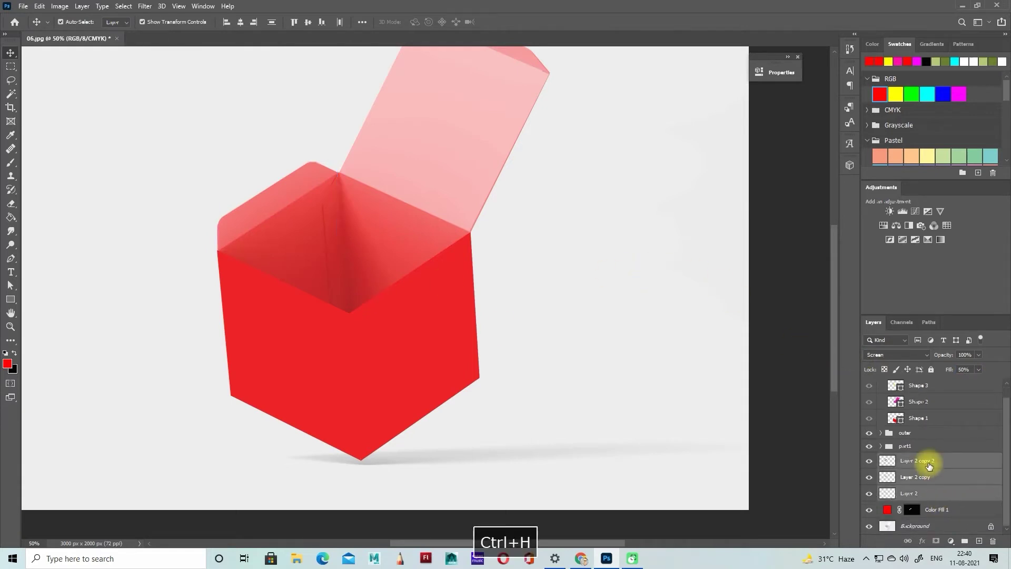
key("ctrl+g")
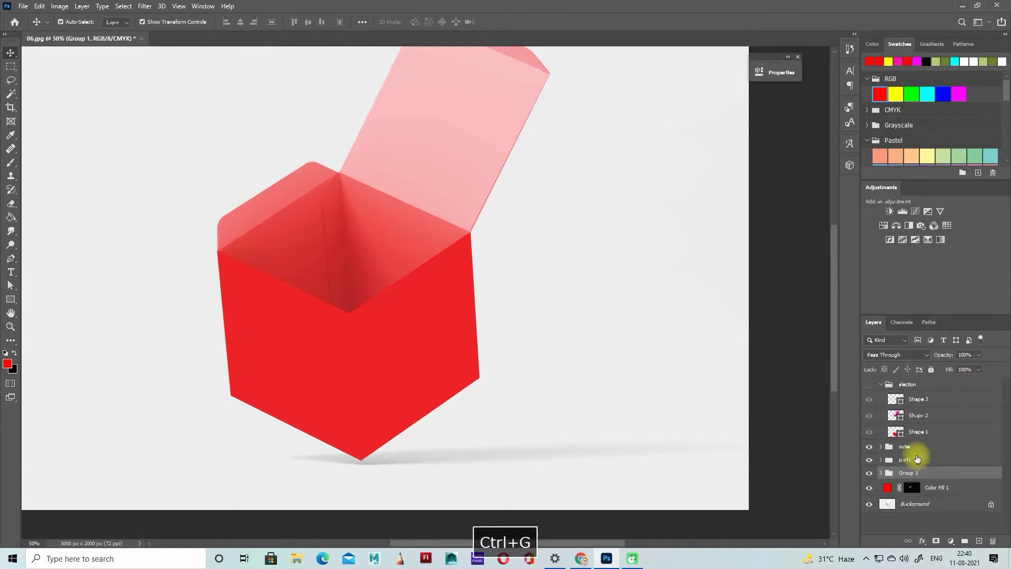
double_click(913, 472)
key("BackSpace")
type("F")
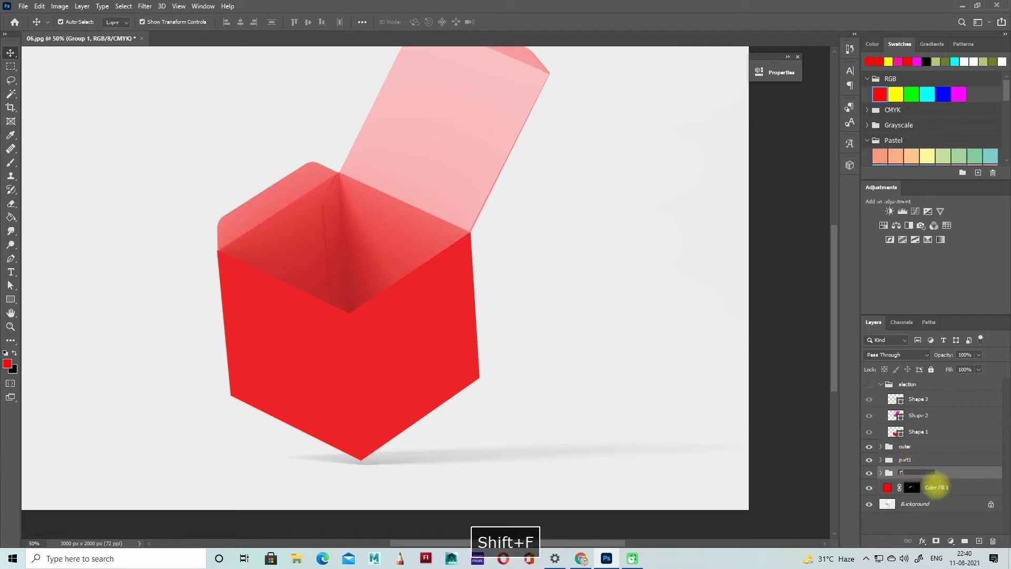
type("X")
key("Return")
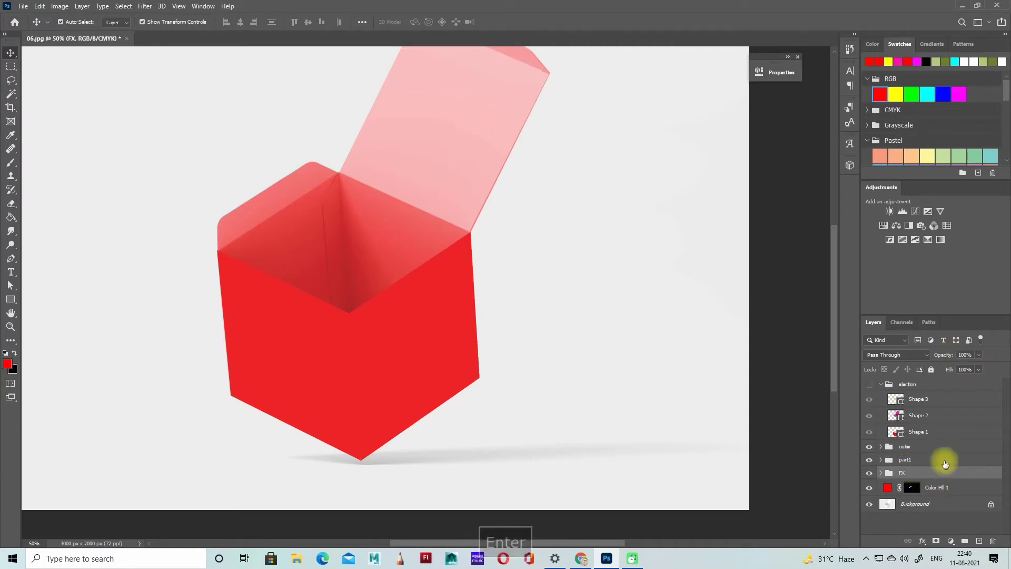
Group the side flap's FX group with Color Fill 1 and rename the new group as Part
left_click(935, 489, "shift")
key("ctrl+g")
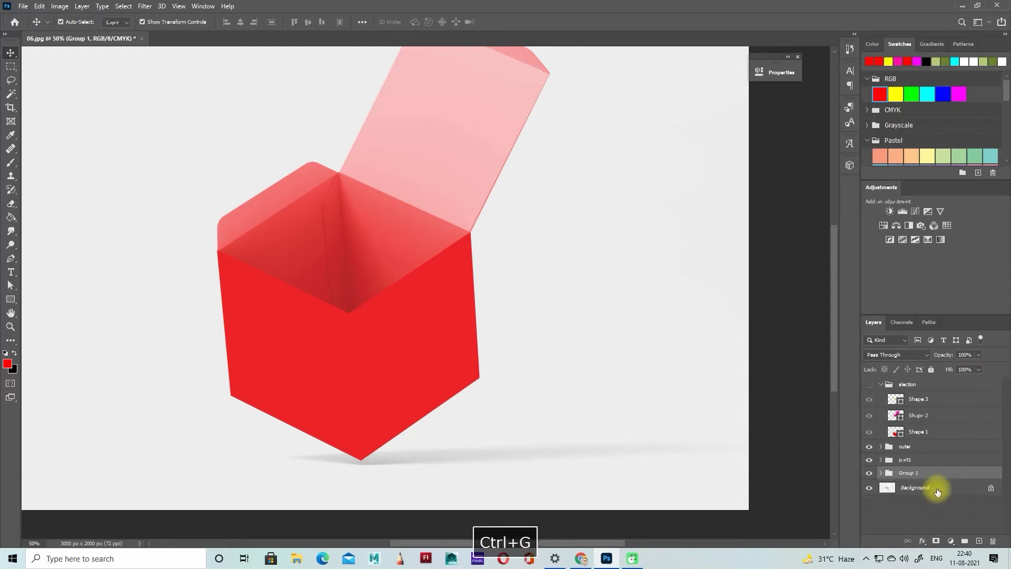
double_click(914, 472)
key("BackSpace")
type("R")
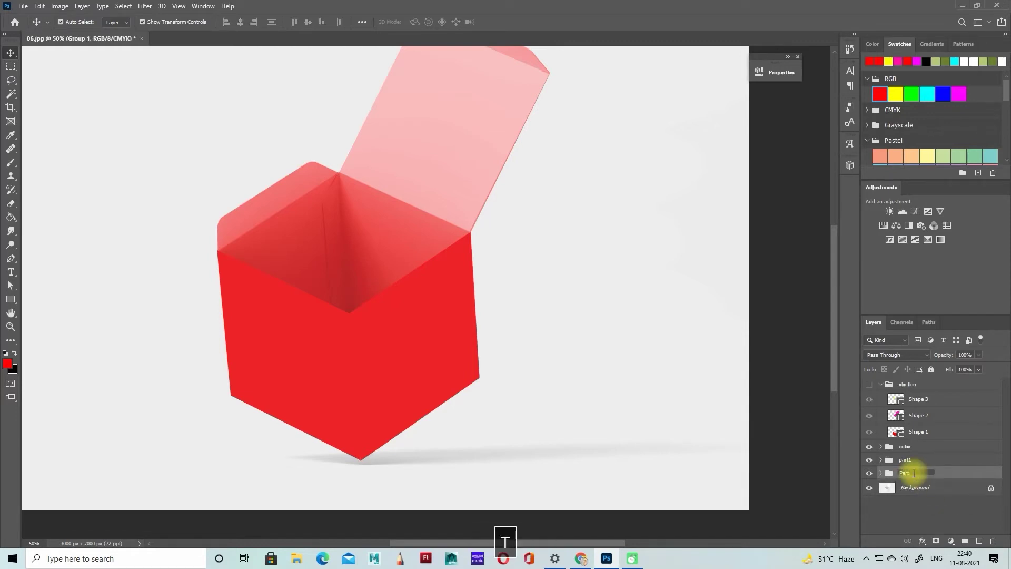
key("Return")
Group the two part groups together and name the new group Inside
left_click(914, 459, "shift")
key("ctrl+g")
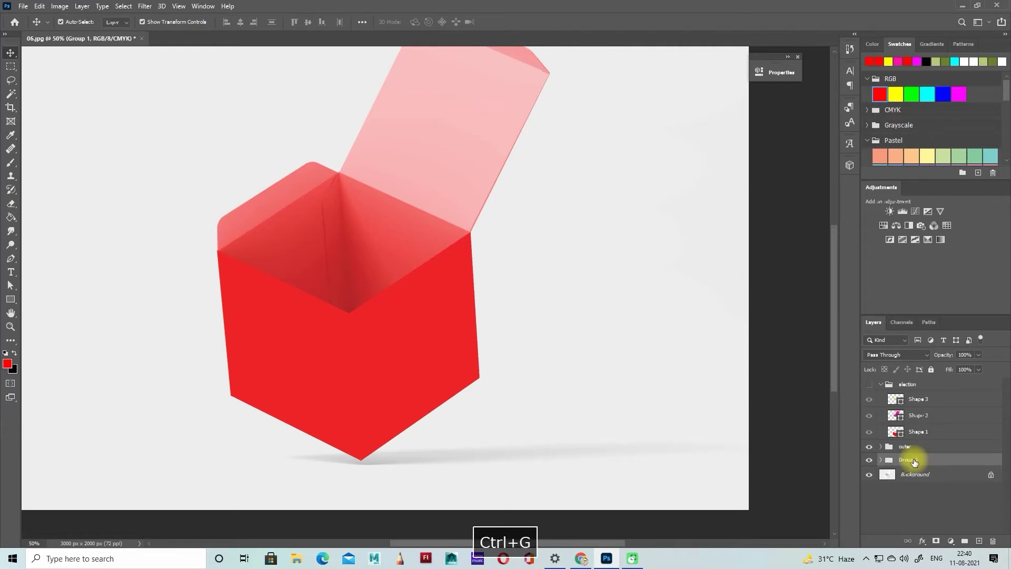
double_click(914, 462)
key("BackSpace")
type("Insid")
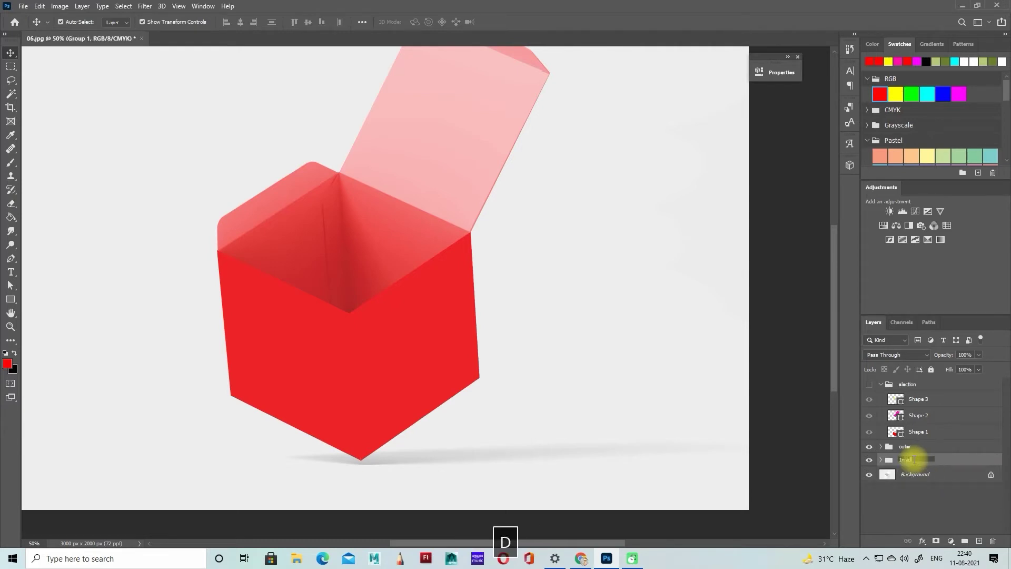
type("e")
key("Return")
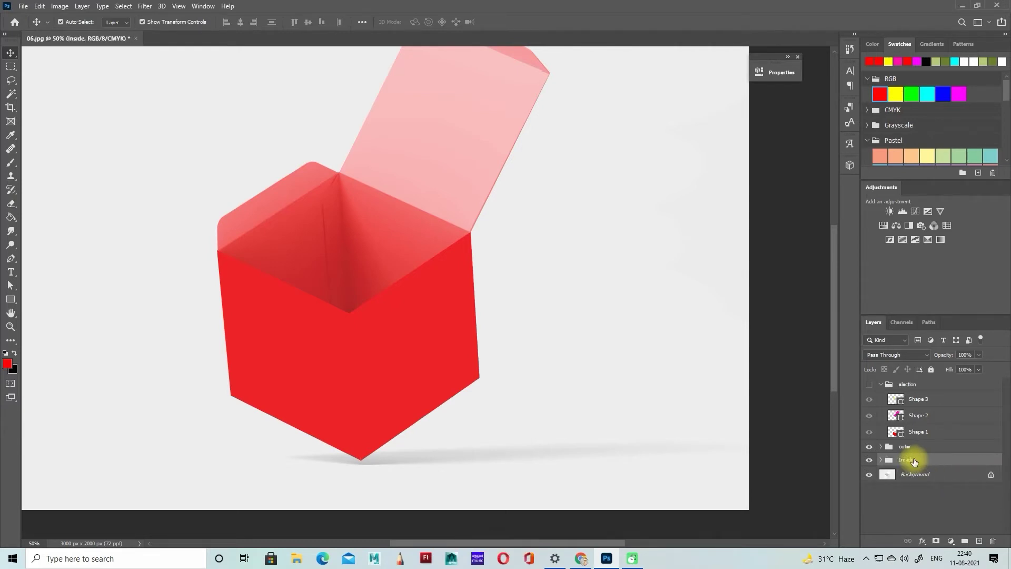
Load Shape 1's outline as a selection and copy that area of the Background onto a new layer
left_click(931, 432)
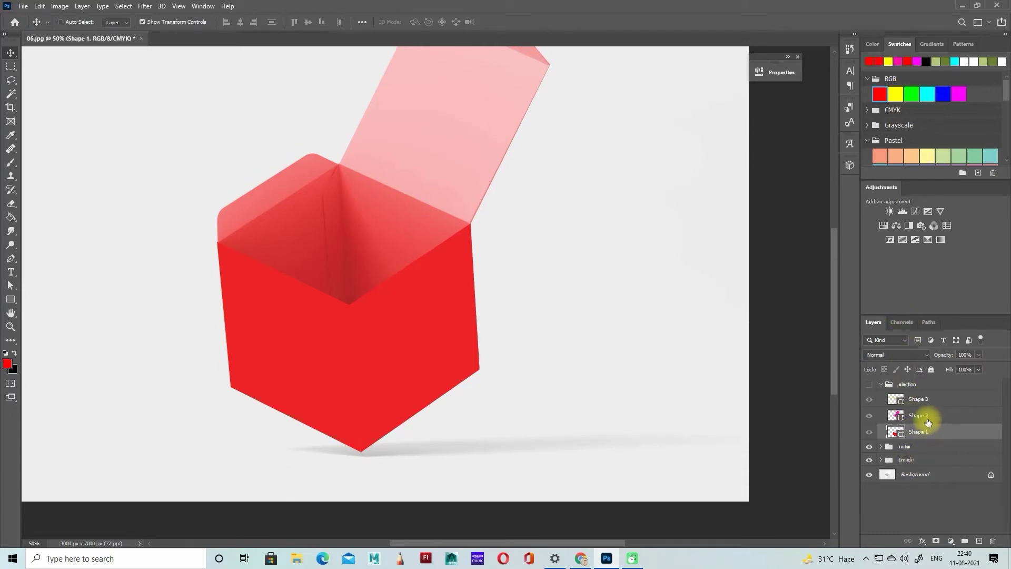
left_click(927, 419, "ctrl")
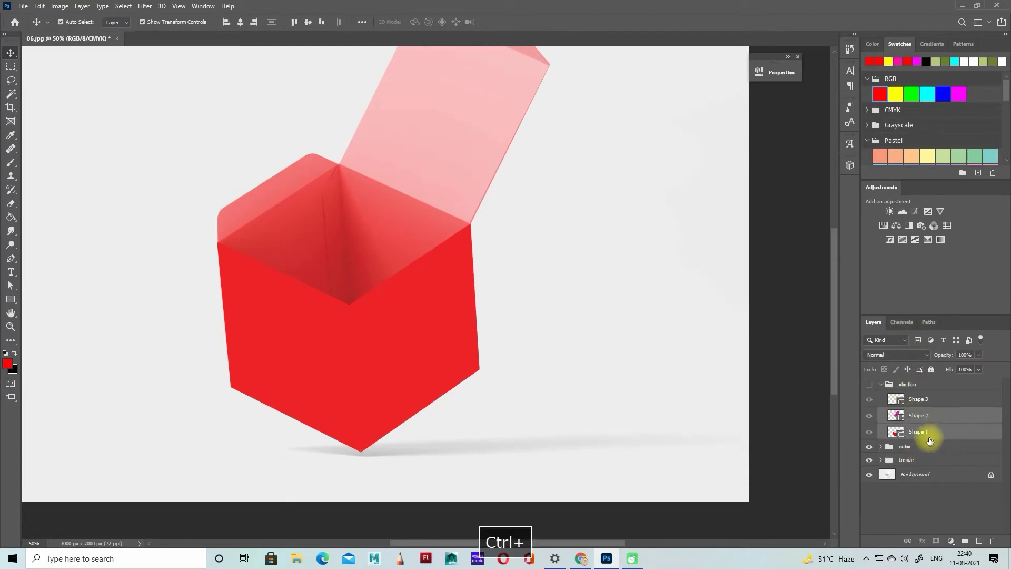
left_click(880, 385)
left_click(913, 399)
left_click(880, 399)
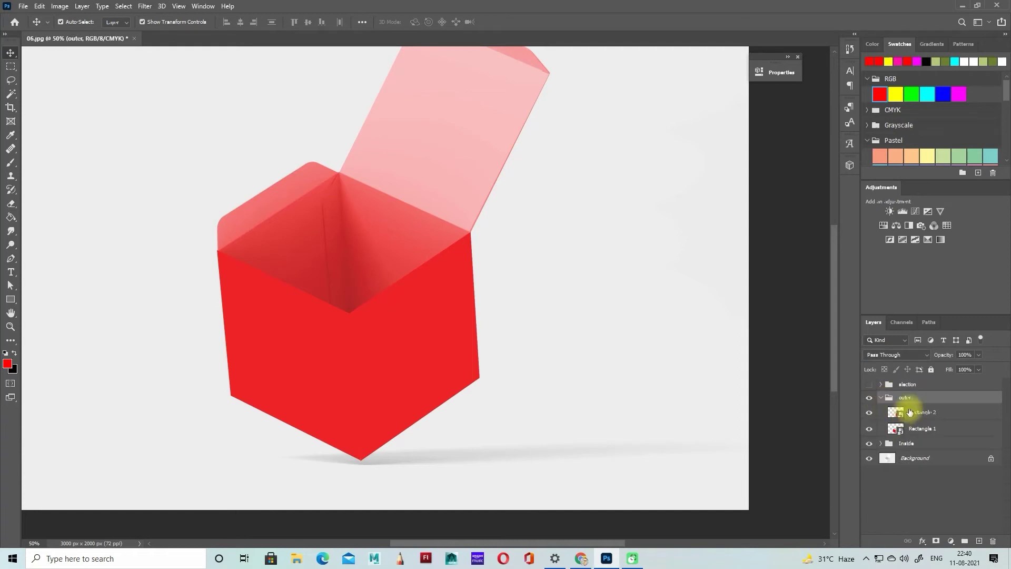
left_click(881, 385)
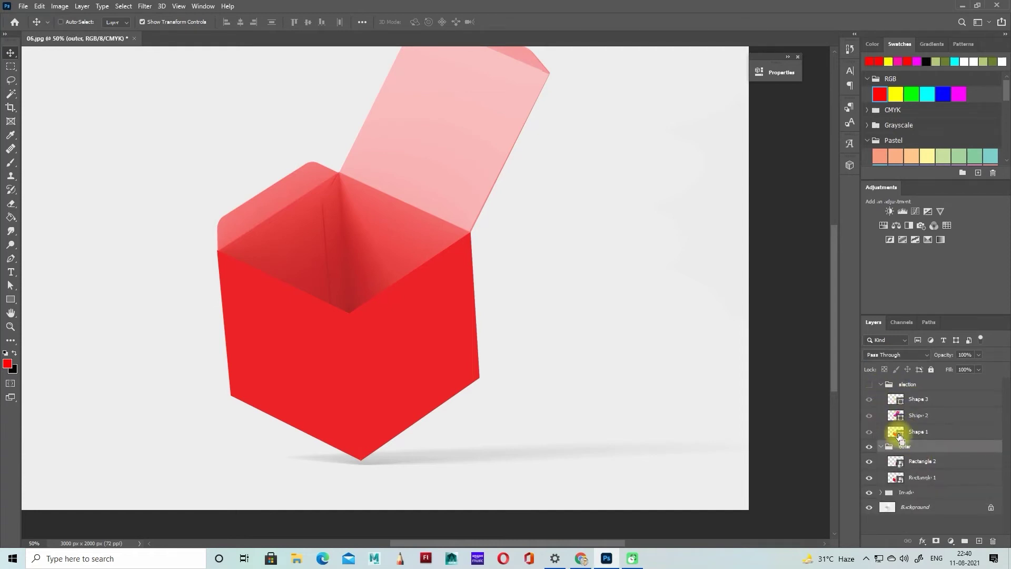
left_click(898, 434, "ctrl")
left_click(935, 508)
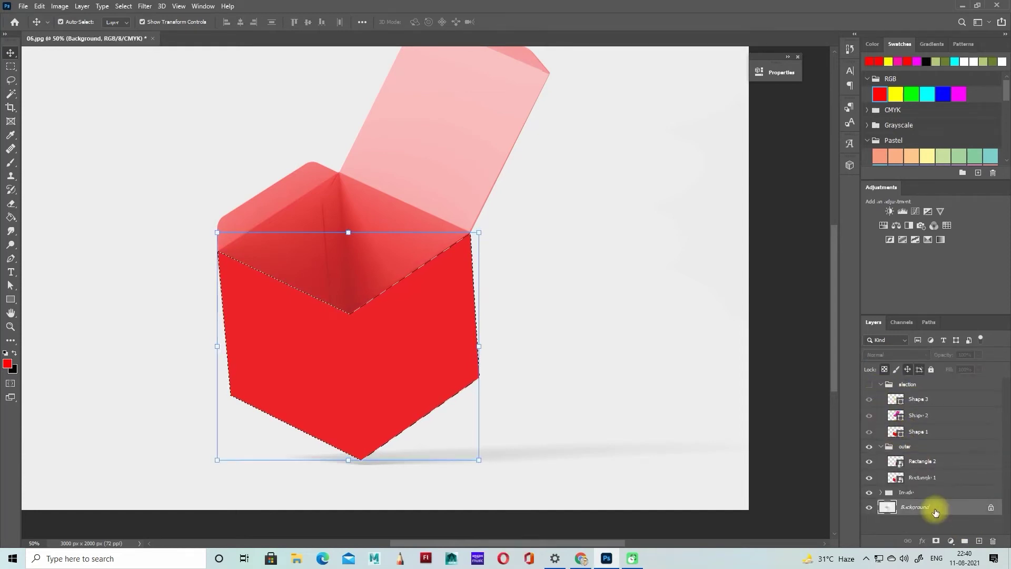
key("ctrl+c")
key("ctrl+v")
Collapse the shapes' selection group and move Layer 3 into the outer group above Rectangle 2
left_click_drag(932, 508, 920, 411)
key("ctrl+z")
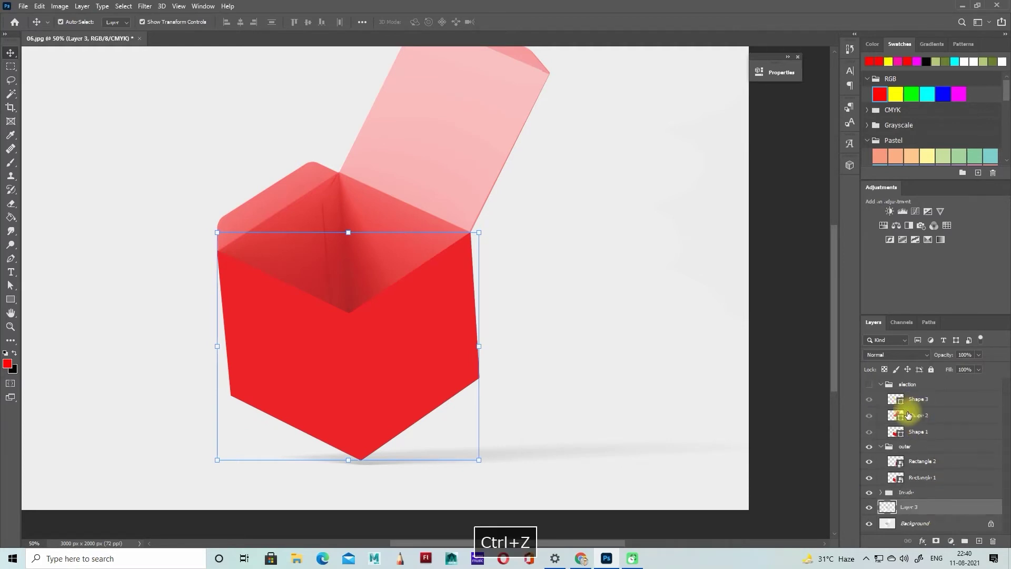
left_click(887, 386)
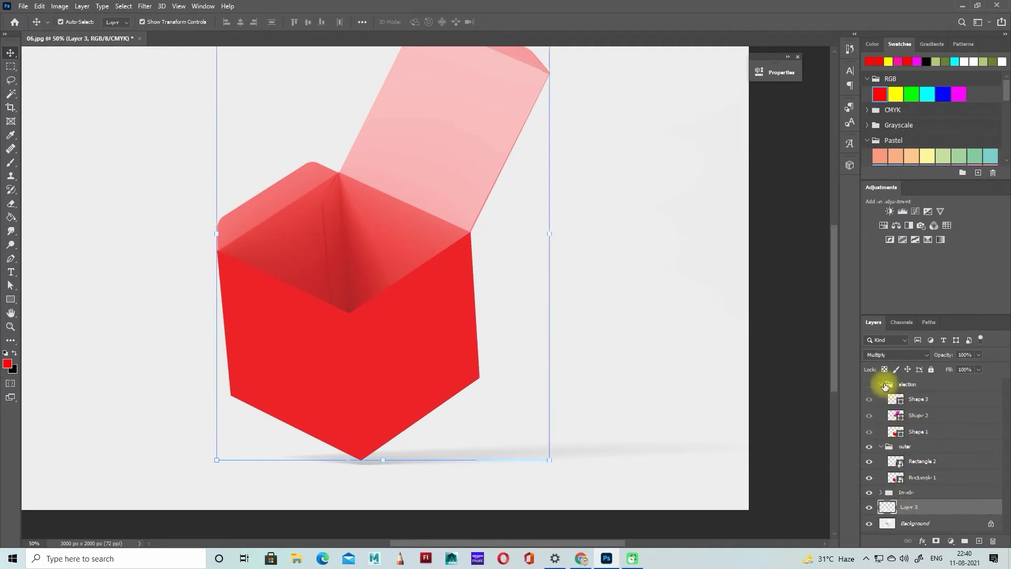
left_click(881, 384)
left_click(927, 459)
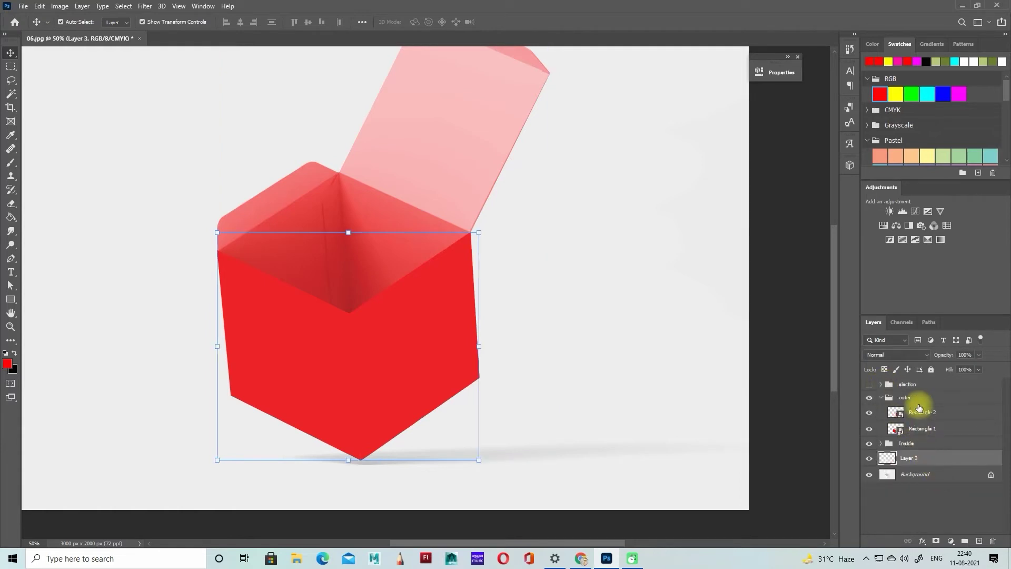
double_click(919, 459)
left_click(974, 268)
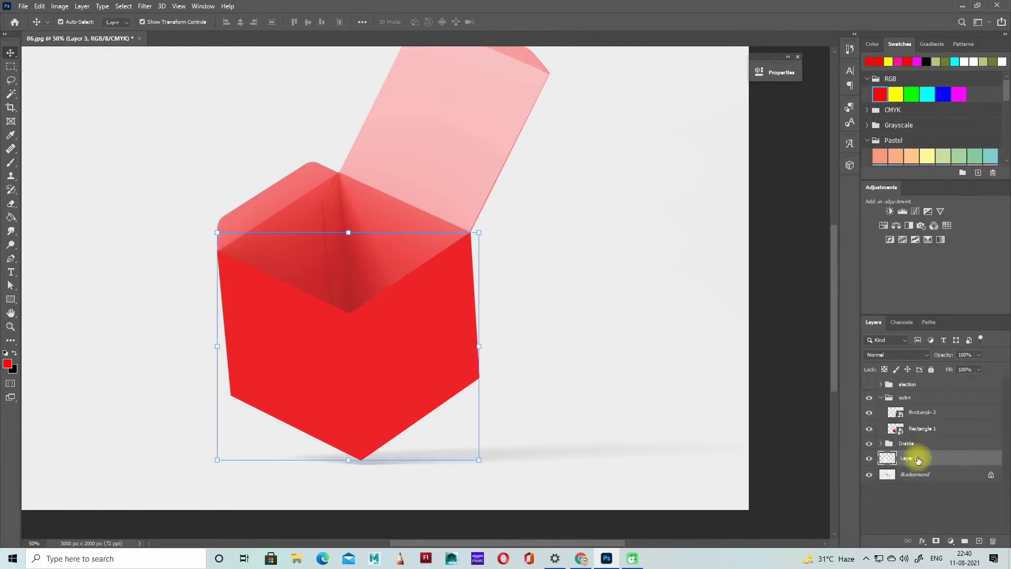
left_click_drag(918, 451, 910, 410)
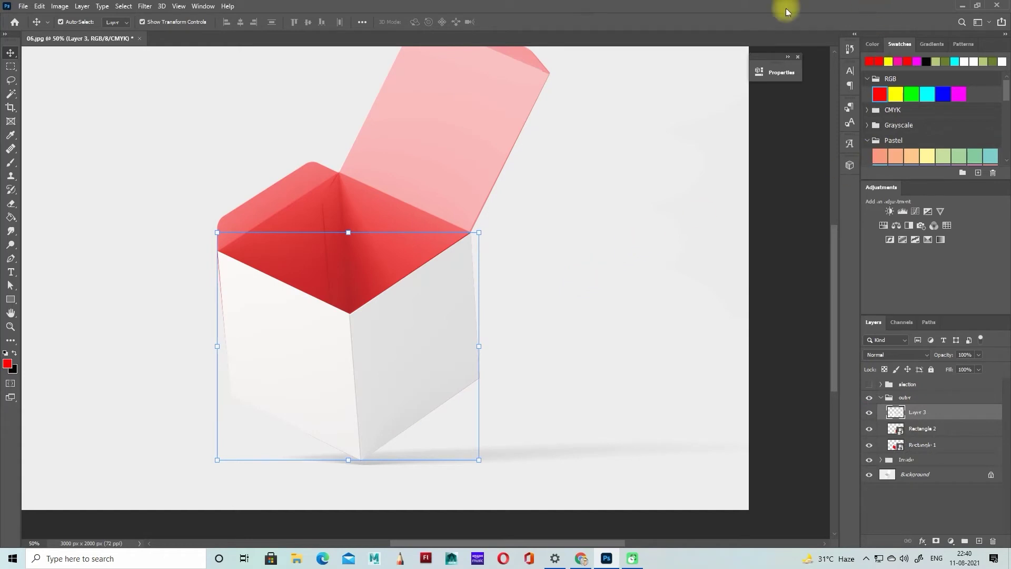
Set Layer 3's blend mode to Linear Burn, then duplicate it and set the duplicate to Linear Dodge (Add)
left_click(913, 352)
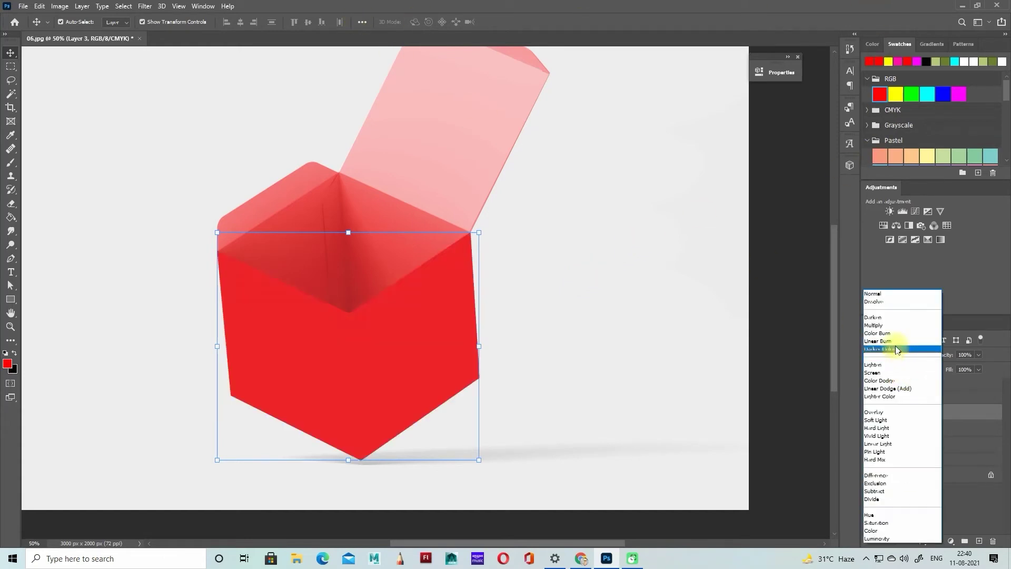
left_click(894, 342)
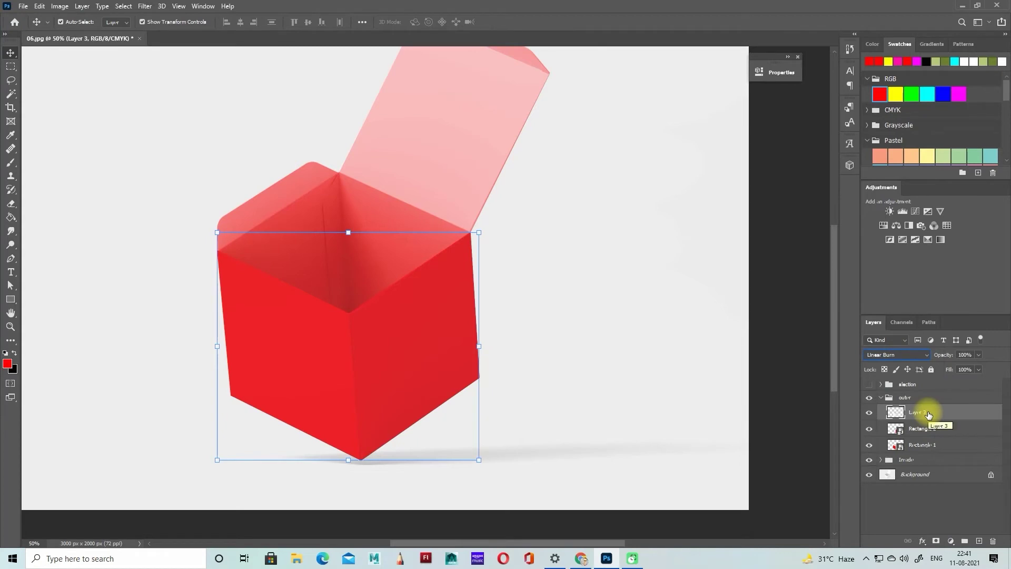
key("ctrl+j")
left_click(898, 355)
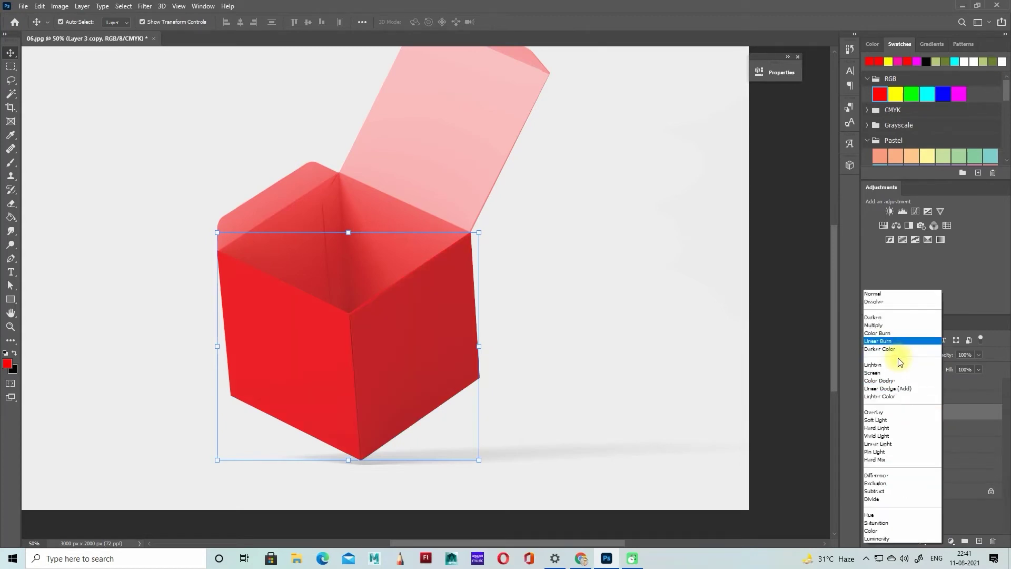
left_click(890, 389)
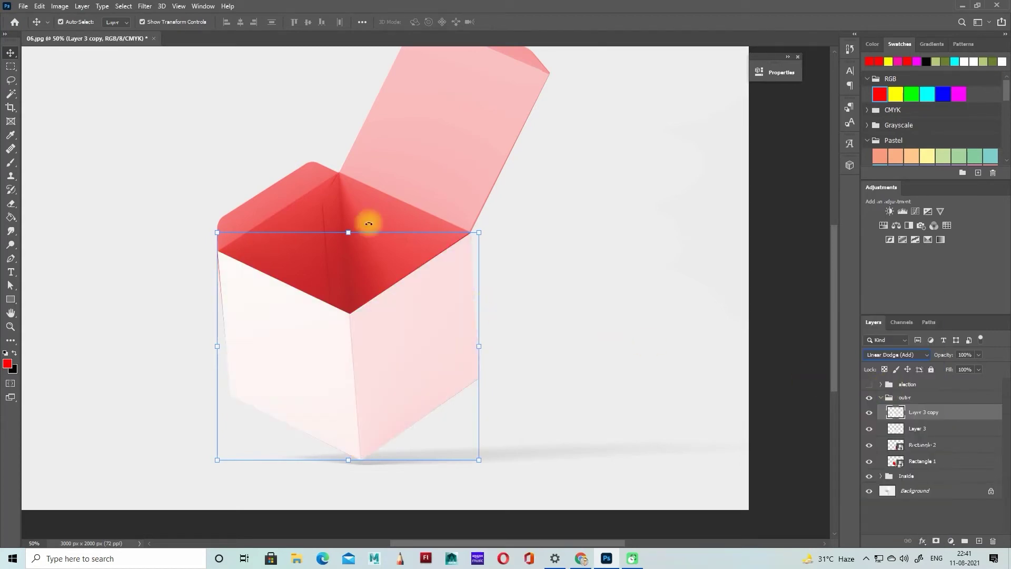
Darken Layer 3 copy with Levels at 150 black input and 0.4 midtones, and set its fill to 50%
left_click(60, 5)
mouse_move(84, 36)
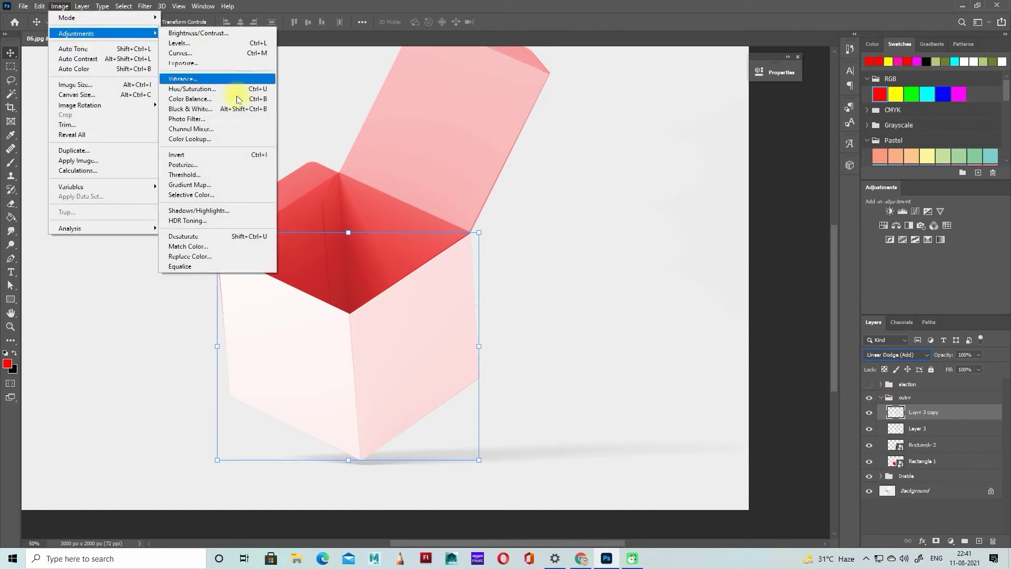
left_click(173, 43)
left_click_drag(743, 252, 773, 253)
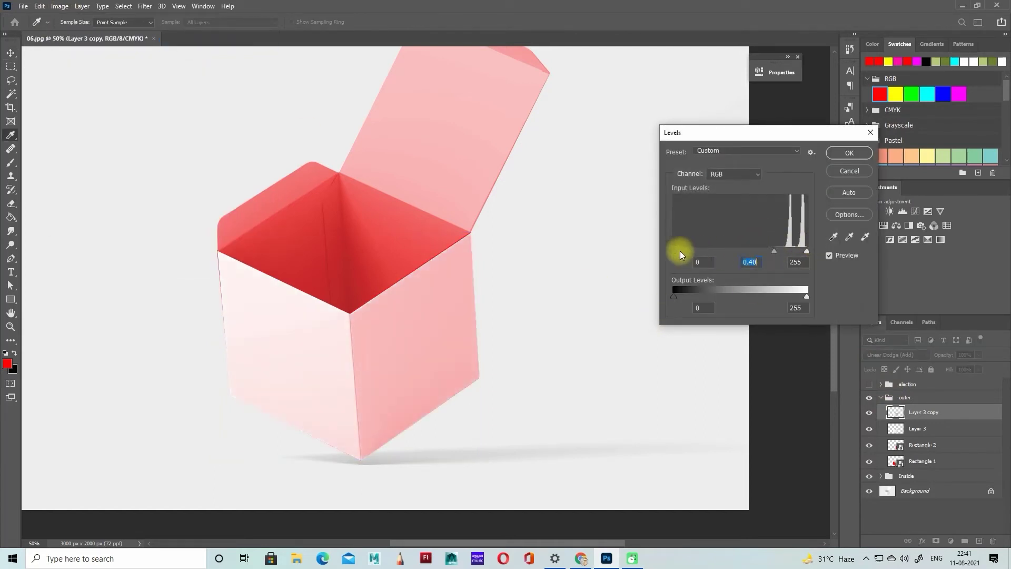
mouse_move(677, 251)
left_mouse_down()
mouse_move(767, 251)
mouse_move(750, 247)
left_mouse_up()
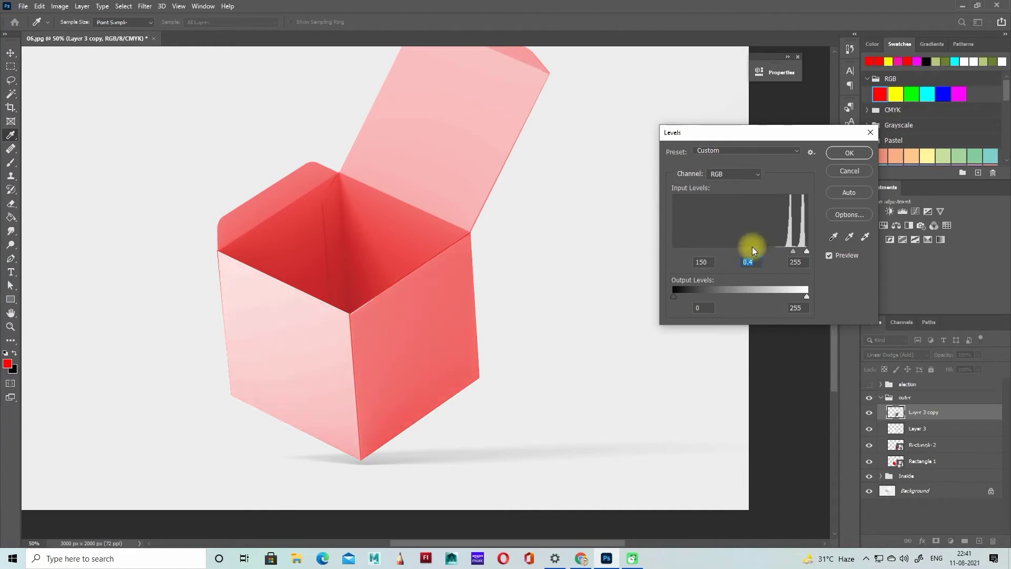
left_click(847, 153)
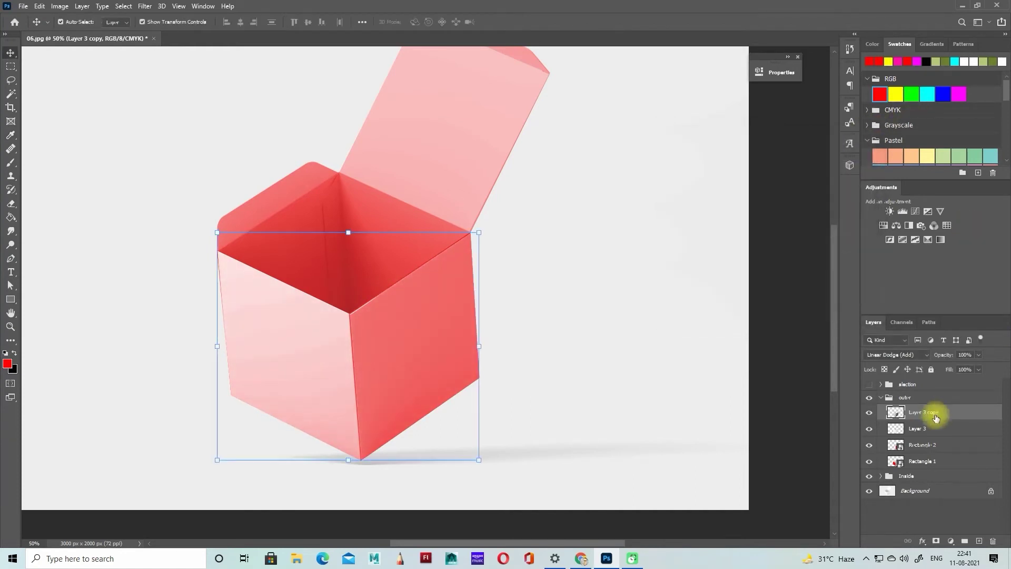
left_click_drag(972, 370, 869, 343)
type("50")
key("Return")
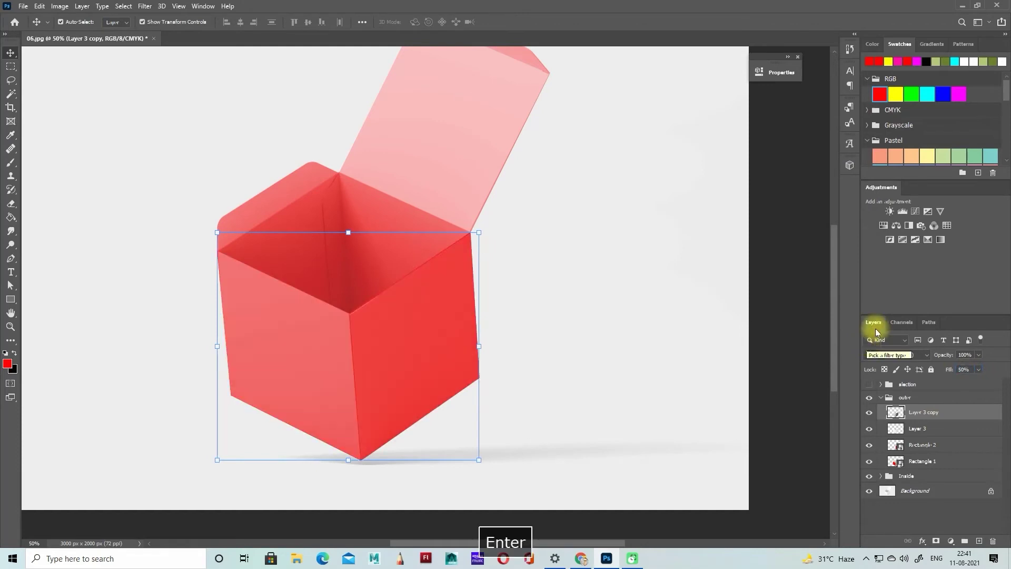
Duplicate Layer 3 again, place the duplicate above Layer 3 copy and set its blend mode to Screen
left_click(921, 429)
key("ctrl+j")
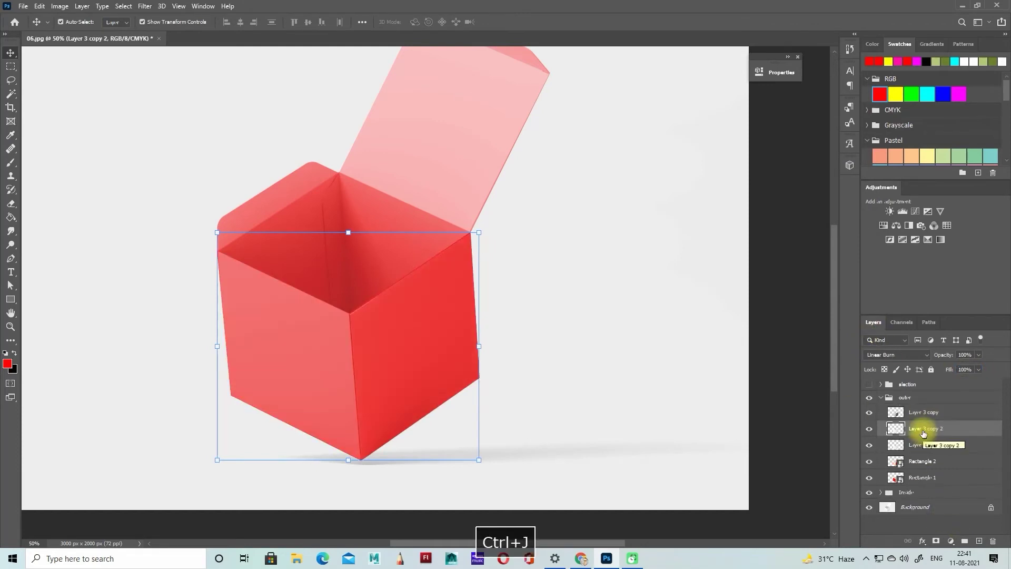
left_click(895, 355)
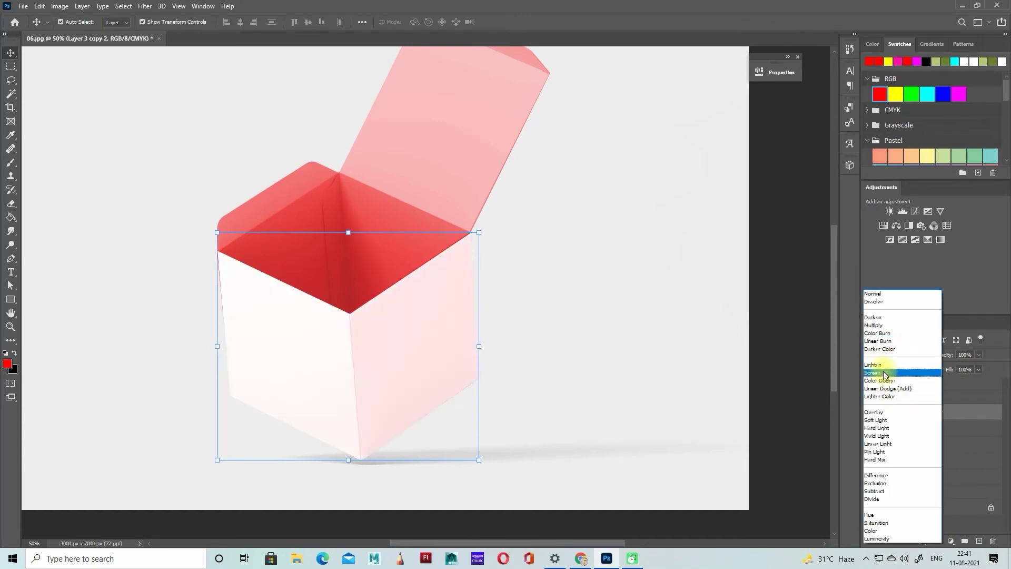
left_click(885, 373)
Darken Layer 3 copy 2 with Levels, using a black input of 158 and darker midtones
left_click(59, 5)
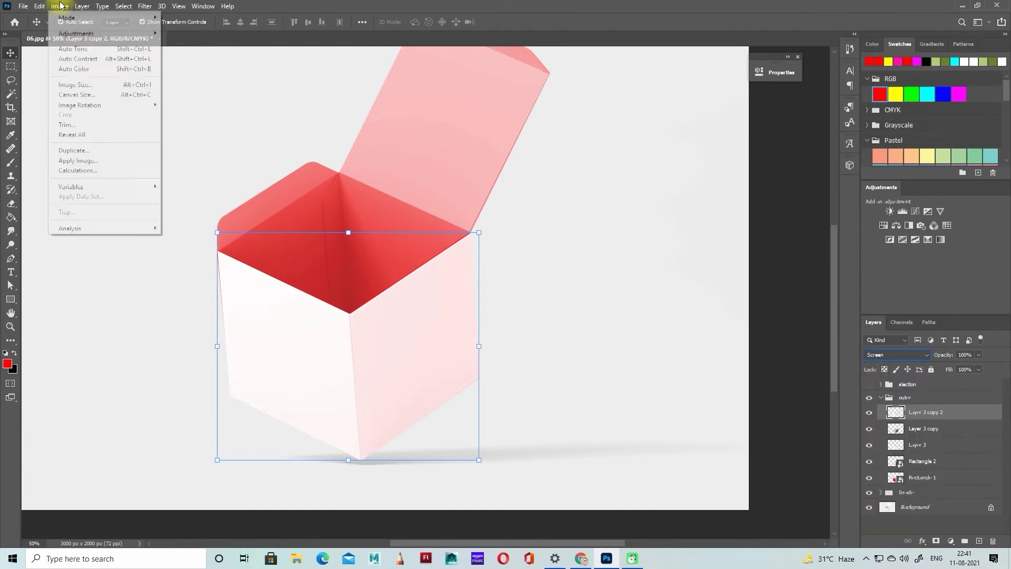
mouse_move(81, 35)
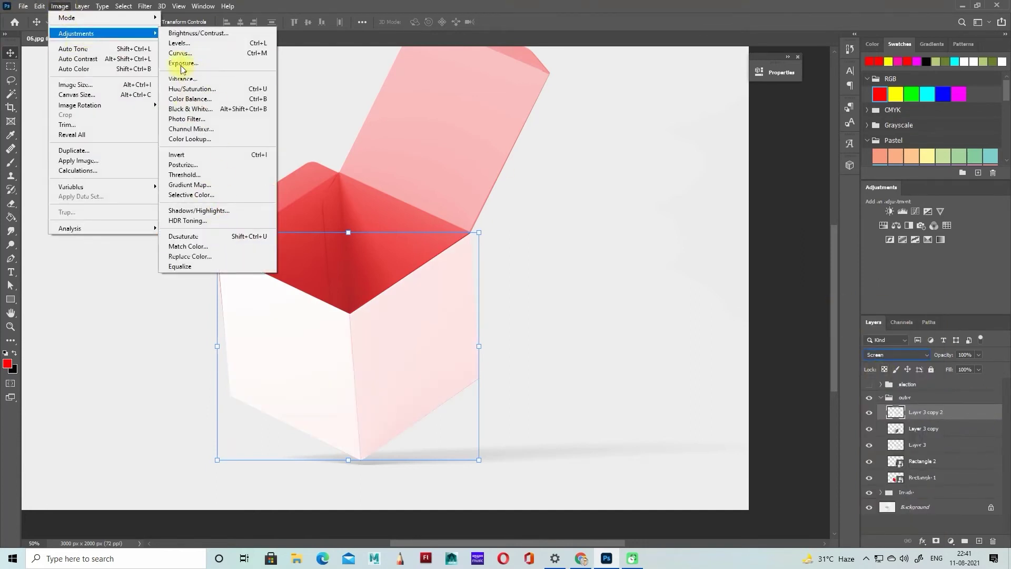
left_click(179, 43)
left_click_drag(740, 254, 776, 251)
left_click_drag(679, 250, 756, 256)
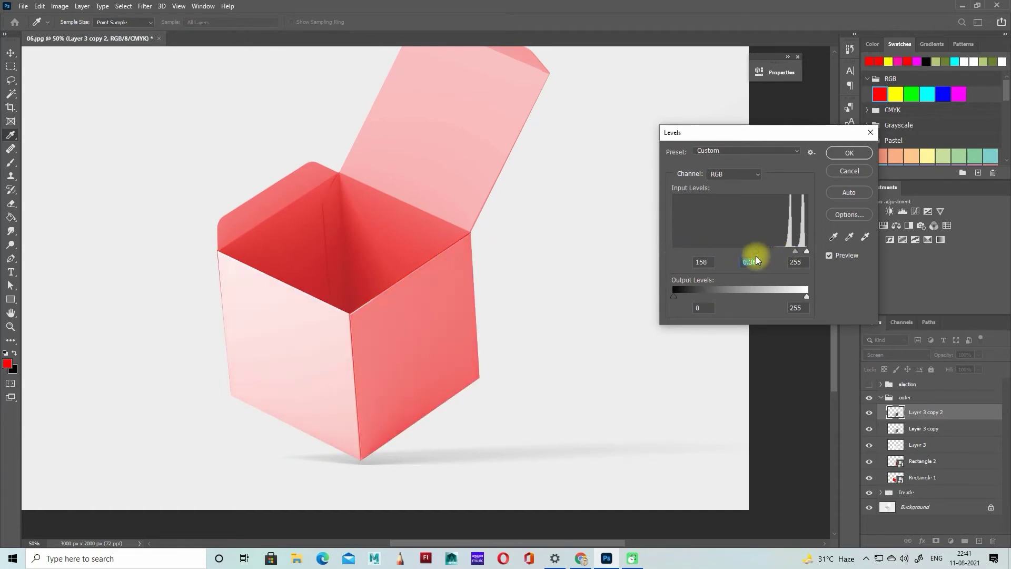
left_click(849, 152)
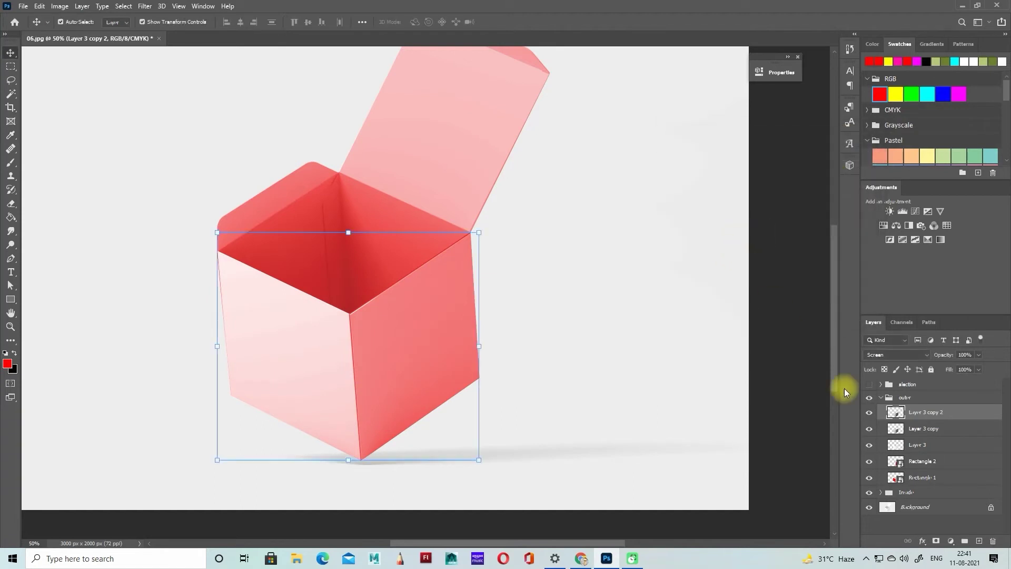
Add a red (ff0000) solid color fill layer directly above the Background and set its blend mode to Screen
left_click(880, 398)
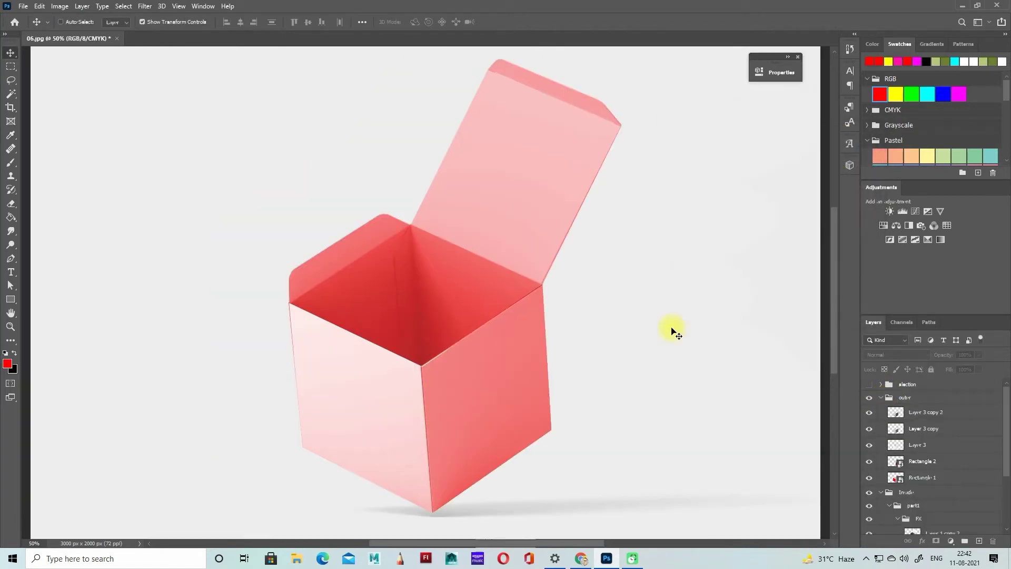
key("ctrl+minus")
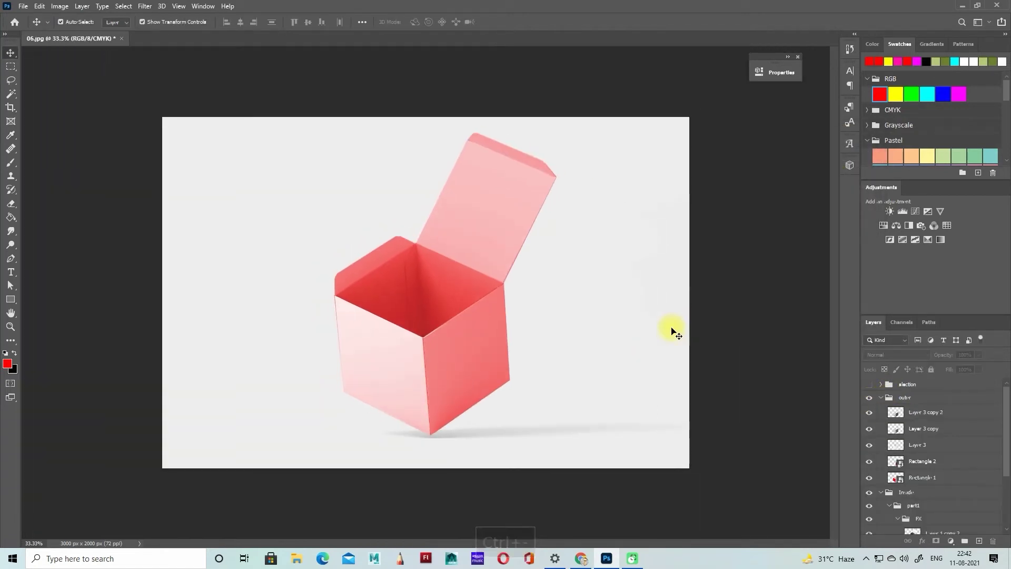
scroll(922, 448, "down", 5)
left_click(943, 526)
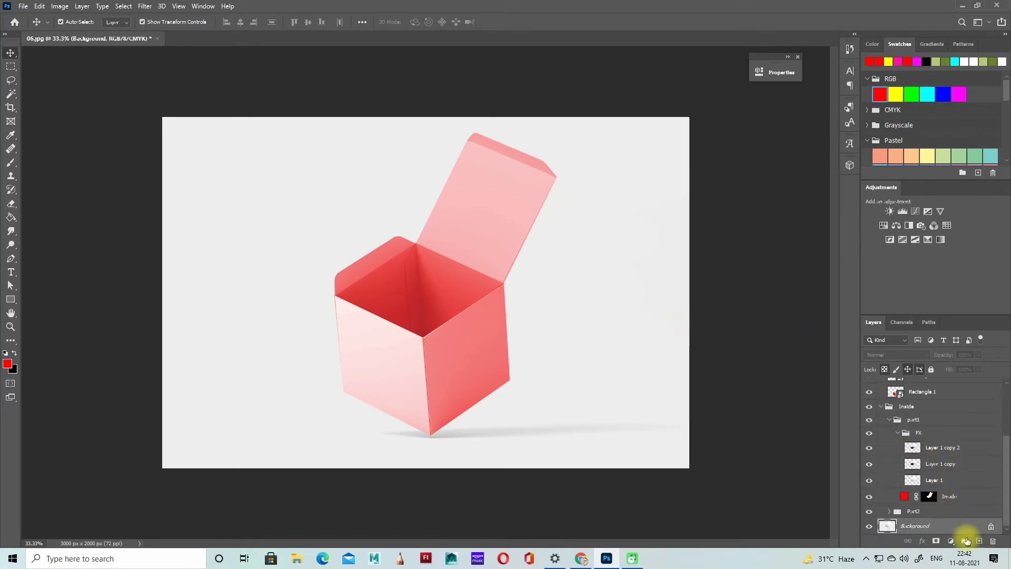
left_click(950, 541)
left_click(948, 356)
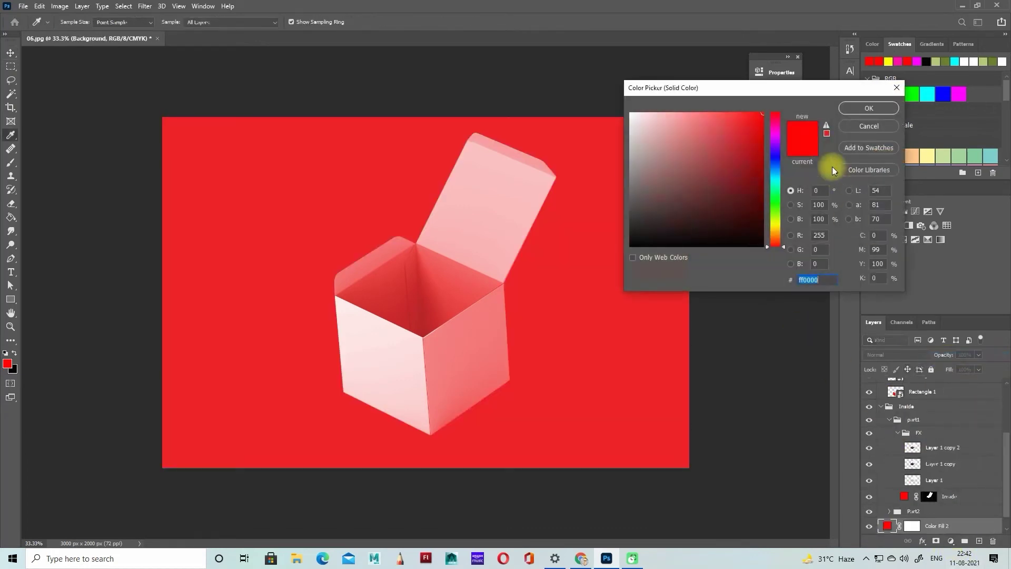
left_click(863, 107)
left_click(901, 355)
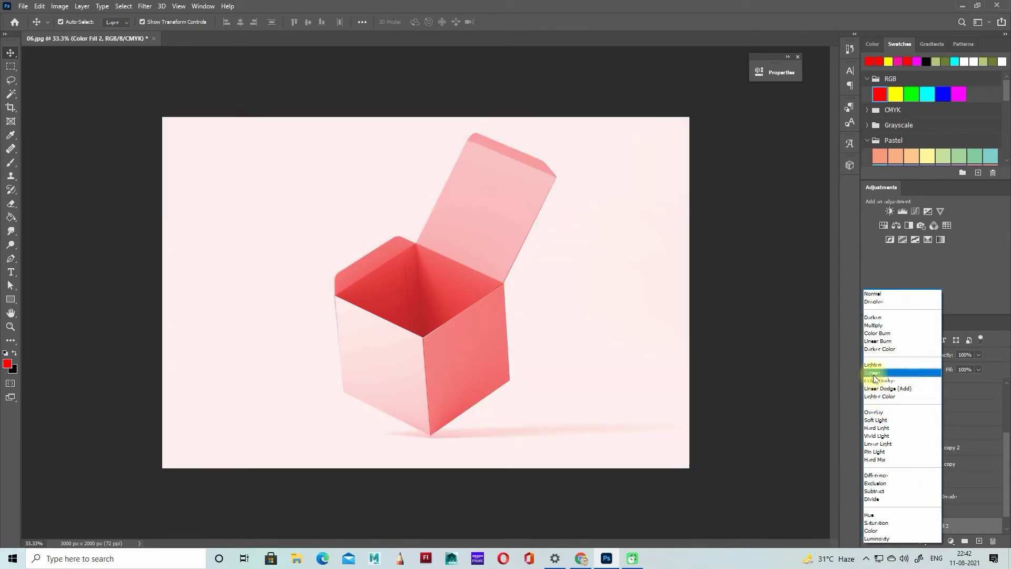
left_click(873, 373)
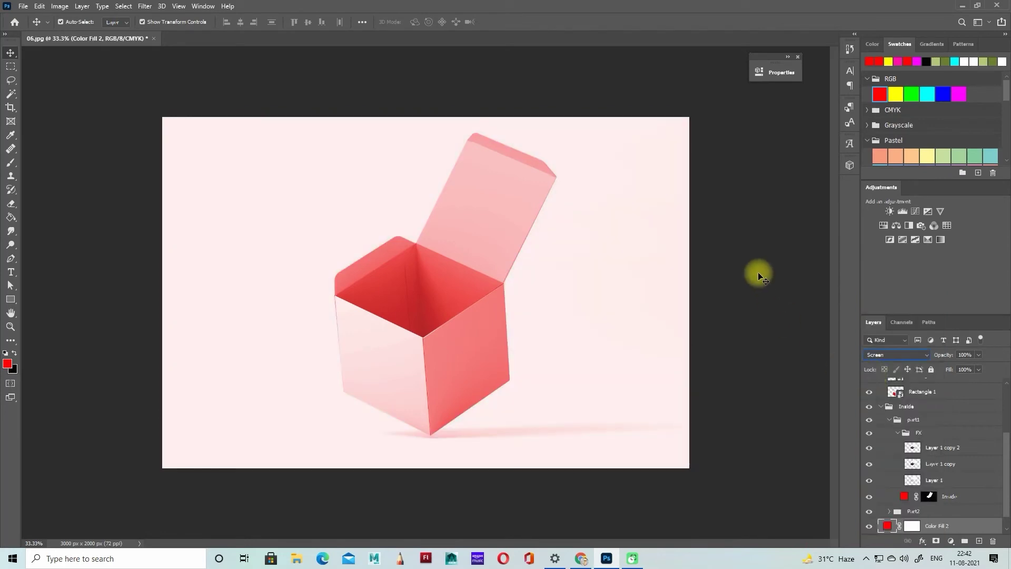
scroll(935, 472, "up", 3)
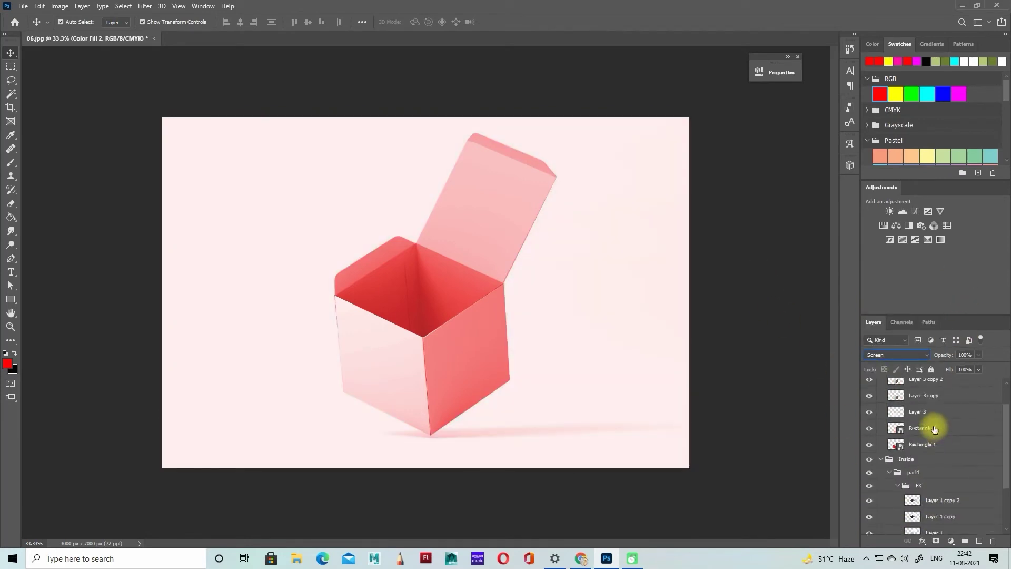
Open the contents of the Rectangle 2 smart object and recolour its square white
scroll(945, 460, "down", 1)
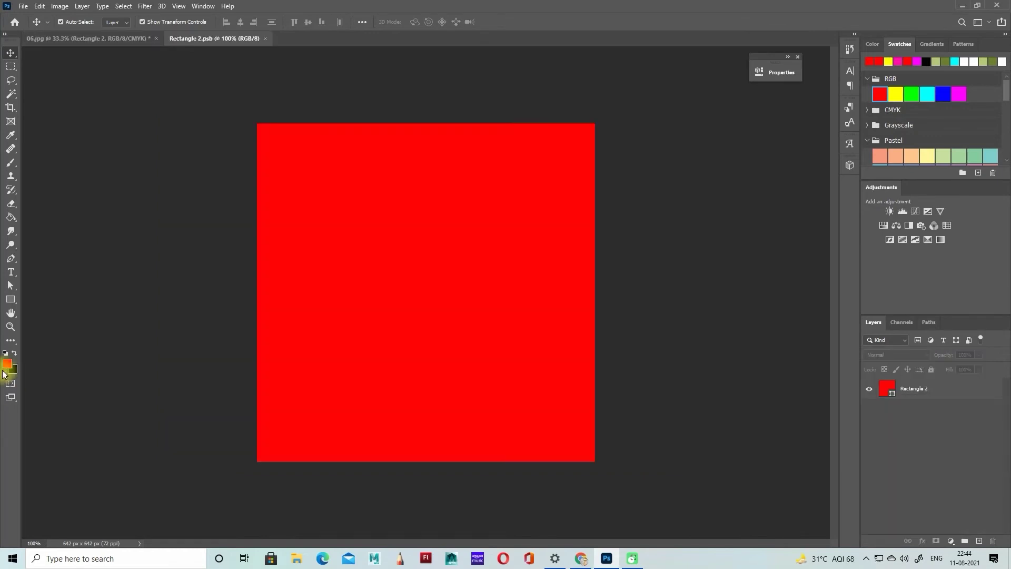
left_click(7, 363)
left_click_drag(710, 168, 485, 27)
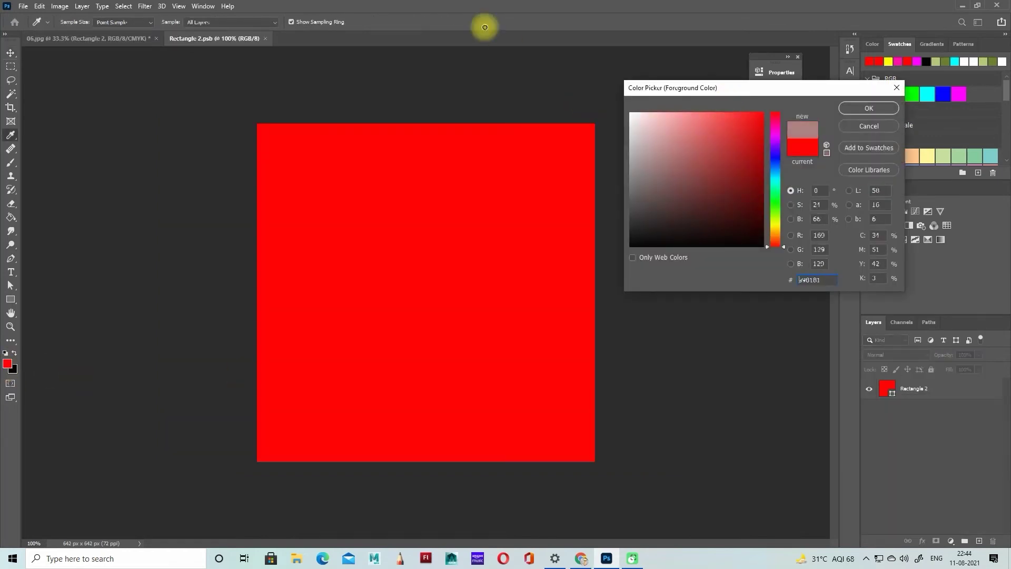
left_click(873, 108)
left_click_drag(871, 62, 548, 237)
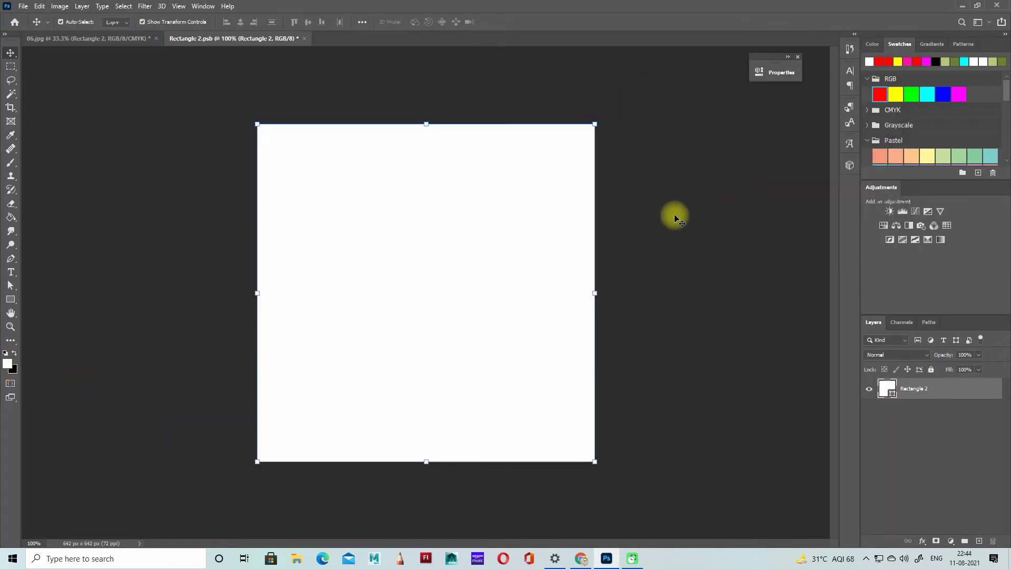
Draw a red rectangle down the left edge of the label, leaving a white band above it, and lock the white Rectangle 2 layer
left_click(10, 299)
mouse_move(257, 197)
left_mouse_down()
mouse_move(310, 459)
mouse_move(334, 462)
left_mouse_up()
left_click(879, 95)
left_click(11, 53)
left_click(372, 284)
Add a text box reading RED beside the red stripe and set its font to Impact Regular
left_click(10, 272)
left_click_drag(343, 203, 498, 274)
type("RED")
key("ctrl+a")
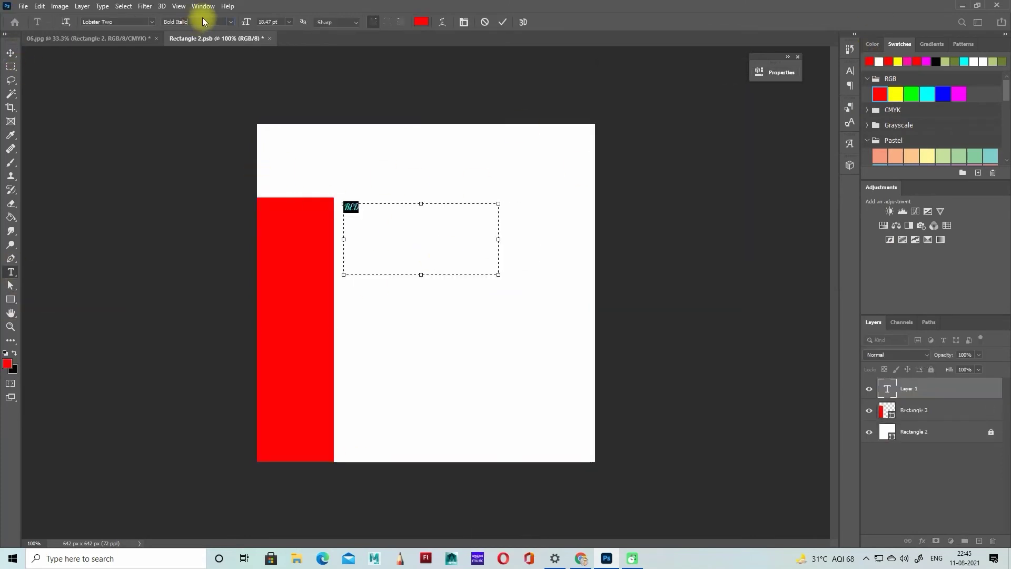
left_click(122, 22)
left_click(151, 22)
left_click(87, 180)
left_click(464, 22)
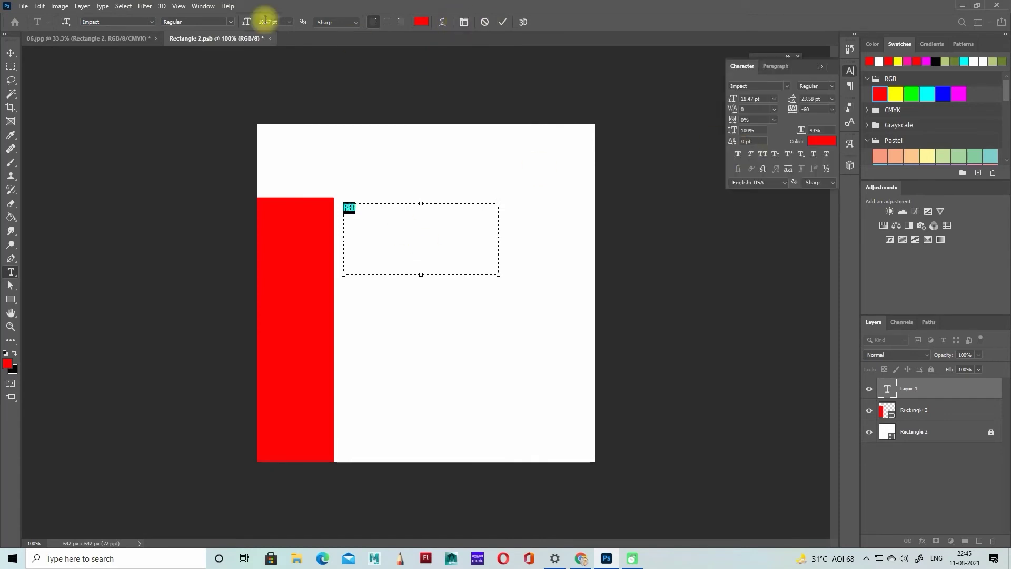
Enlarge the RED text, set its tracking to 0 and fit the text box around it
left_click_drag(246, 21, 306, 32)
left_click(832, 109)
left_click(817, 172)
left_click_drag(499, 240, 443, 242)
left_click_drag(392, 275, 544, 295)
left_click(10, 53)
Add the word CREAM below RED and scale RED up beside the red stripe
type("CRE")
left_click(393, 232)
key("ctrl+t")
left_click_drag(442, 201, 497, 201)
key("Return")
Scale CREAM to match the width of RED directly beneath it, and reposition both words together beside the stripe
double_click(460, 309)
key("ctrl+t")
left_click_drag(521, 266, 494, 275)
left_click_drag(421, 312, 422, 307)
key("Return")
left_click(477, 237, "shift")
left_click_drag(476, 237, 480, 252)
left_click(656, 283)
Duplicate CREAM onto the red stripe, colour the copy white and change its text to BRAND NAME
left_click(474, 319)
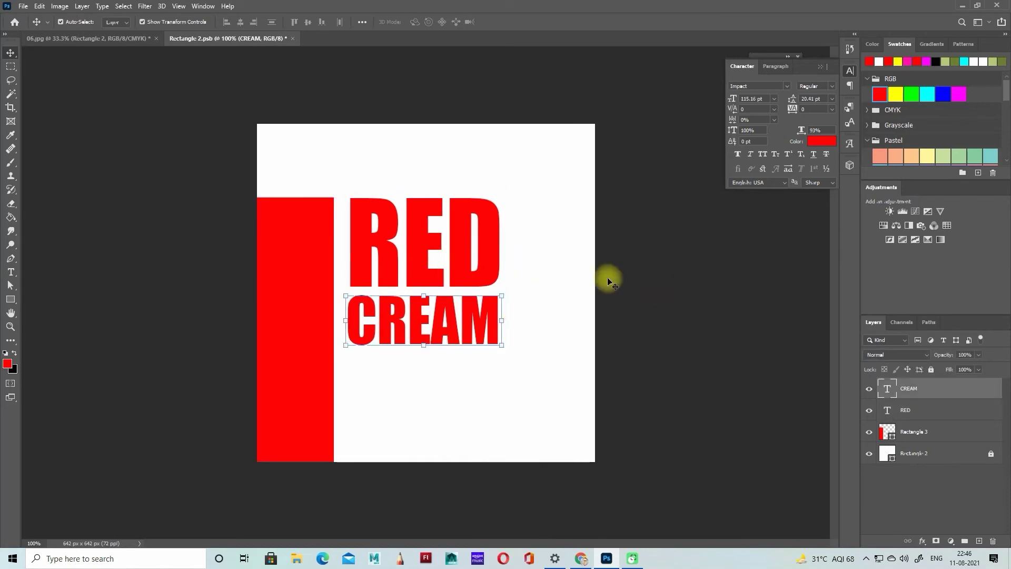
left_click_drag(421, 313, 298, 324)
left_click(879, 61)
double_click(298, 322)
type("BRAND")
left_click_drag(379, 330, 449, 321)
type("NAME")
Rotate BRAND NAME to read vertically upward and set its font to Arial Bold
key("ctrl+t")
left_click_drag(277, 352, 244, 404)
key("Return")
double_click(291, 322)
left_click(115, 22)
type("arial")
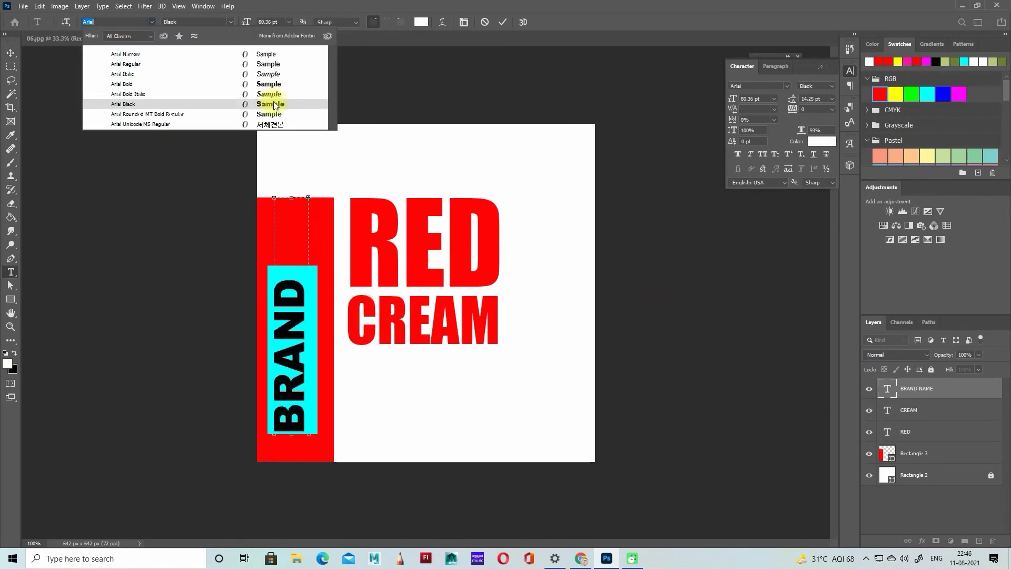
left_click(271, 84)
Fit the BRAND NAME text box to one line, shrink it to about 40 pt and place it in the stripe's lower part
left_click_drag(292, 197, 311, 292)
left_click(10, 52)
left_click_drag(280, 404, 399, 405)
key("Return")
left_click(655, 421)
Make a red copy of BRAND NAME, rotate it to horizontal and place it below CREAM
left_click(879, 62)
left_click_drag(416, 305, 495, 390, "shift")
left_click_drag(424, 384, 442, 379)
key("Return")
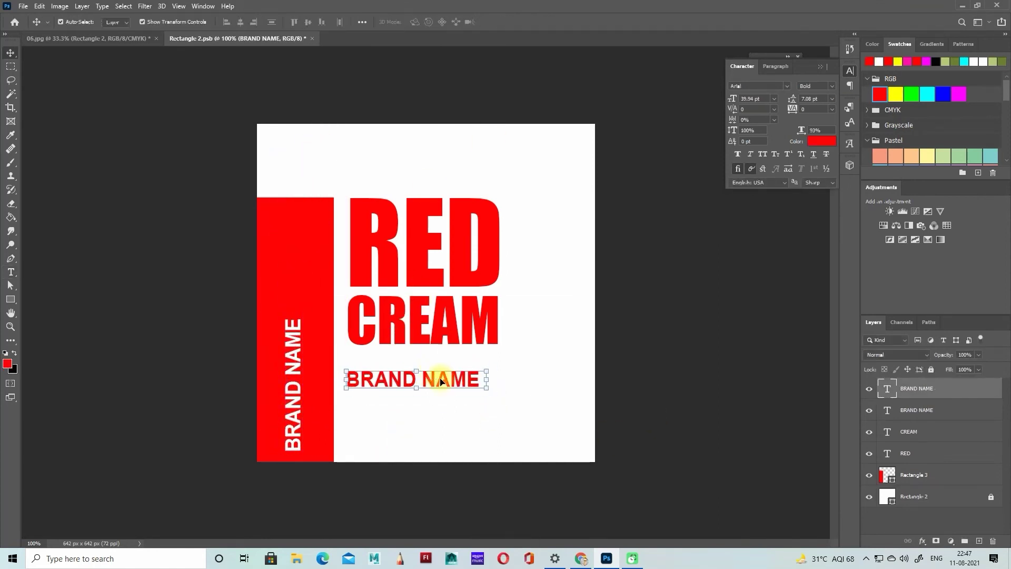
Replace the horizontal red copy's text with BEST FOR NIGHT and scale it down to about 19.42 pt
double_click(454, 377)
type("cOM")
key("BackSpace")
key("BackSpace")
key("BackSpace")
type("Bes")
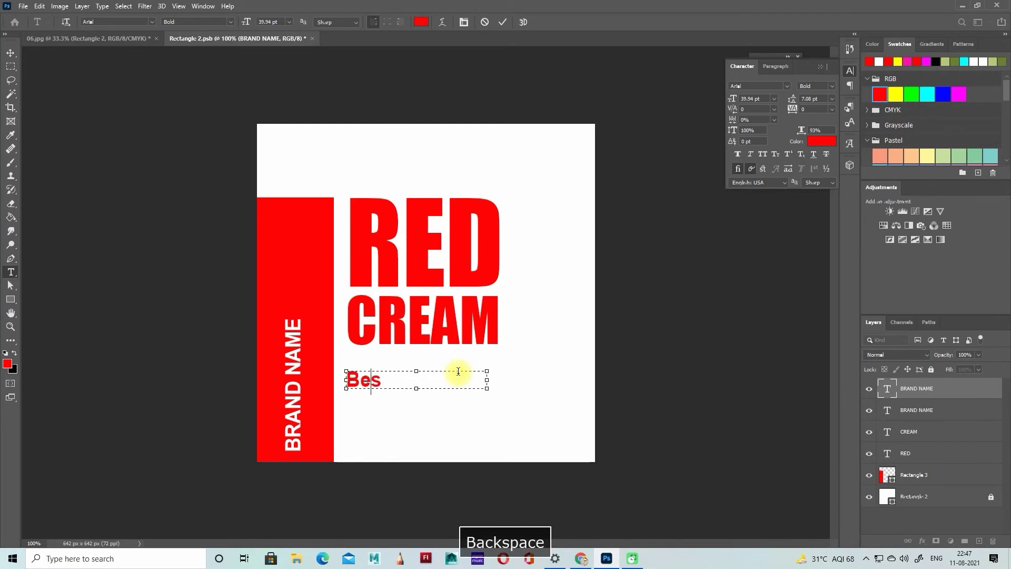
key("BackSpace")
key("BackSpace")
type("EST FOR NIGHT")
left_click(542, 373)
left_click_drag(512, 371, 427, 386)
key("Return")
Duplicate BEST FOR NIGHT just below itself and change the copy's text to REJUVENATE SKIN WITH
left_click_drag(417, 385, 418, 401, "alt")
double_click(412, 398)
type("REJU")
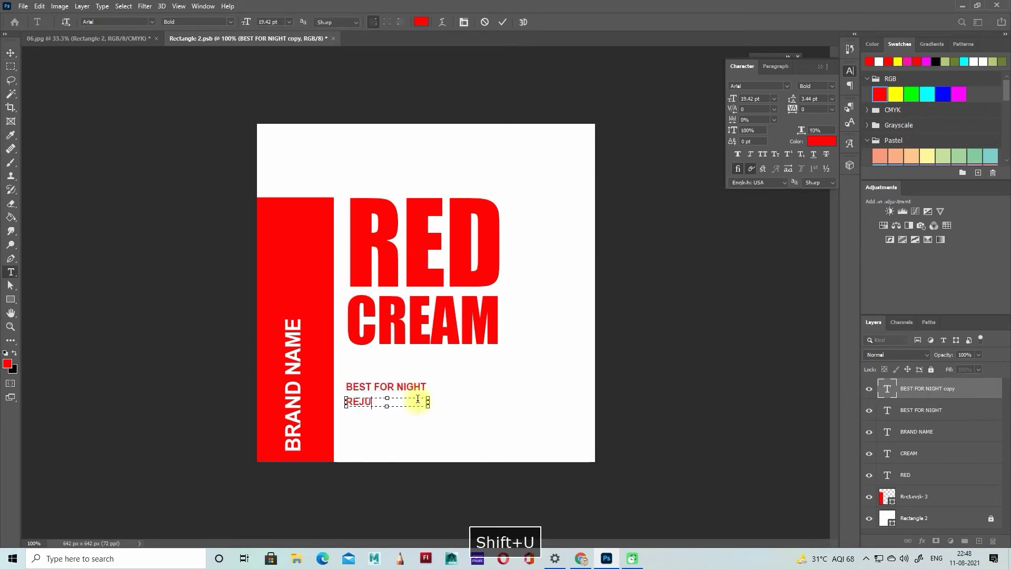
type("VENATE SKIN WITH")
left_click(527, 392)
Duplicate that line below itself, change the copy to A MILLION DAMASCAN ROSE, and move both description lines down
left_click_drag(436, 403, 435, 414, "alt")
double_click(434, 410)
type("A MILLION DAMAS")
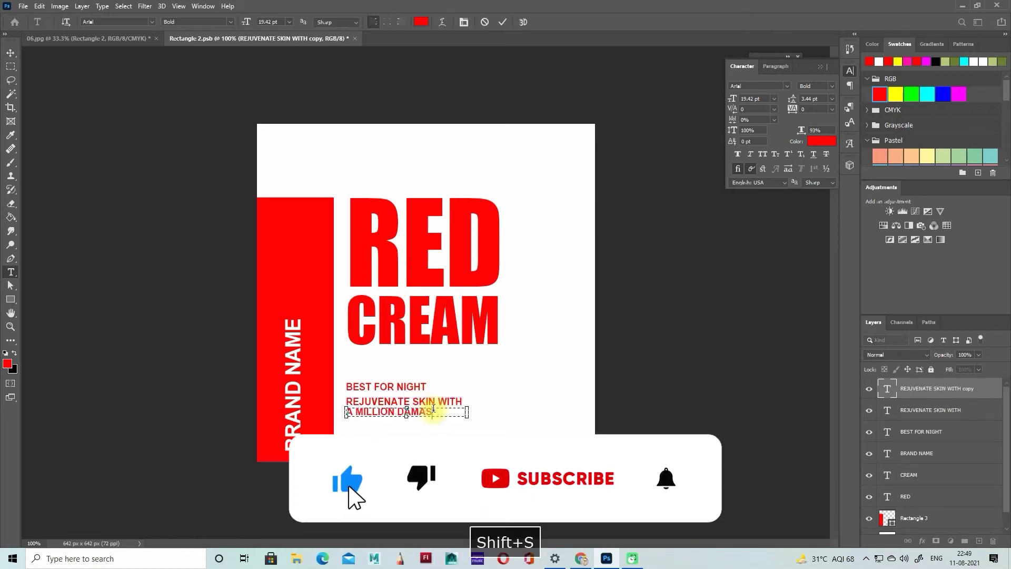
type("CAN ROSE")
key("Return")
left_click_drag(437, 407, 437, 422)
Set BEST FOR NIGHT in Arial Black, enlarge it to about 23.28 pt and move it closer to the description lines
double_click(424, 387)
left_click(231, 22)
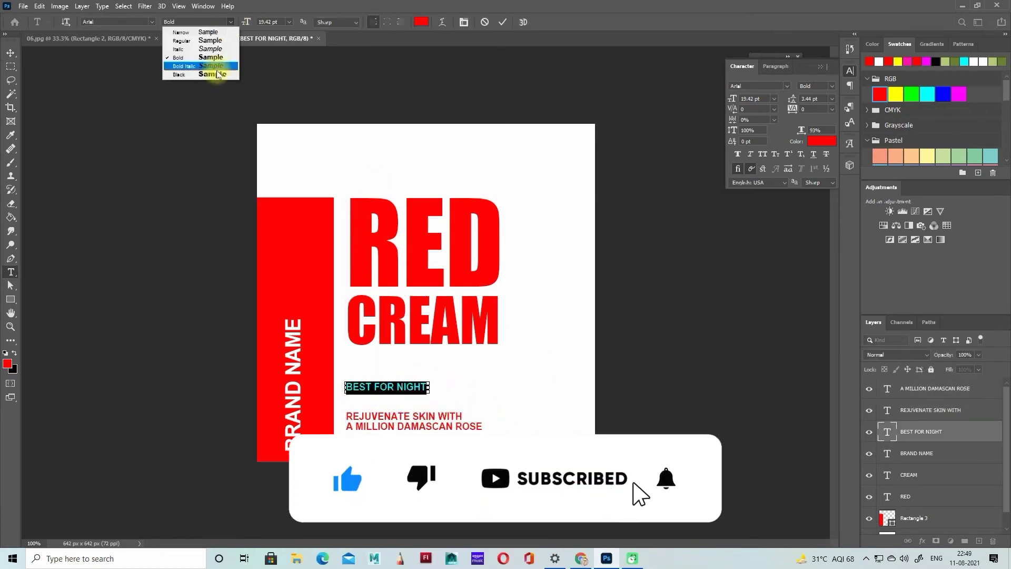
left_click(213, 75)
key("Return")
left_click_drag(438, 382, 453, 387)
left_click_drag(450, 387, 454, 401)
key("Return")
left_click(456, 393)
Move the small text lines down beside the red stripe near the label's bottom and stretch the two description lines taller
left_click_drag(486, 437, 390, 402)
left_click_drag(435, 401, 409, 428)
left_click(406, 451)
left_click(406, 451)
left_click(409, 439, "shift")
key("Return")
Nudge BEST FOR NIGHT upward to leave a gap above the description lines
left_click(432, 424)
key("Up")
key("Up")
key("Up")
key("Up")
key("Up")
key("Up")
key("Up")
key("Up")
key("Up")
key("Up")
key("Up")
key("Up")
key("Up")
key("Up")
key("Up")
key("Up")
key("Up")
key("Up")
key("Up")
key("Up")
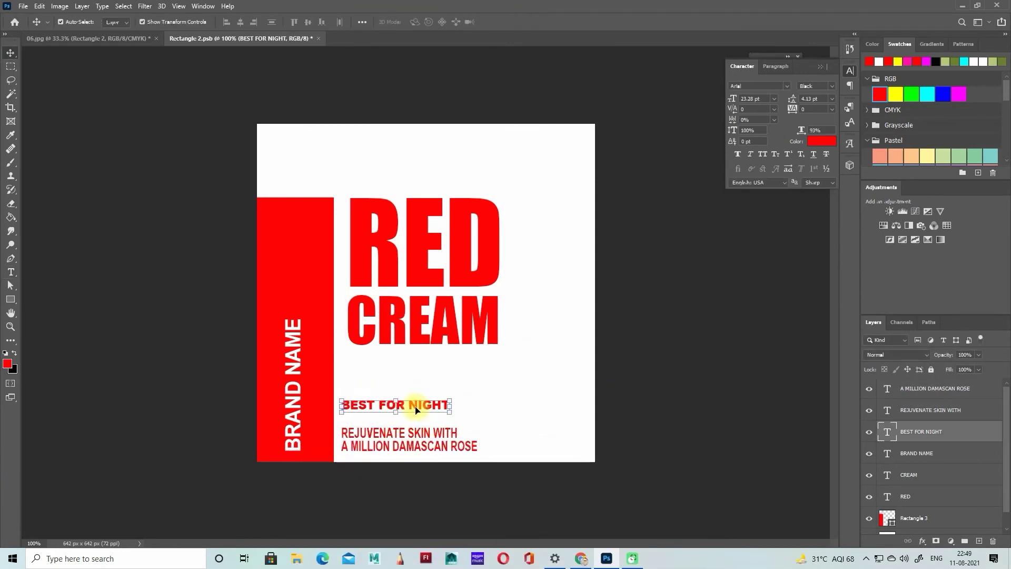
Break BEST FOR NIGHT into two lines before NIGHT and enlarge the text
double_click(408, 408)
key("Return")
key("ctrl+a")
key("Return")
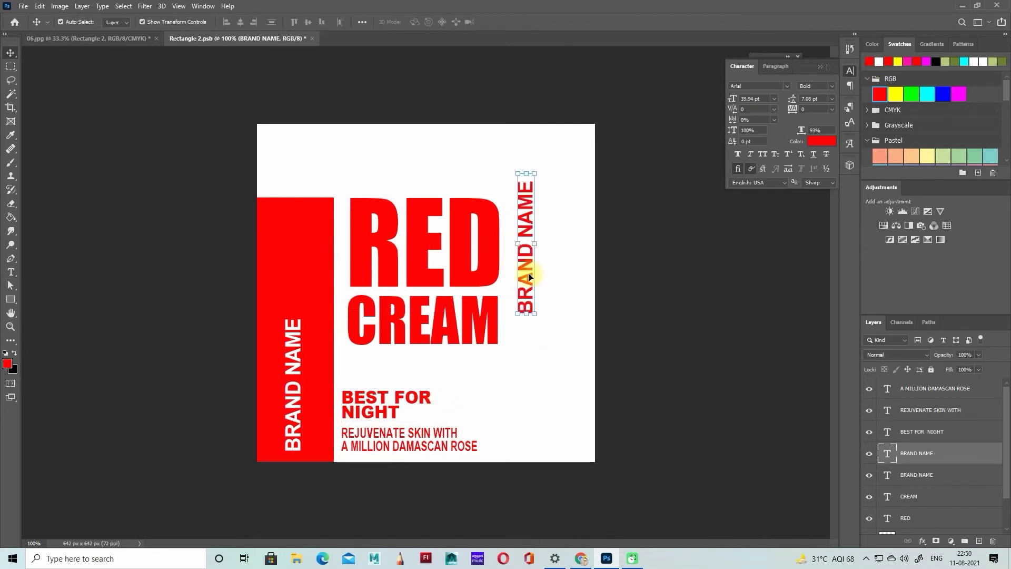
Change the text of the red vertical BRAND NAME copy beside RED to Net.Qty 50g
triple_click(528, 276)
type("Net.Qty 50g")
key("Return")
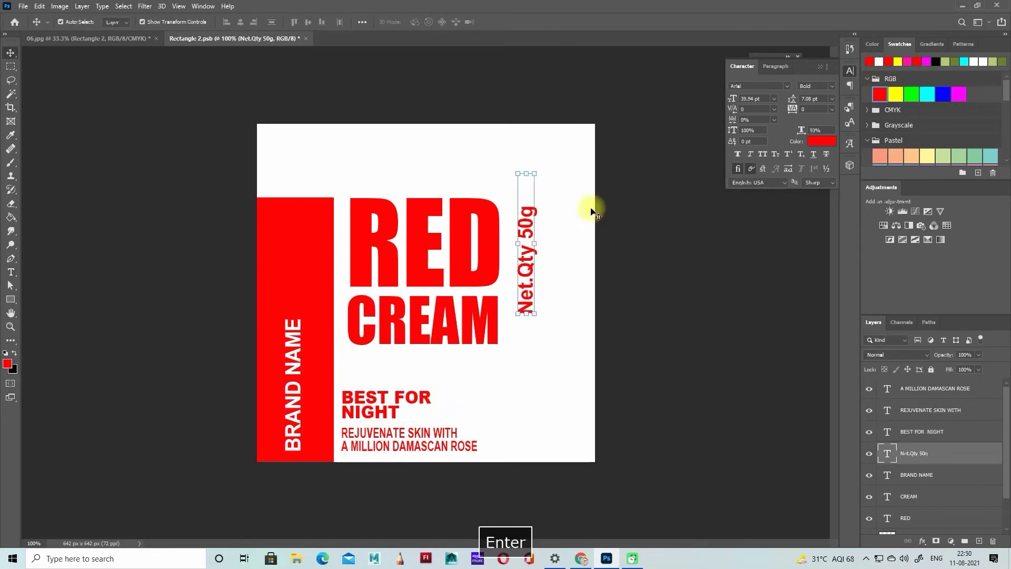
Rotate Net.Qty 50g to horizontal, shrink it into the label's bottom-right corner and save the Rectangle 2 artwork
left_click_drag(527, 253, 568, 218)
left_click_drag(584, 276, 526, 180)
left_click_drag(581, 171, 580, 454)
key("Return")
left_click(706, 371)
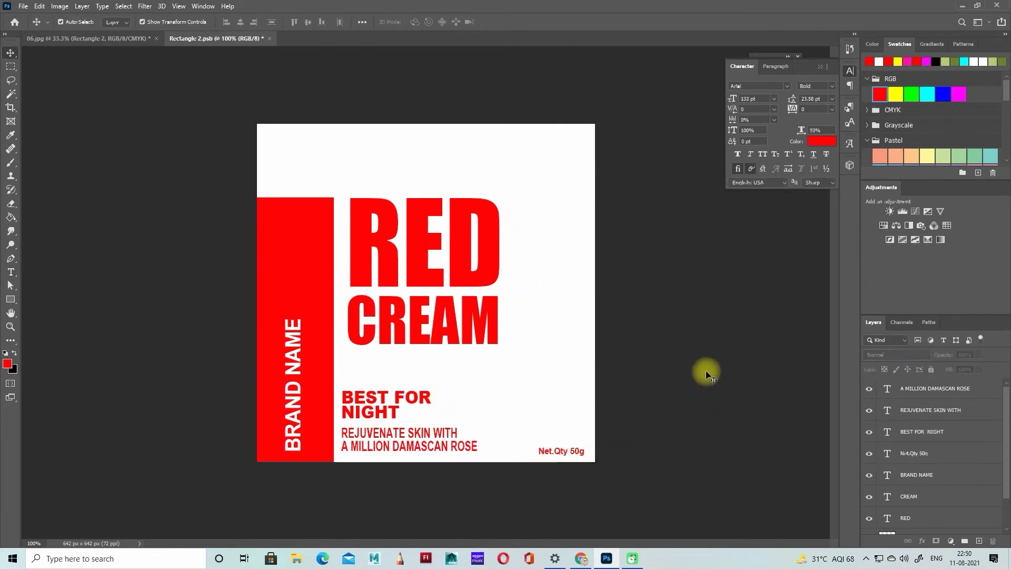
key("ctrl+s")
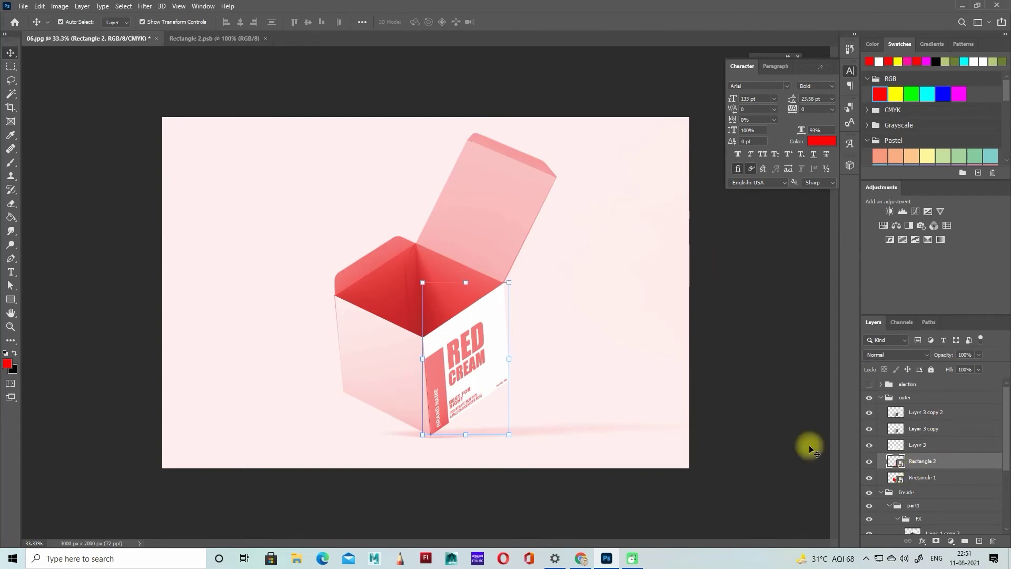
Open the contents of the Rectangle 1 smart object in 06.jpg and fill its square with white
double_click(898, 479)
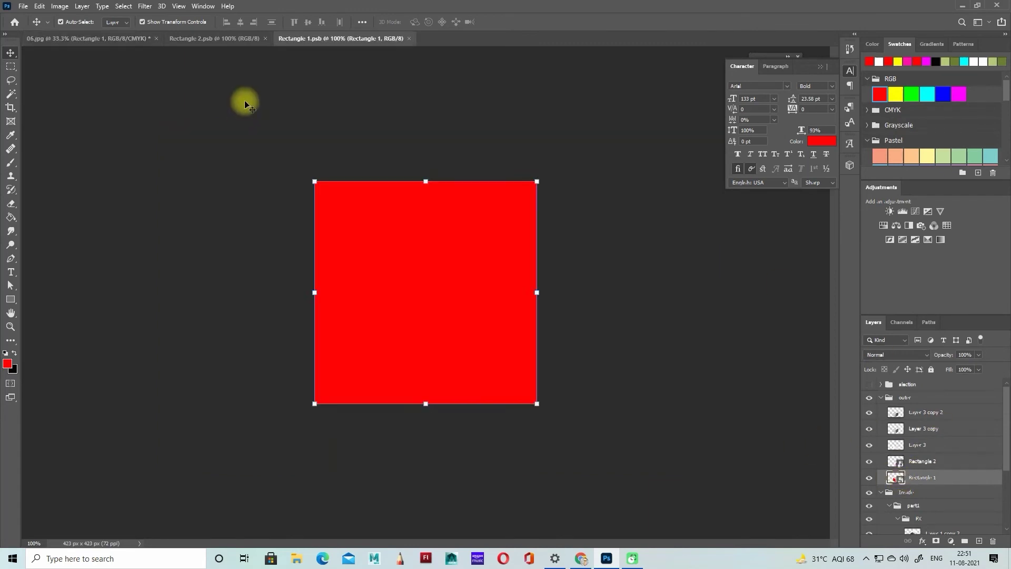
left_click(222, 38)
left_click(337, 40)
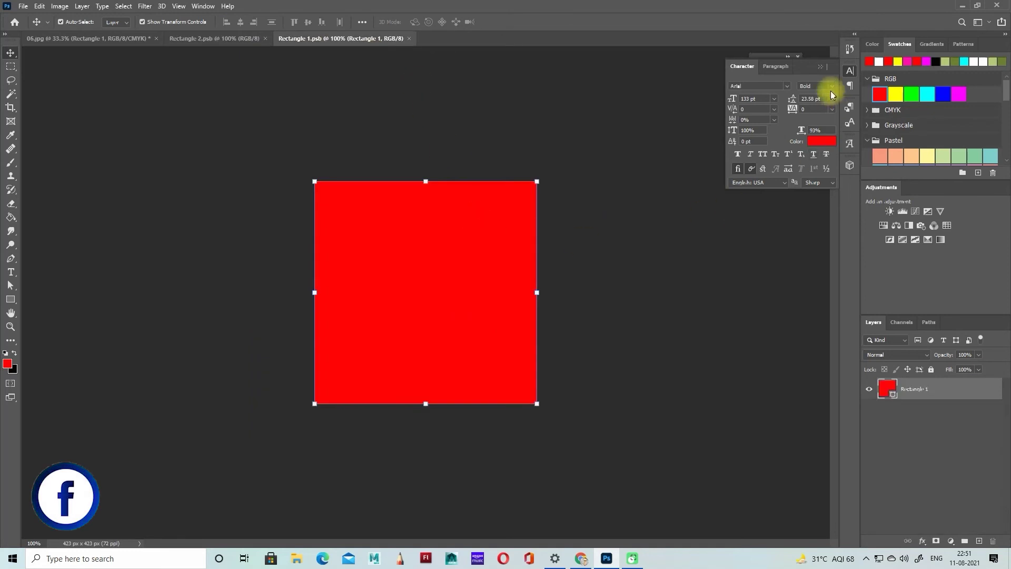
left_click(878, 62)
key("alt+BackSpace")
Float the Rectangle 1 document, copy all the label artwork layers from Rectangle 2 into it, and dock it again
left_click_drag(322, 38, 577, 120)
left_click(138, 120)
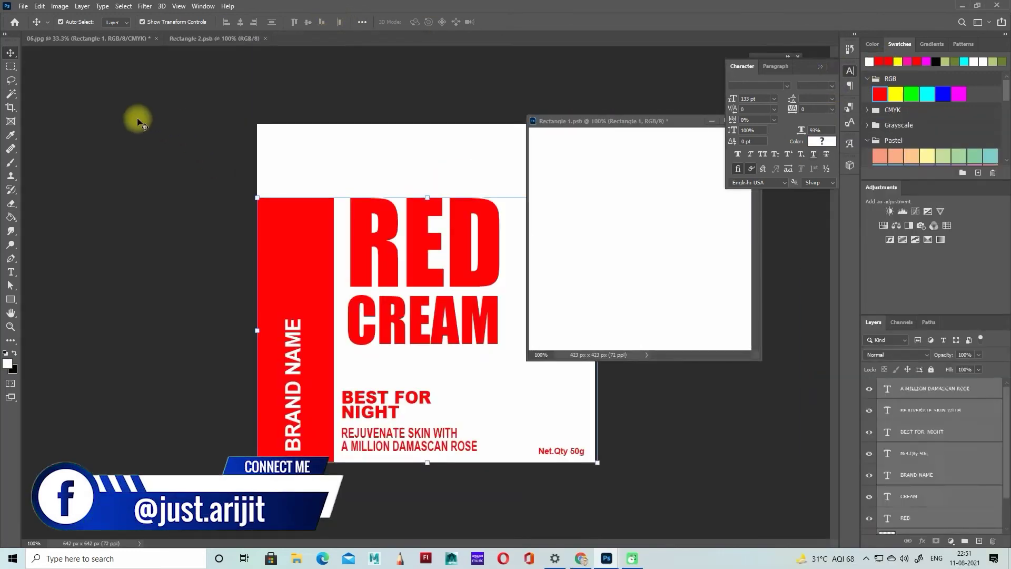
left_click_drag(293, 274, 607, 223)
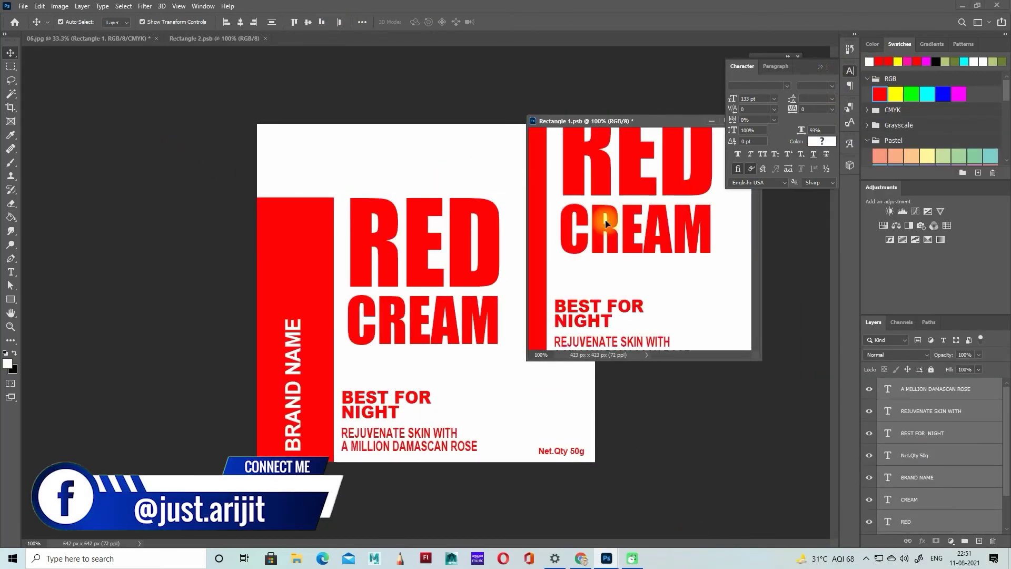
left_click_drag(637, 121, 402, 40)
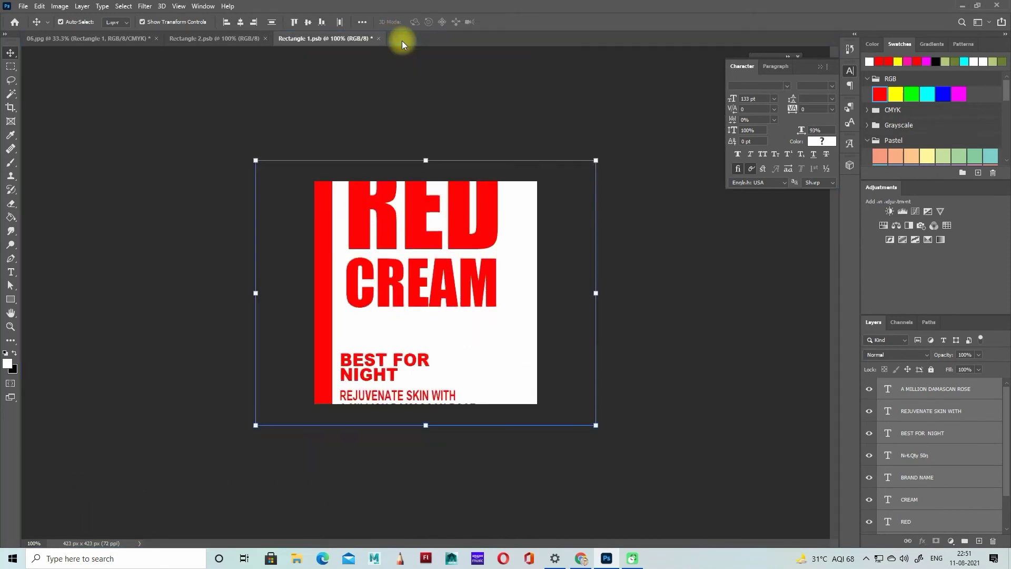
left_click_drag(595, 160, 524, 182)
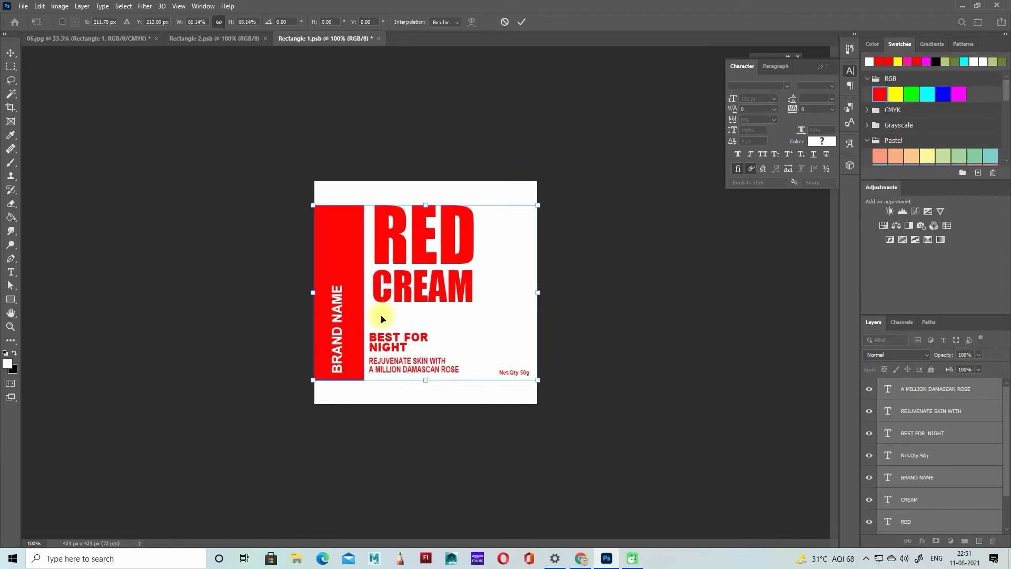
left_click_drag(352, 322, 355, 341)
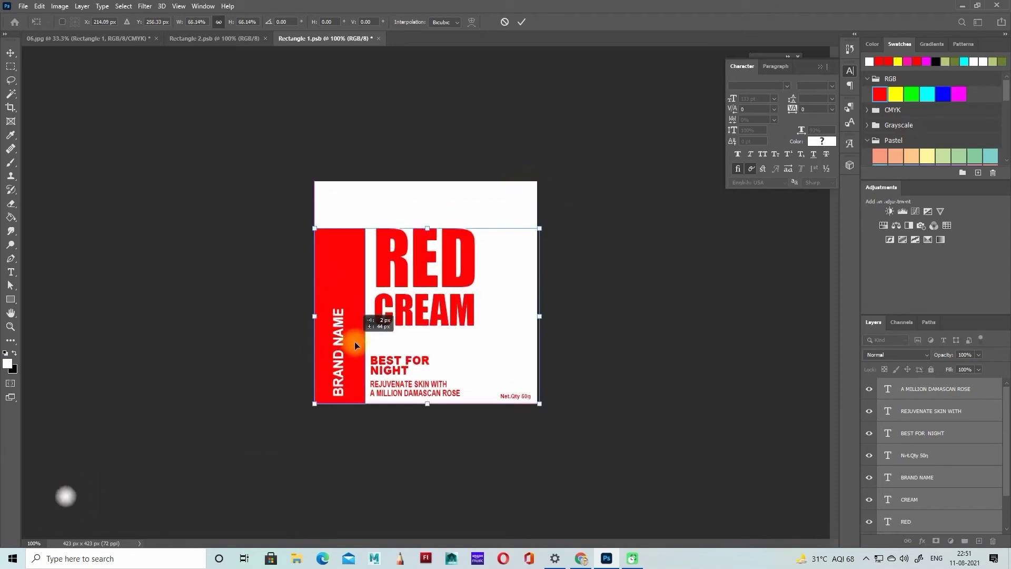
left_click(213, 38)
left_click(308, 38)
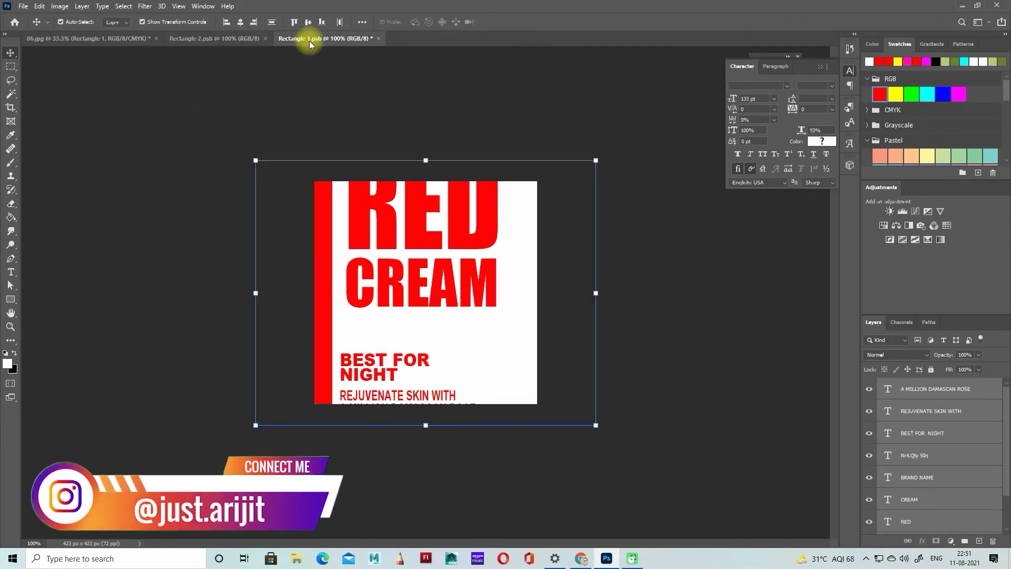
Scale the copied artwork to about 65.56%, align it with the bottom of the square, and save the Rectangle 1 artwork
left_click_drag(258, 159, 325, 192)
left_click_drag(415, 236, 420, 257)
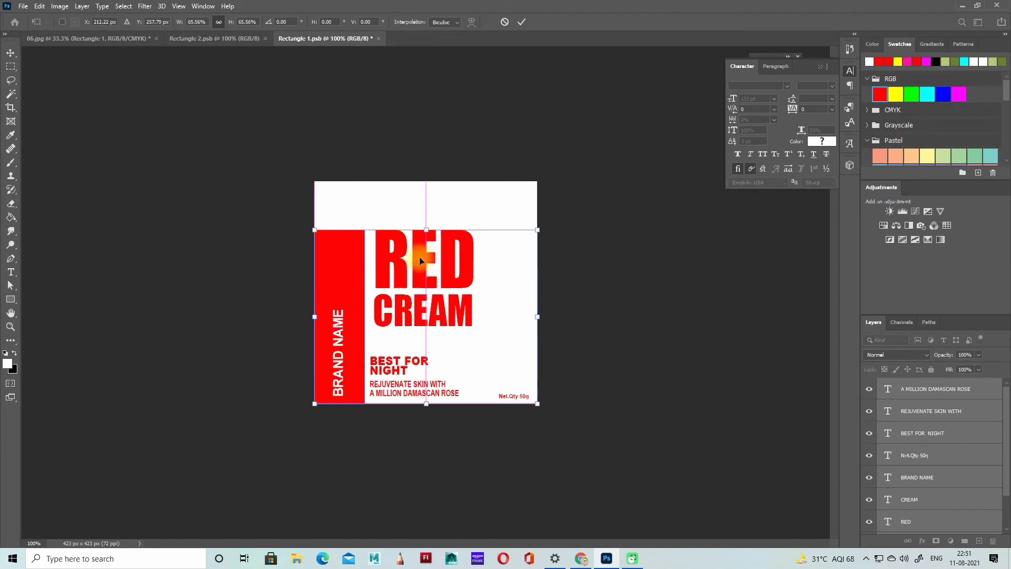
key("Return")
left_click(598, 273)
key("ctrl+s")
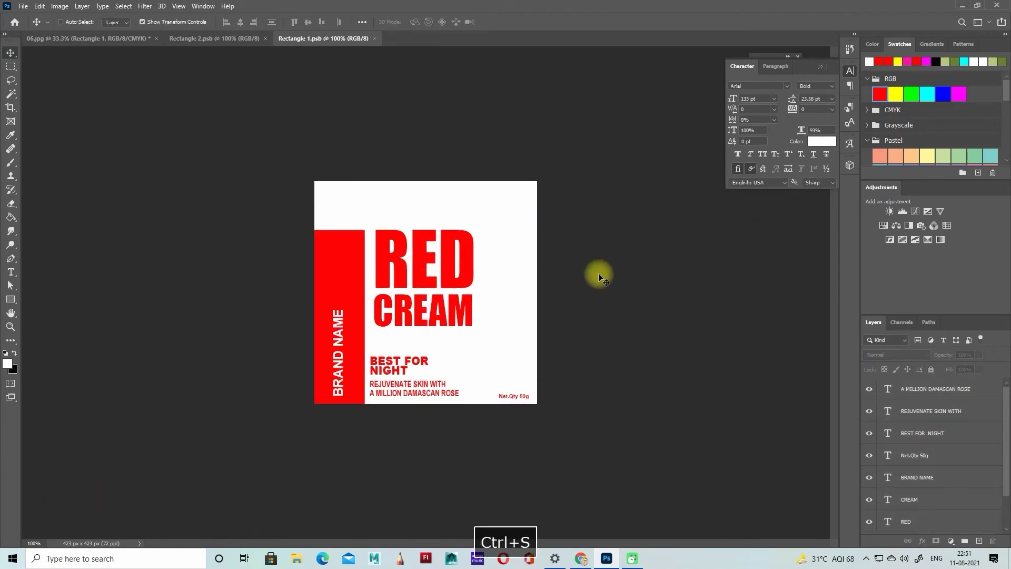
Return to the 06.jpg mockup and set the fill of Layer 3 copy 2 to 50%
left_click(128, 38)
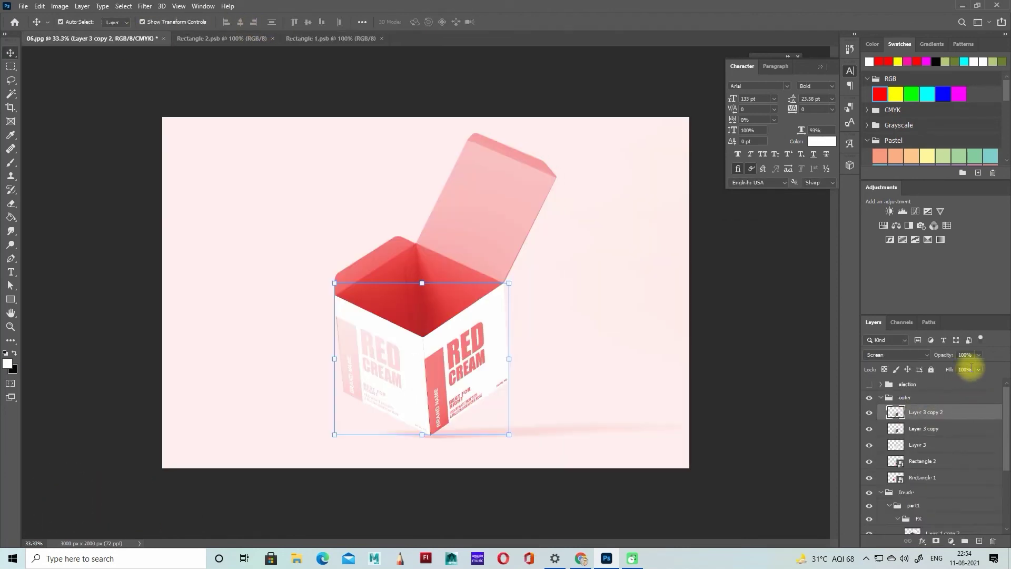
type("50")
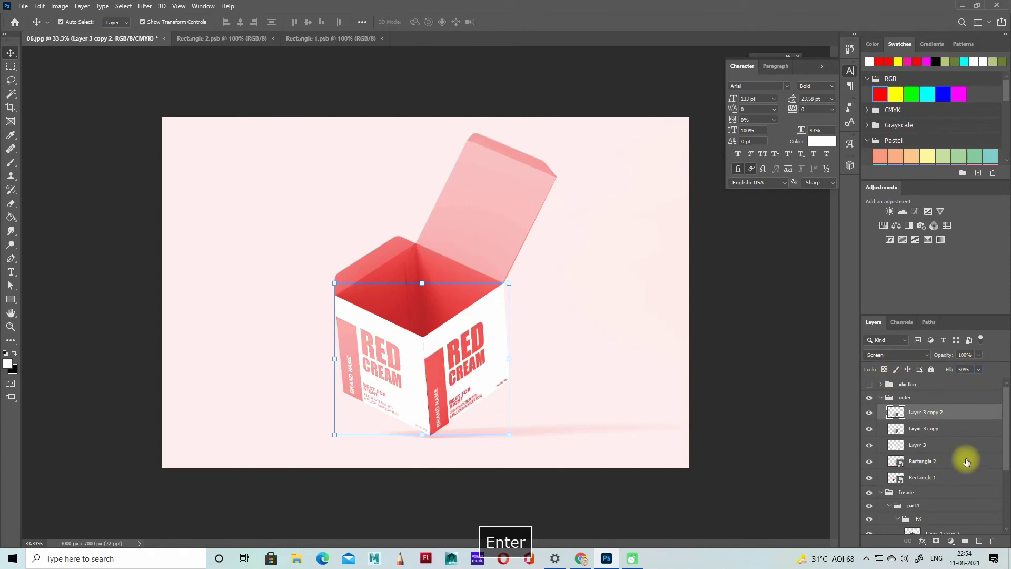
Apply Levels to Layer 3 copy with the shadow input at 193 and the midtone at 0.22, comparing the preview
left_click(932, 428)
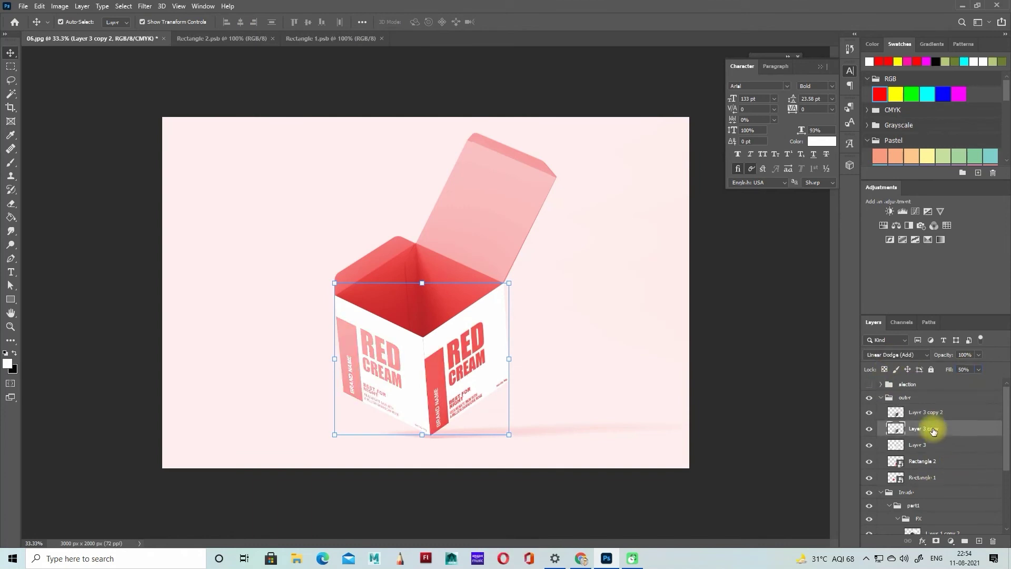
left_click(59, 6)
mouse_move(63, 31)
left_click(195, 41)
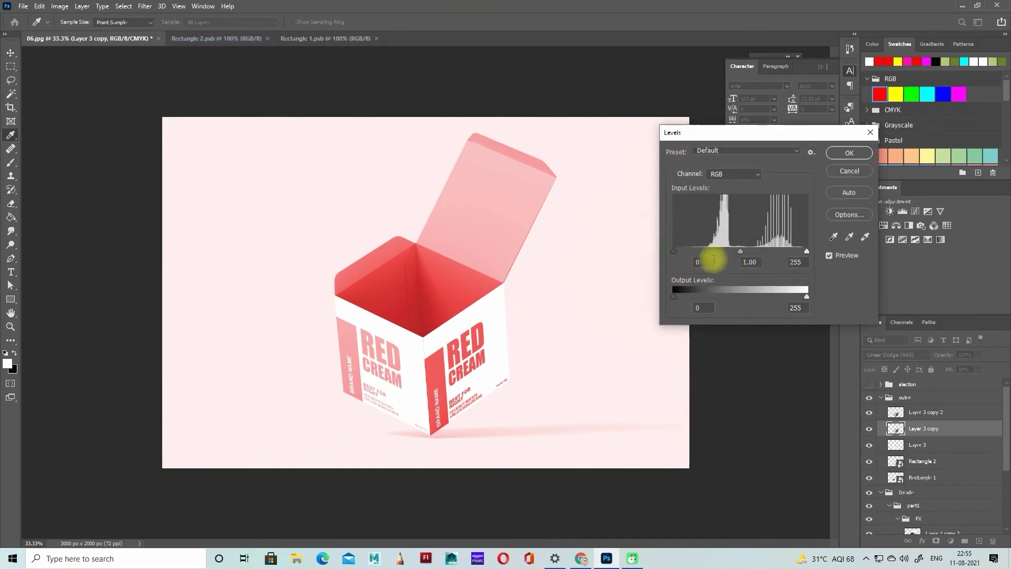
left_click_drag(740, 251, 788, 253)
left_click_drag(673, 251, 705, 255)
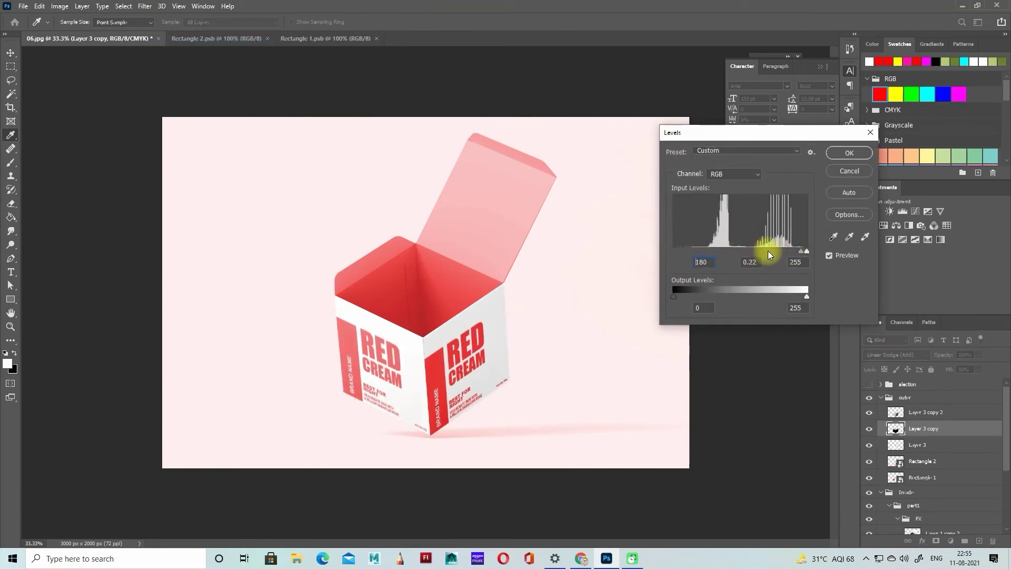
mouse_move(767, 250)
left_mouse_down()
mouse_move(758, 249)
mouse_move(792, 258)
mouse_move(774, 255)
left_mouse_up()
left_click(831, 254)
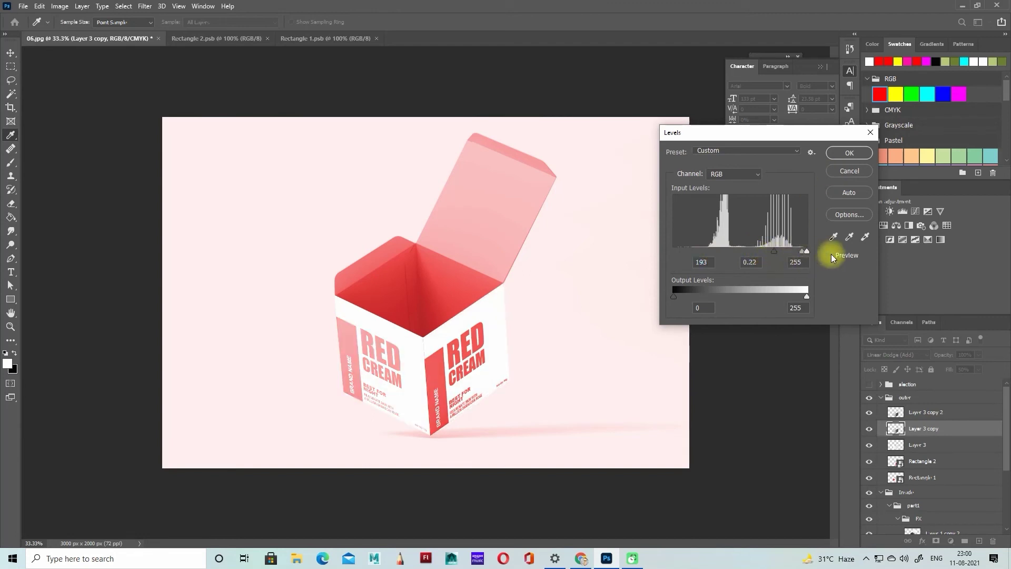
left_click(831, 254)
left_click(845, 153)
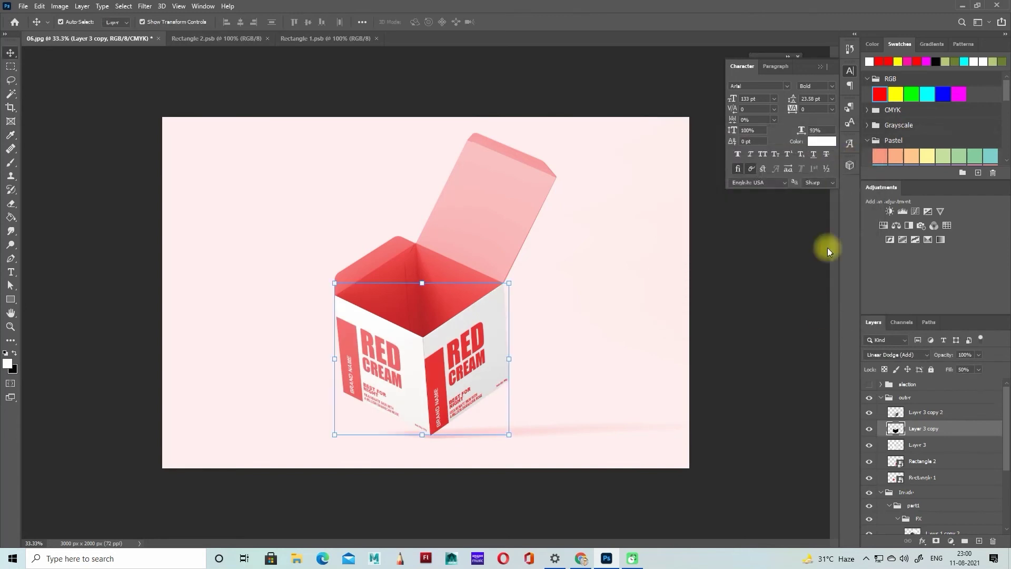
Group Layer 3, Layer 3 copy and Layer 3 copy 2 and name the group FX
left_click(921, 462)
left_click(922, 445)
left_click(921, 412, "shift")
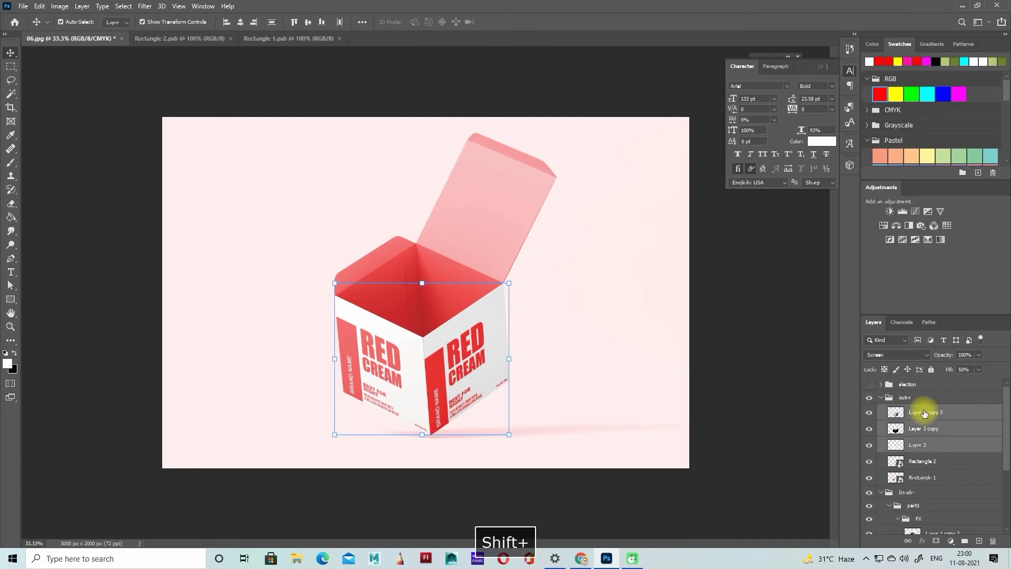
key("ctrl+g")
double_click(924, 413)
key("BackSpace")
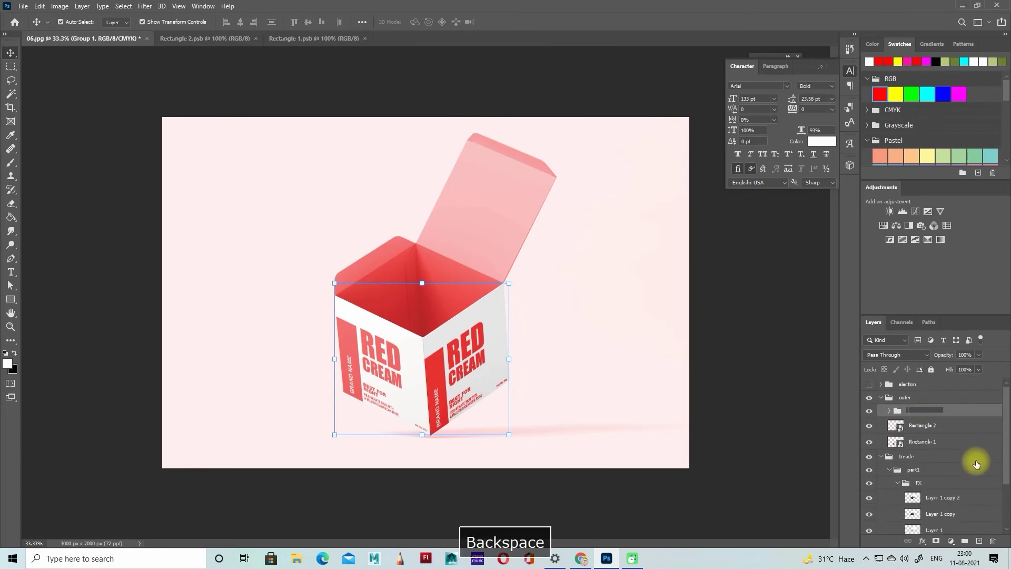
type("FX")
key("Return")
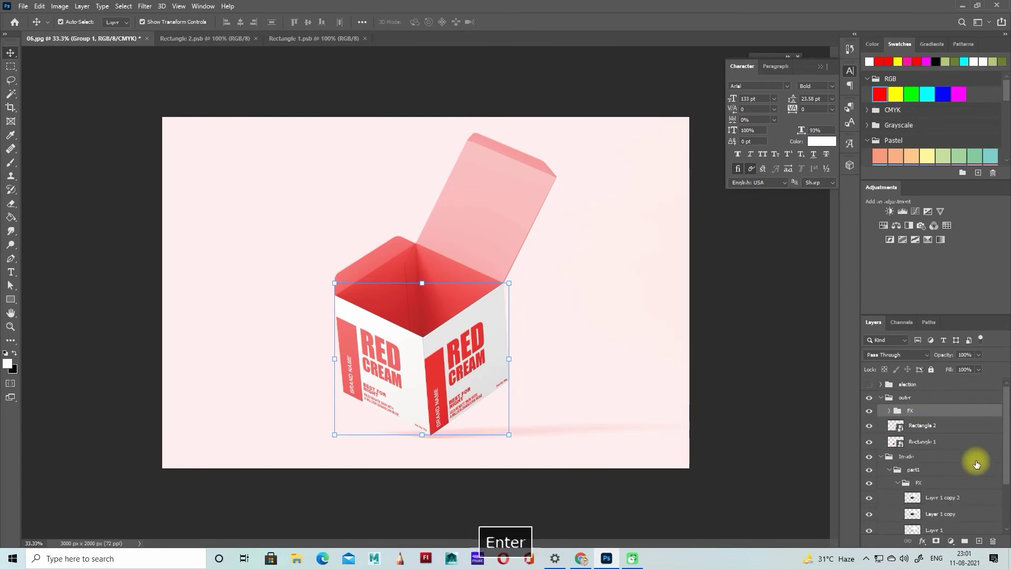
Group the Rectangle 1 and Rectangle 2 smart objects and name the group Label
left_click(923, 425)
left_click(925, 443, "shift")
key("ctrl+g")
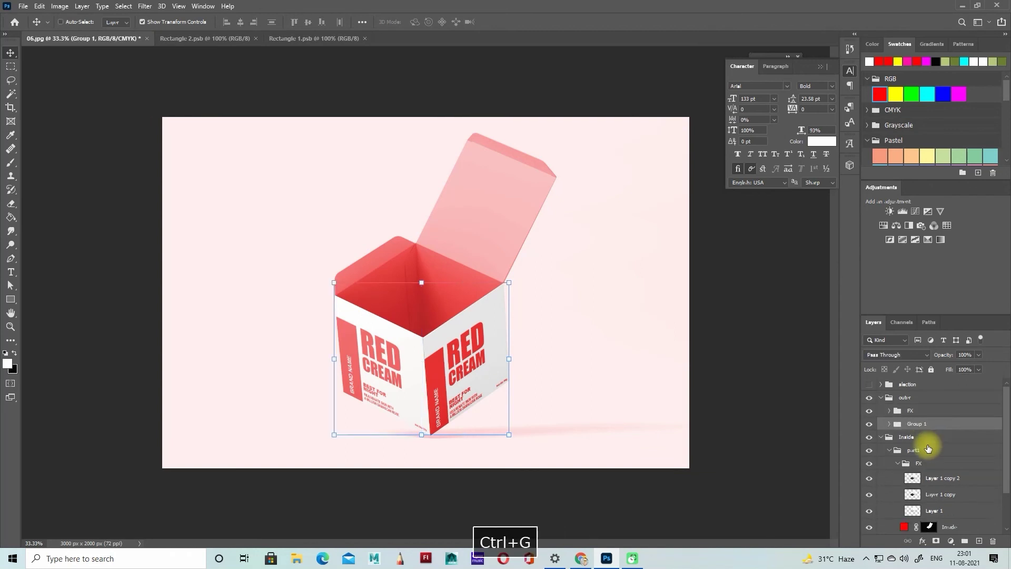
double_click(918, 424)
type("La")
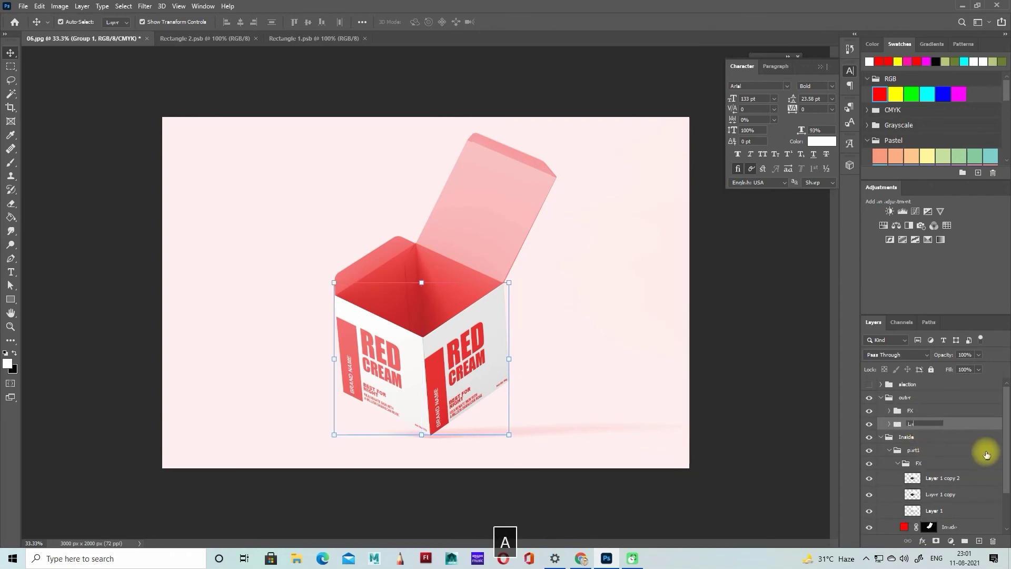
type("bel")
key("Return")
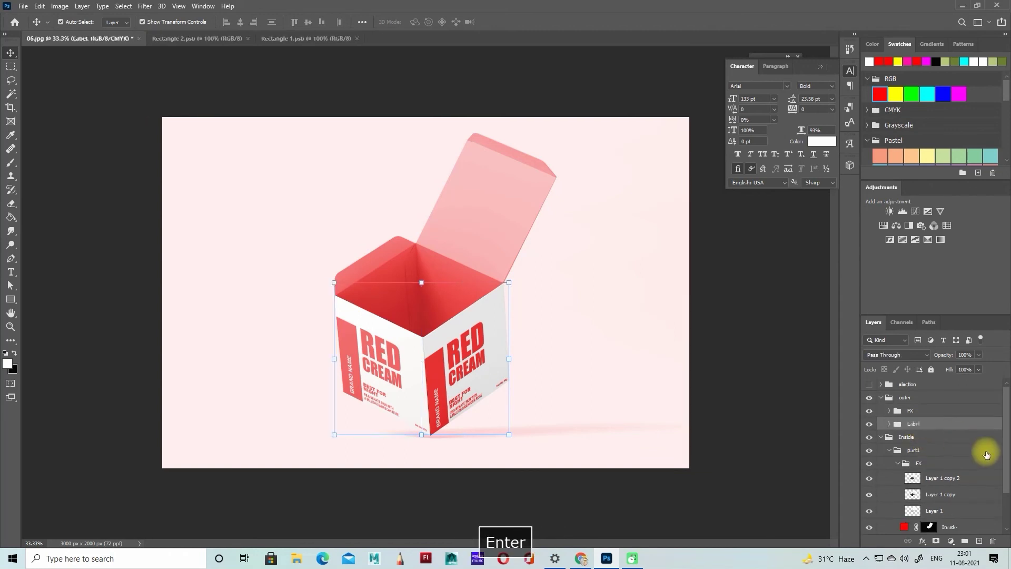
Collapse the outer and Inside groups and select the outer group
left_click(881, 397)
left_click(882, 411)
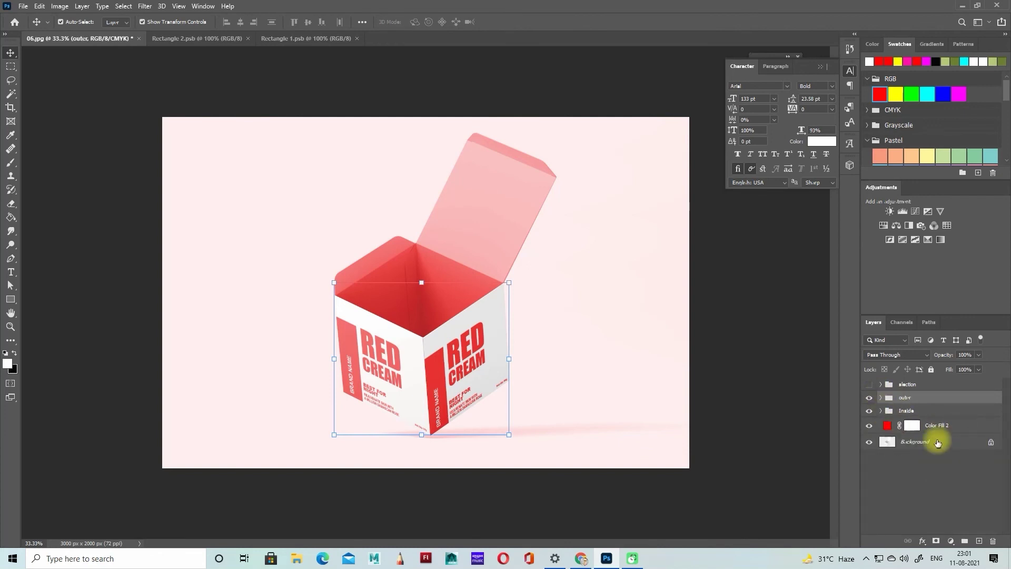
left_click(926, 386)
left_click(924, 400)
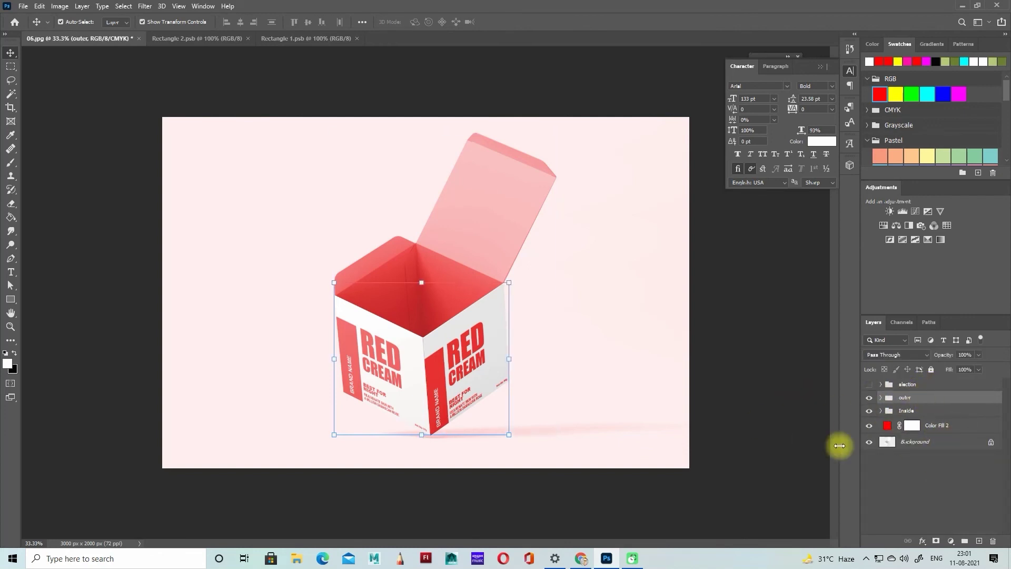
Add a Curves adjustment above the outer group, pull the RGB curve below the diagonal with two points, and compare before and after
left_click(950, 541)
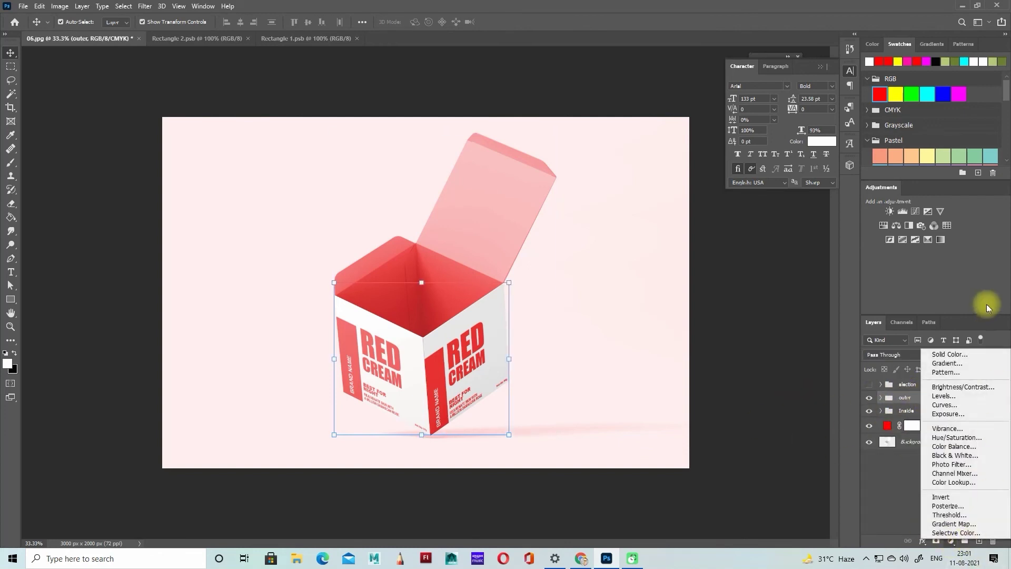
left_click(946, 405)
left_click_drag(709, 150, 705, 146)
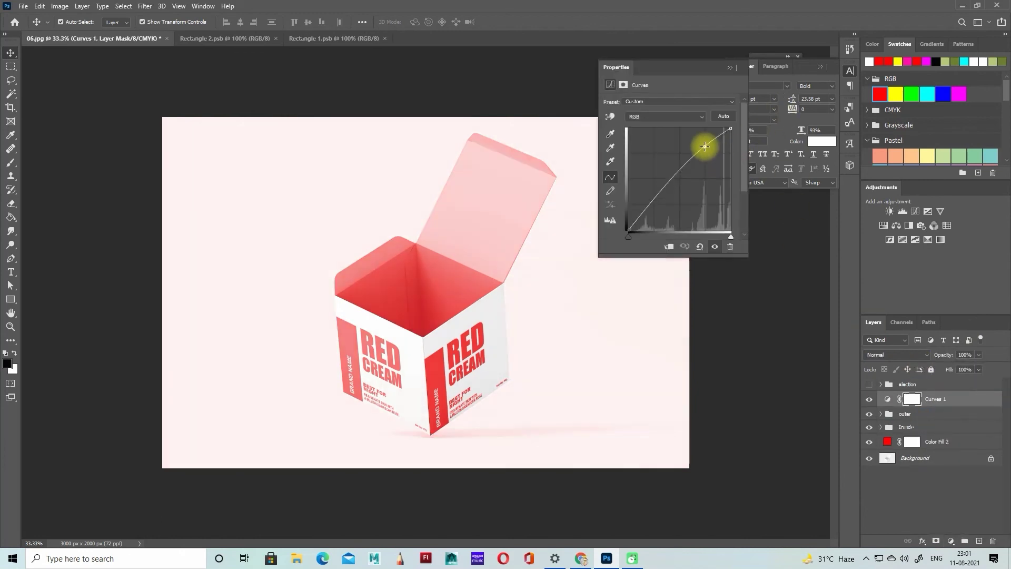
left_click_drag(654, 206, 660, 214)
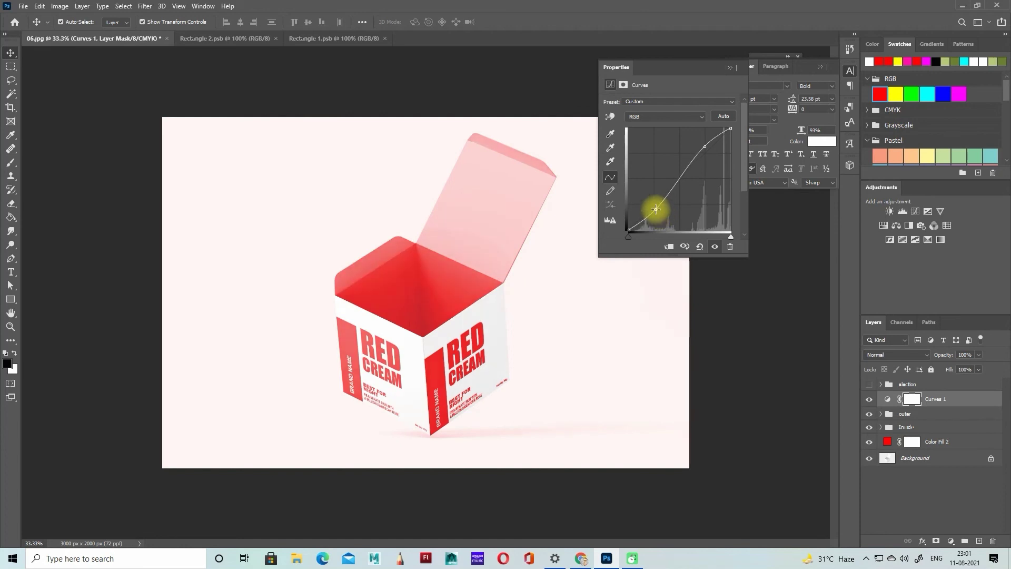
left_click_drag(705, 146, 714, 158)
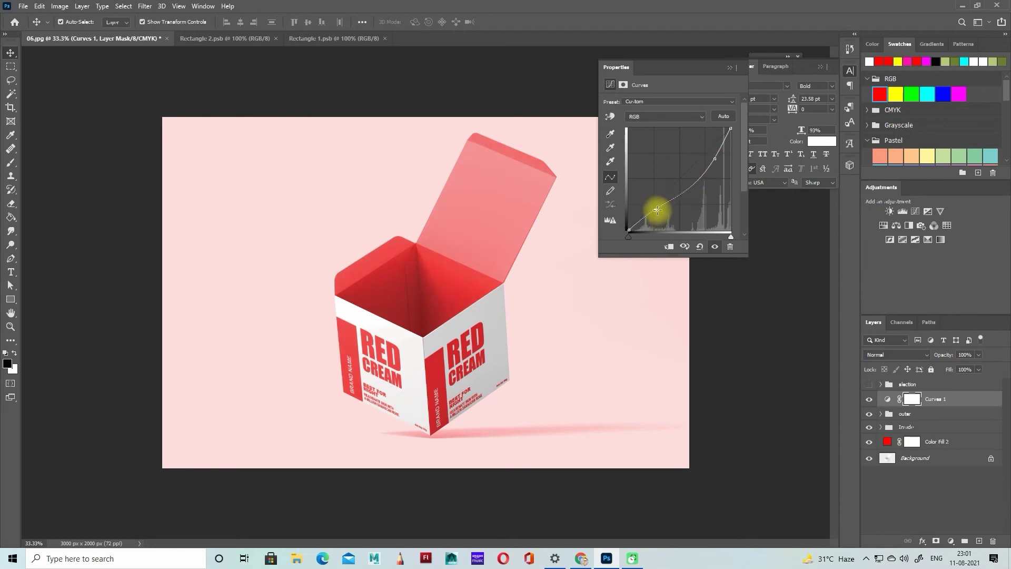
left_click_drag(714, 158, 719, 163)
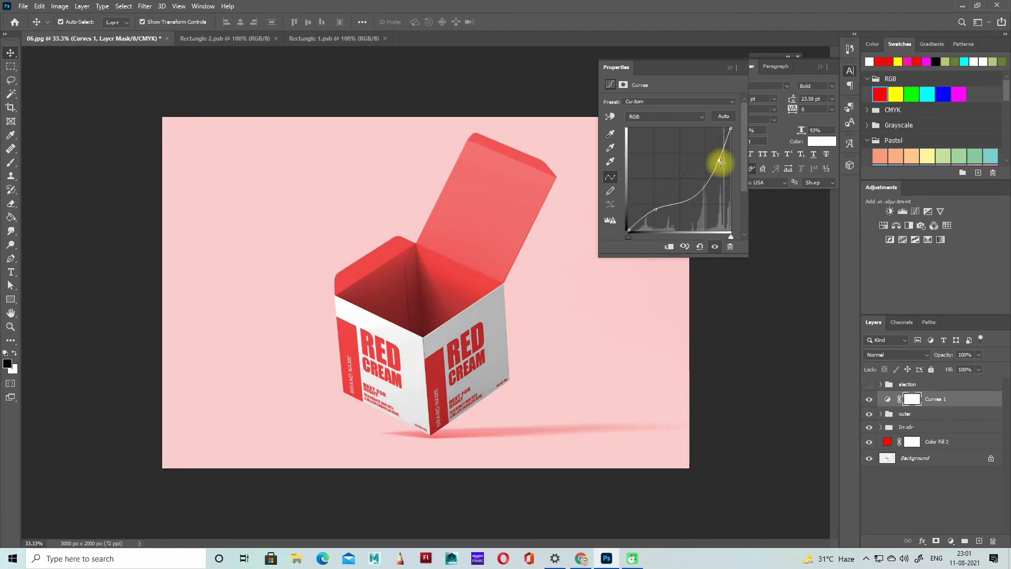
left_click(716, 248)
left_click(716, 247)
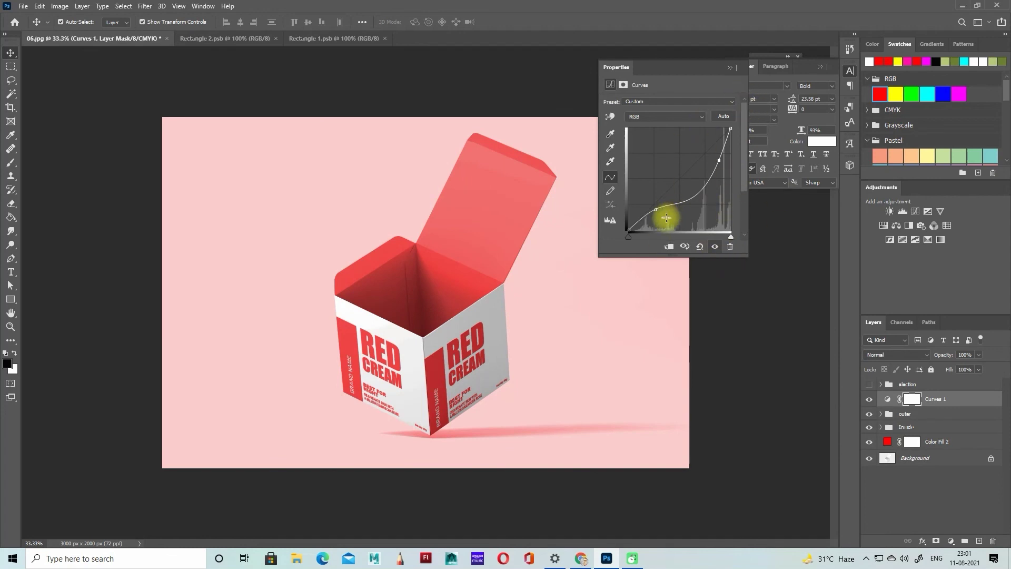
left_click(730, 69)
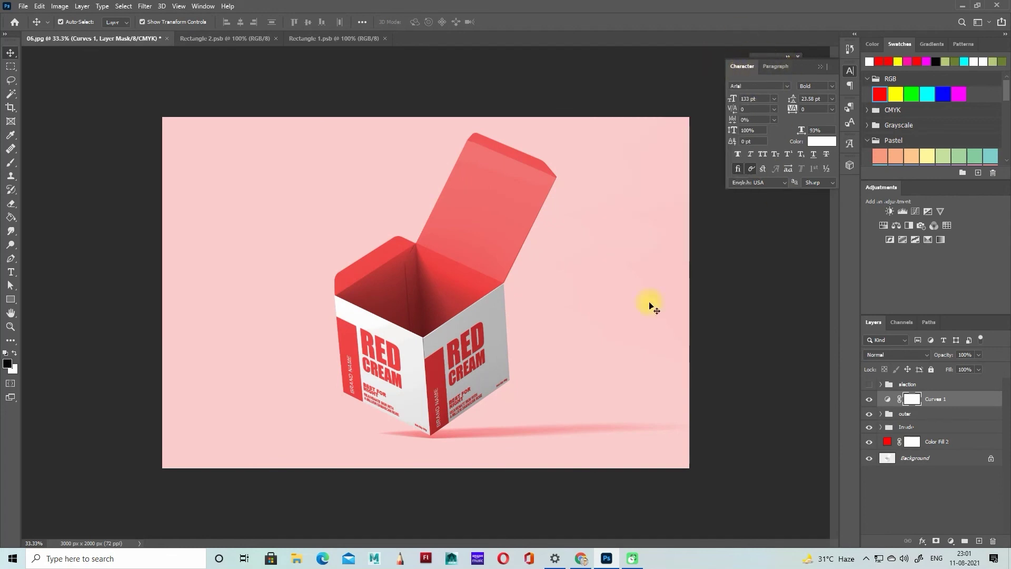
Add a Brightness/Contrast adjustment above the Curves layer and slightly fine-tune it
left_click(951, 542)
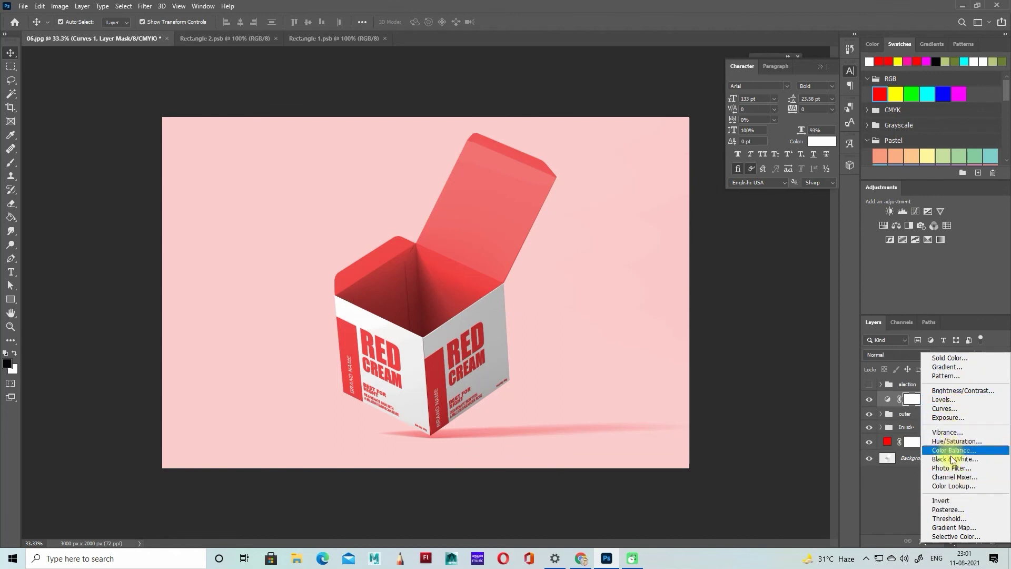
left_click(951, 393)
mouse_move(670, 131)
left_mouse_down()
mouse_move(671, 152)
mouse_move(668, 132)
left_mouse_up()
left_click(730, 66)
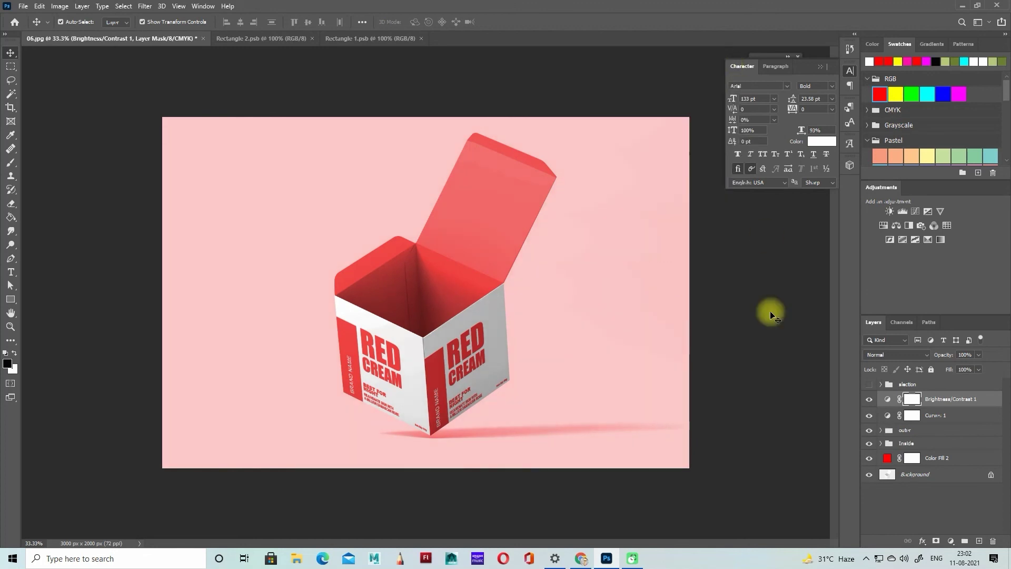